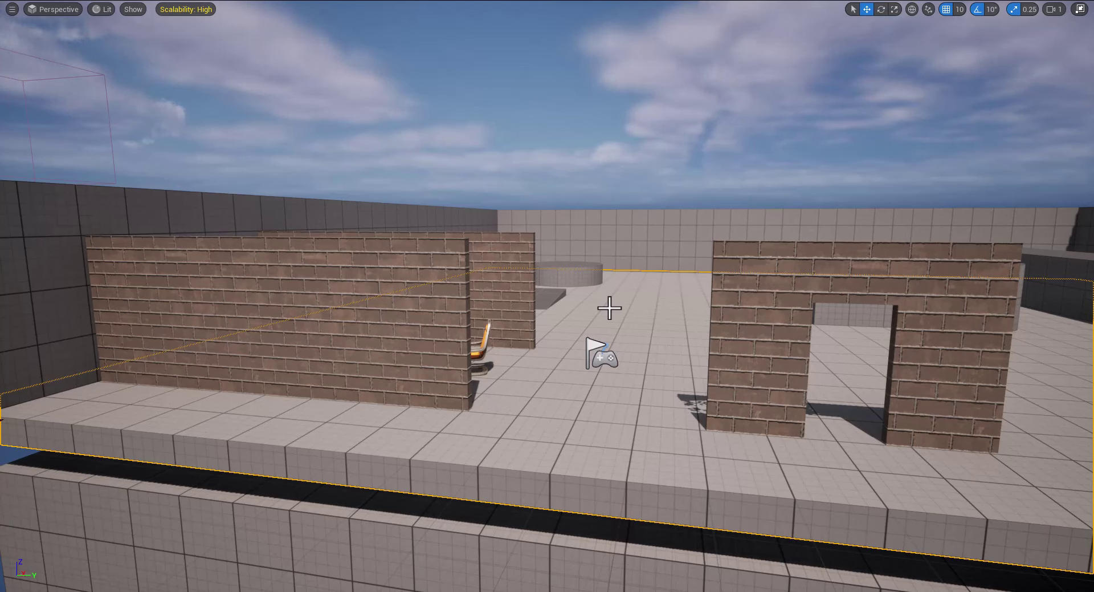
- Start a play test and run the character back and forth in front of the brick walls and doorway
key(alt+p)
click(646, 309)
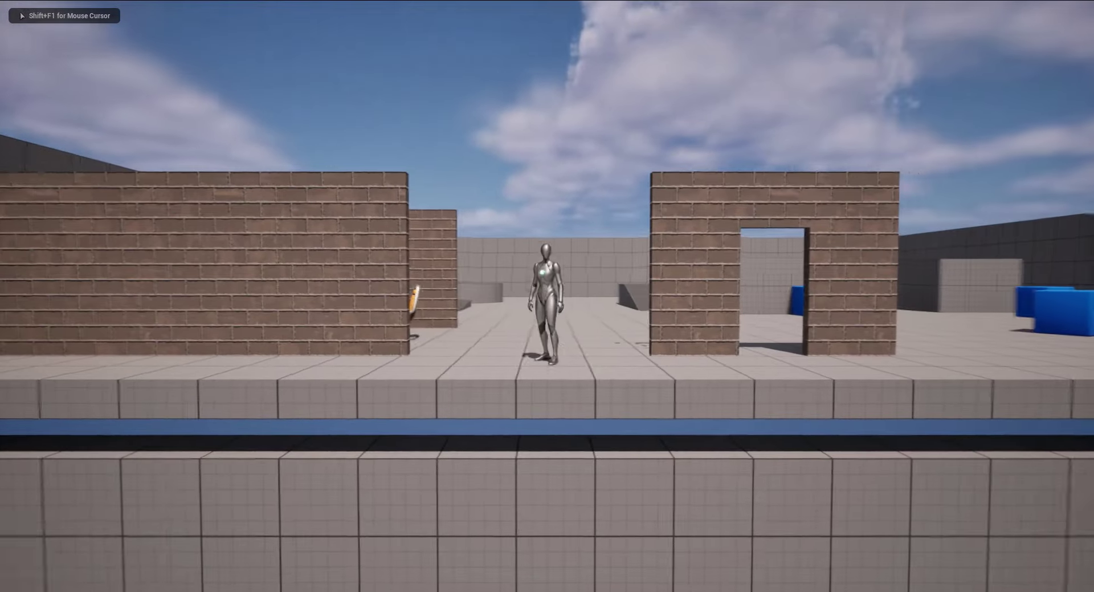
key(a)
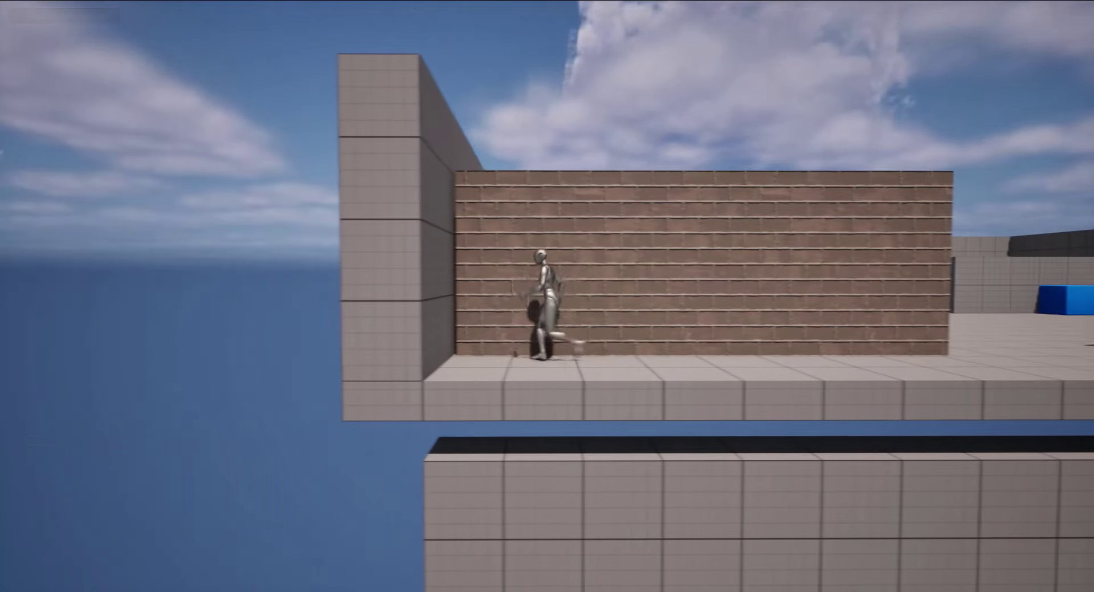
key(d)
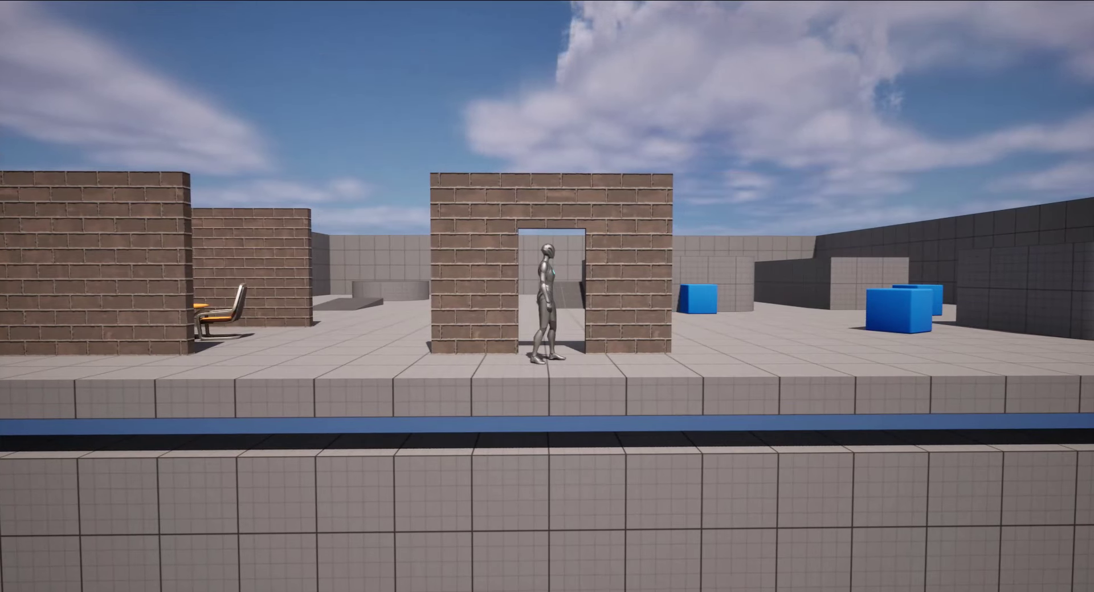
key(a)
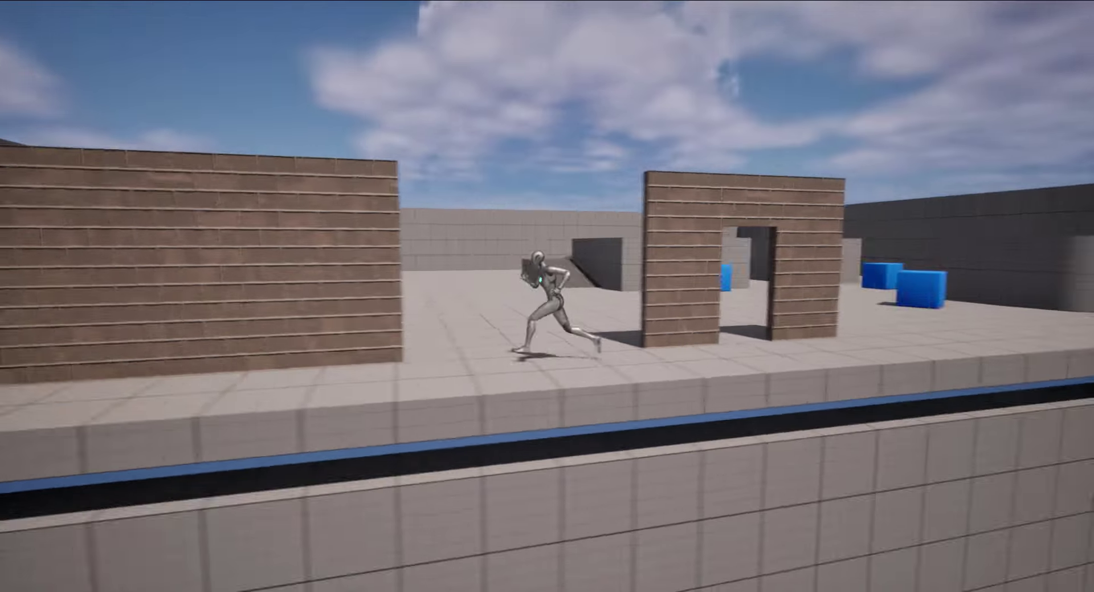
key(d)
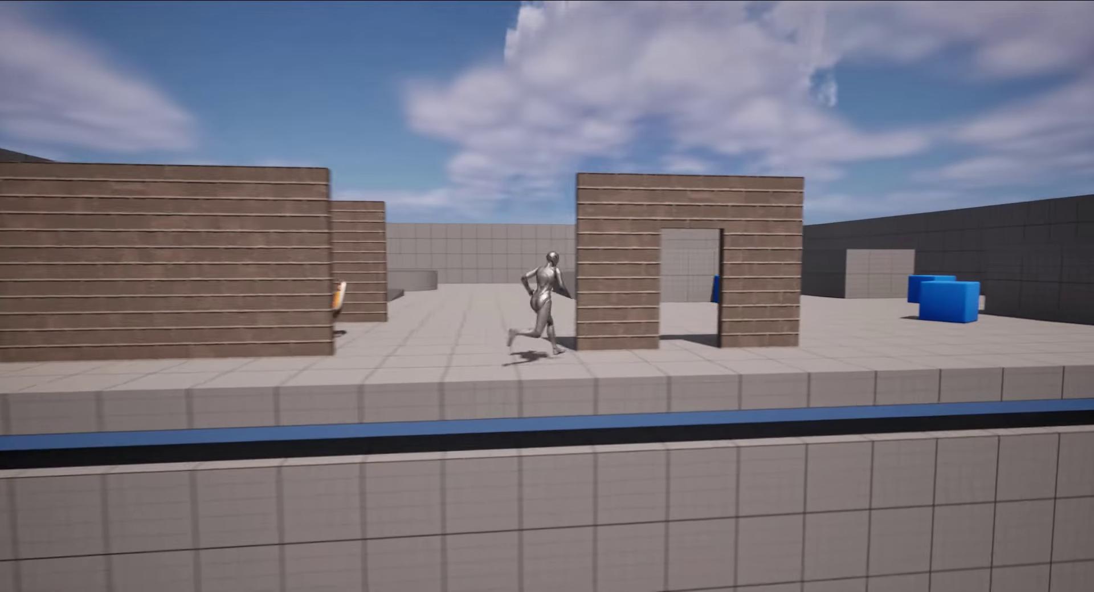
- Walk the character behind the brick walls and around the table to examine how blocking walls dissolve, and end the play test
key(w)
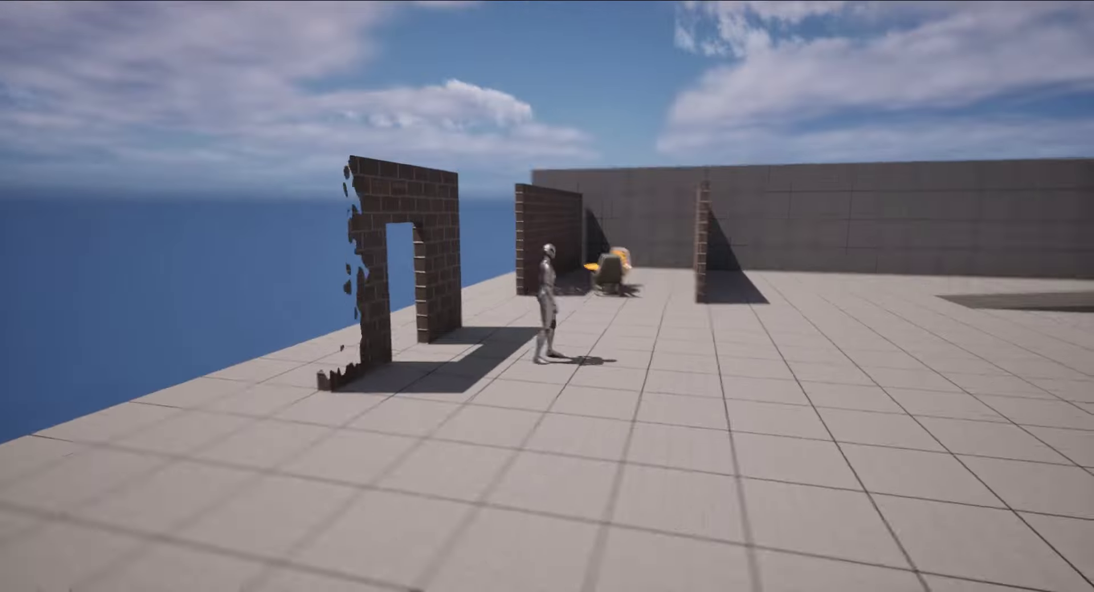
key(d)
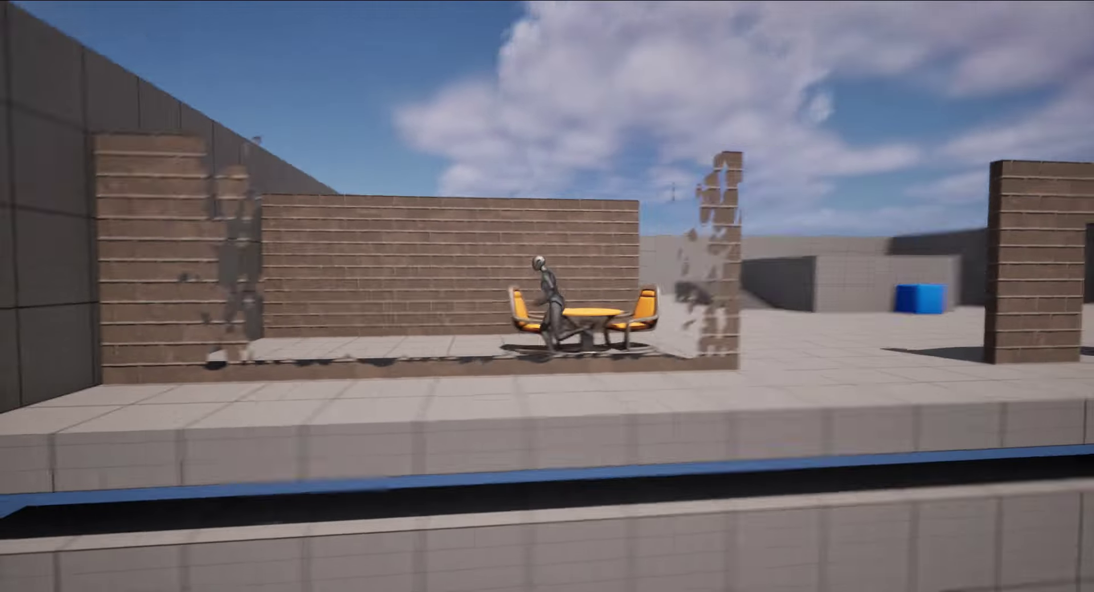
key(a)
key(d)
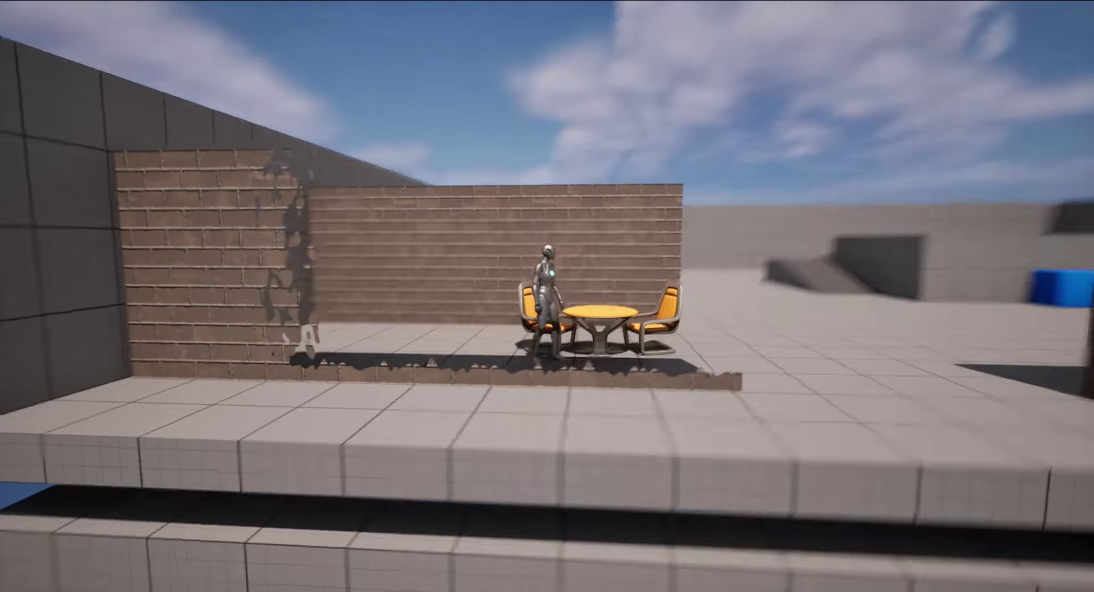
key(a)
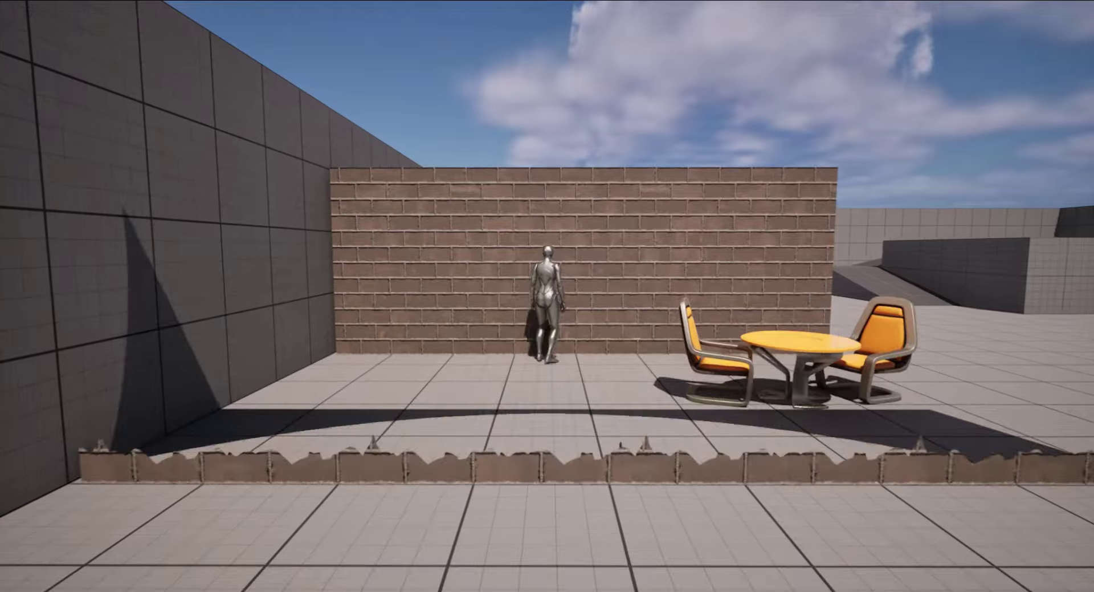
key(d)
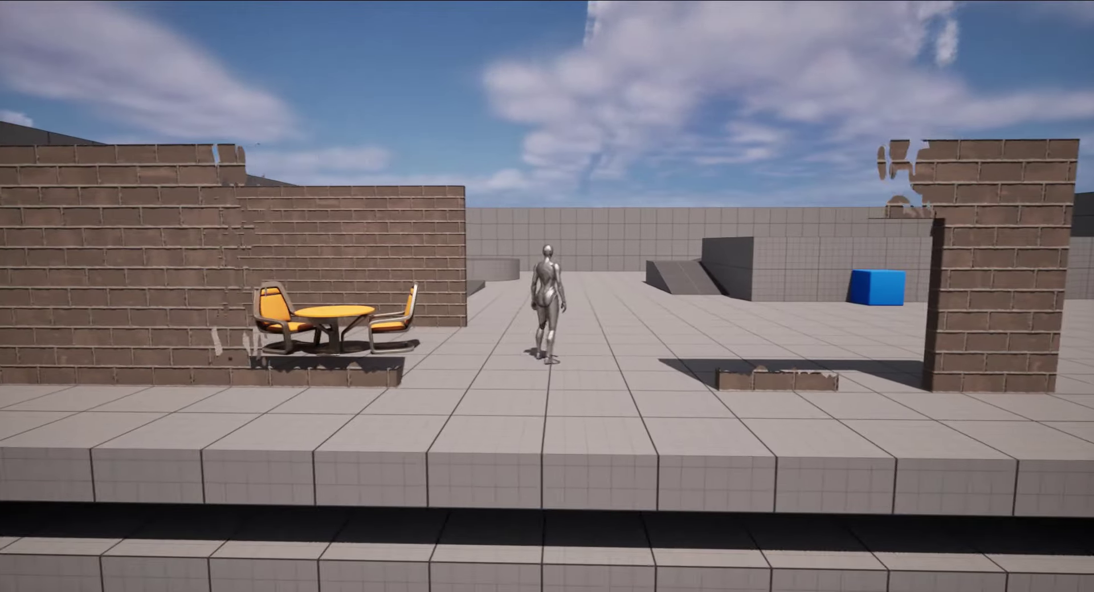
key(a)
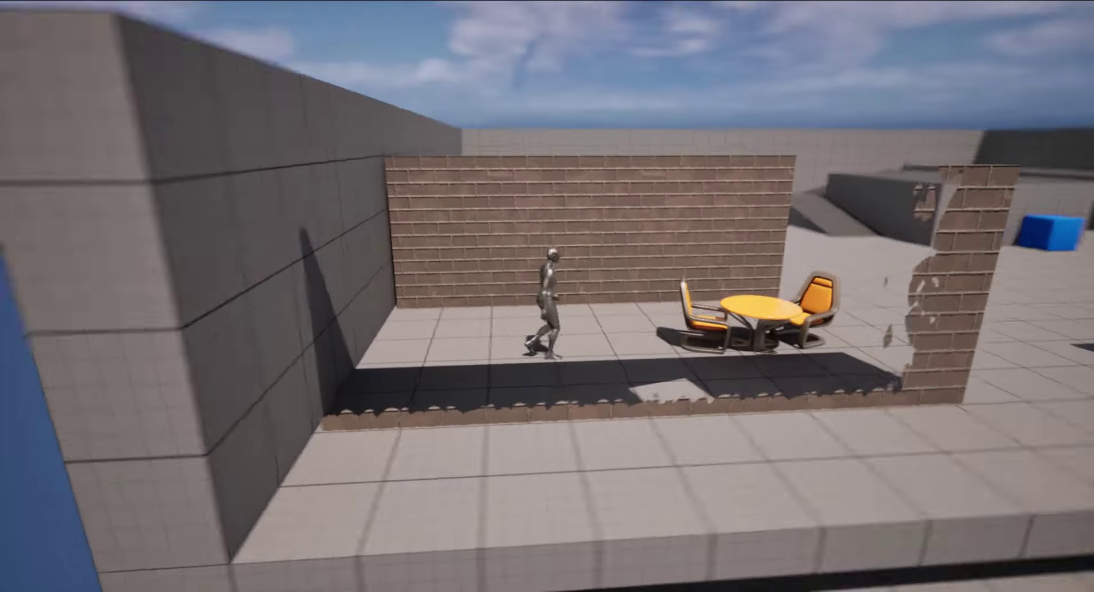
key(s)
key(d)
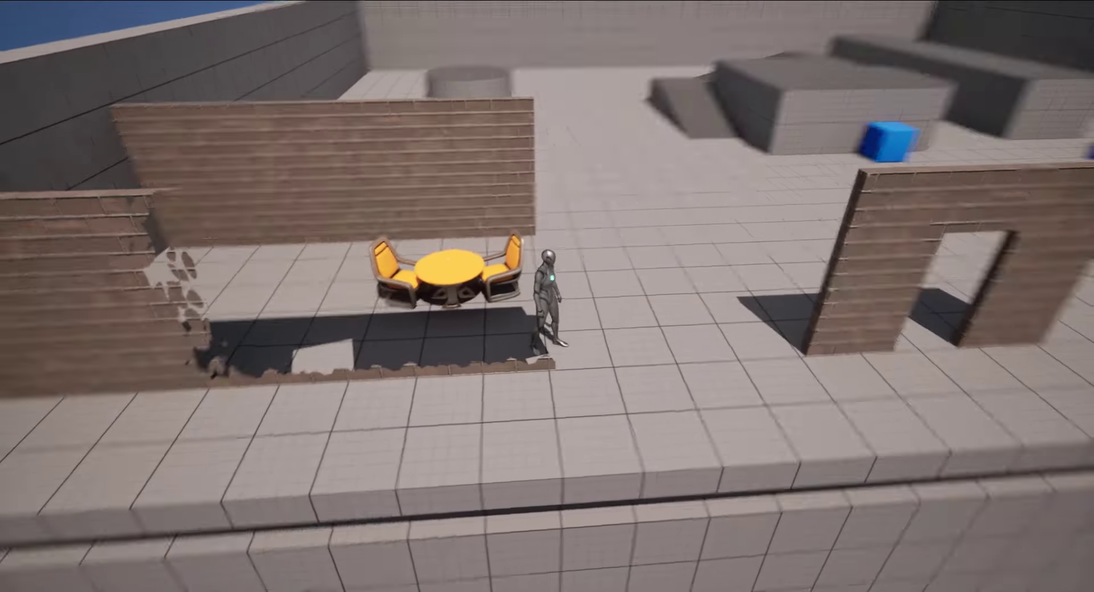
key(w)
key(a)
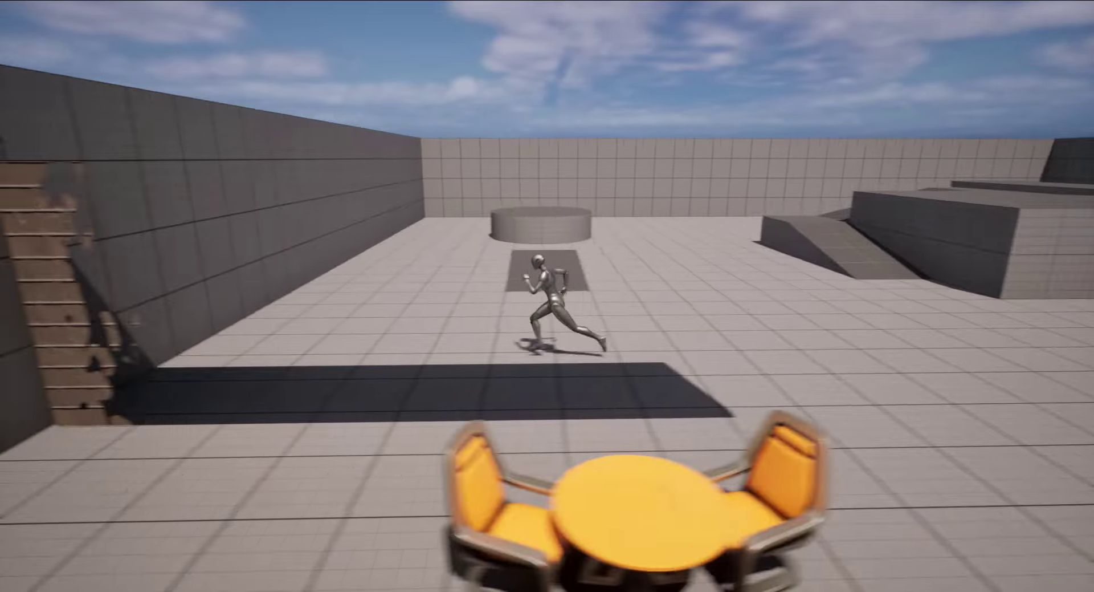
key(w)
key(d)
key(s)
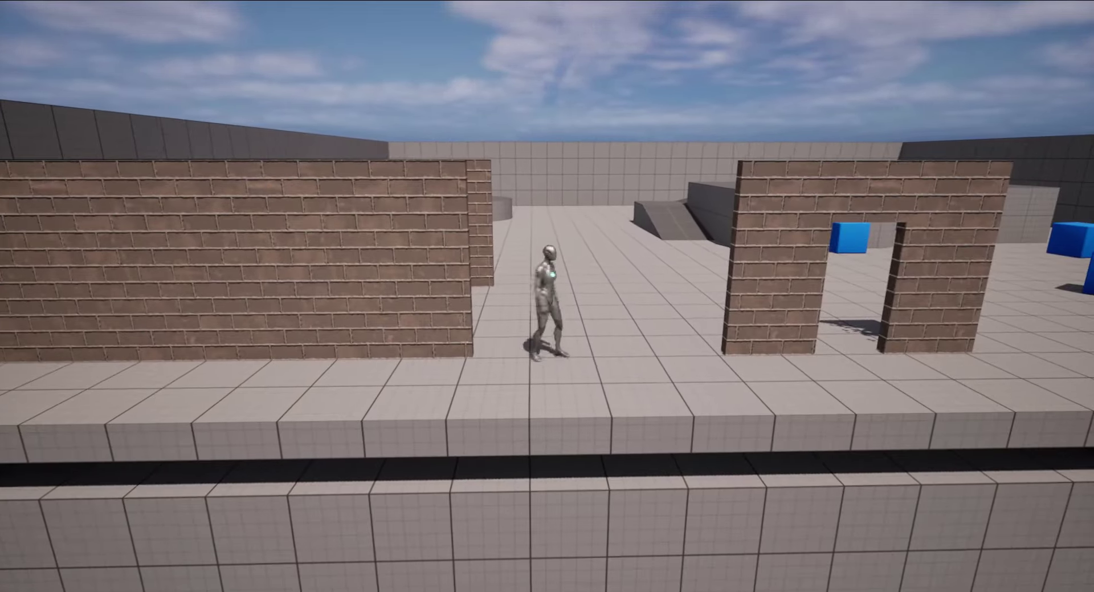
key(Escape)
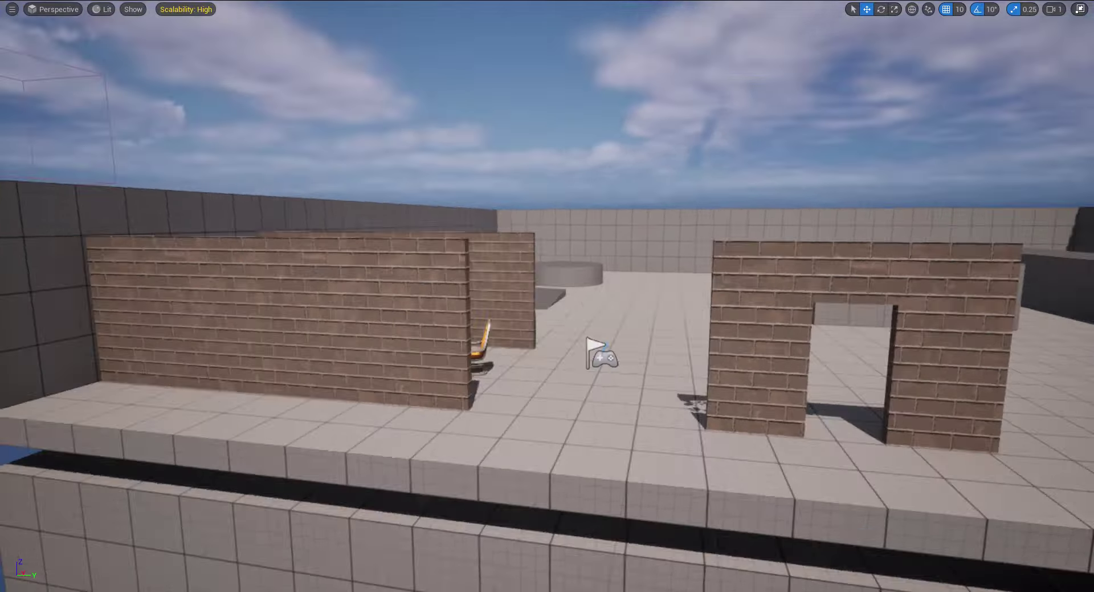
- Leave the full-screen viewport and set HideWhenBlockingCamera to 0 in the custom primitive data of Wall_400x302
right_drag(574, 342, 537, 339)
key(F11)
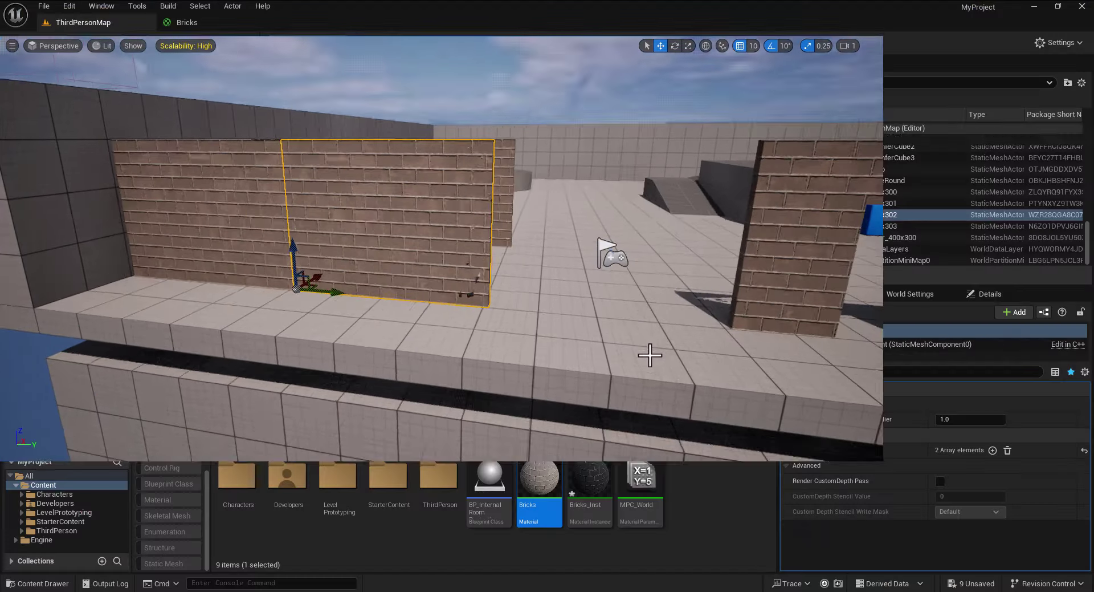
click(786, 450)
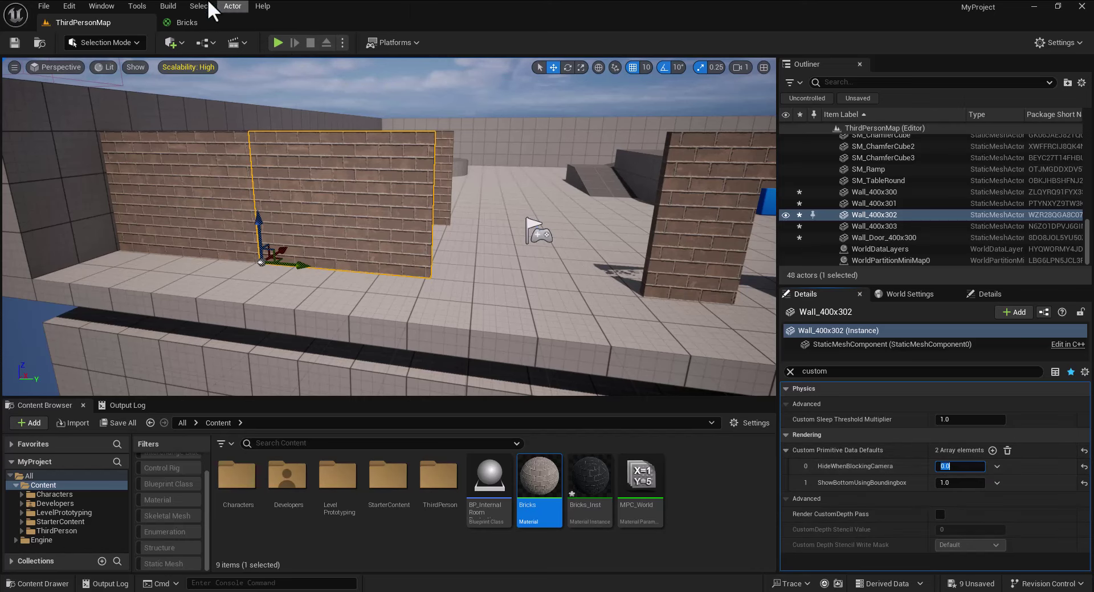
- Play test the level, running behind Wall_400x302 and past the doorway to compare their dissolve behaviour, and end the test
click(280, 44)
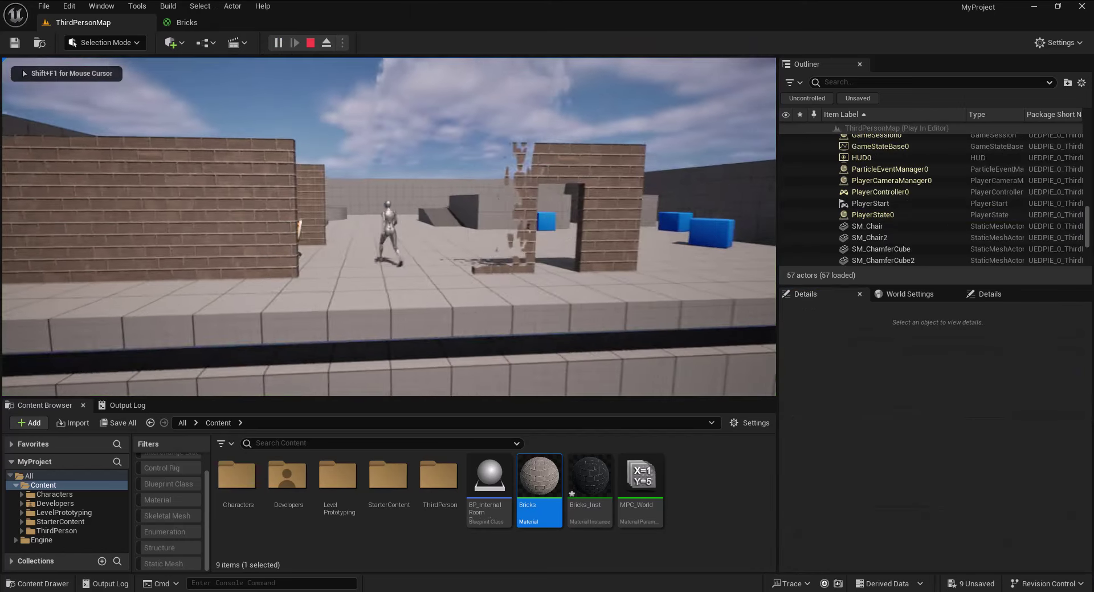
key(a)
key(d)
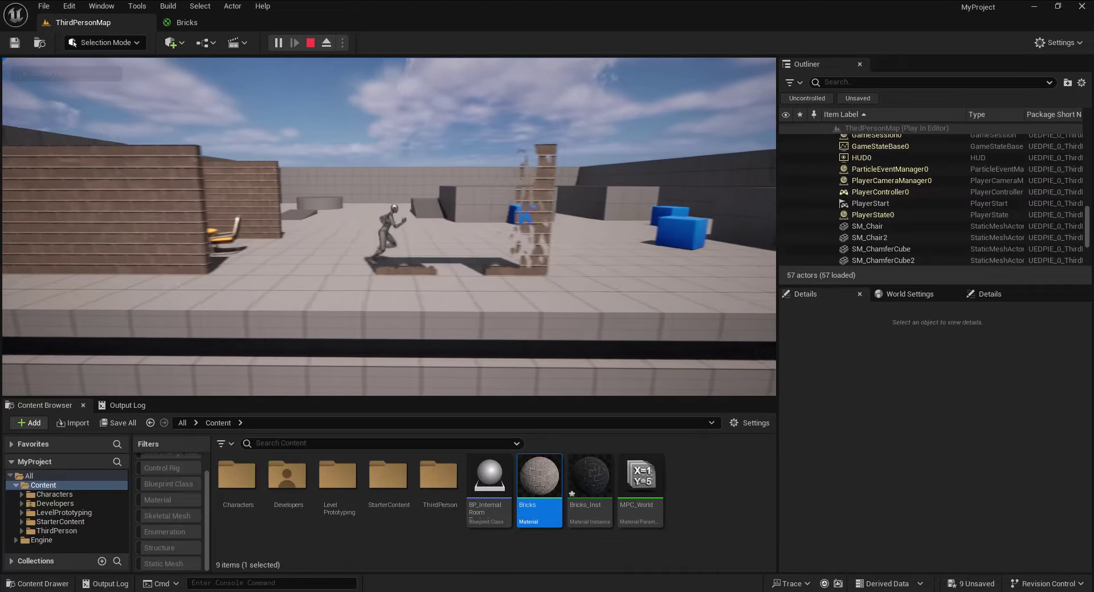
key(a)
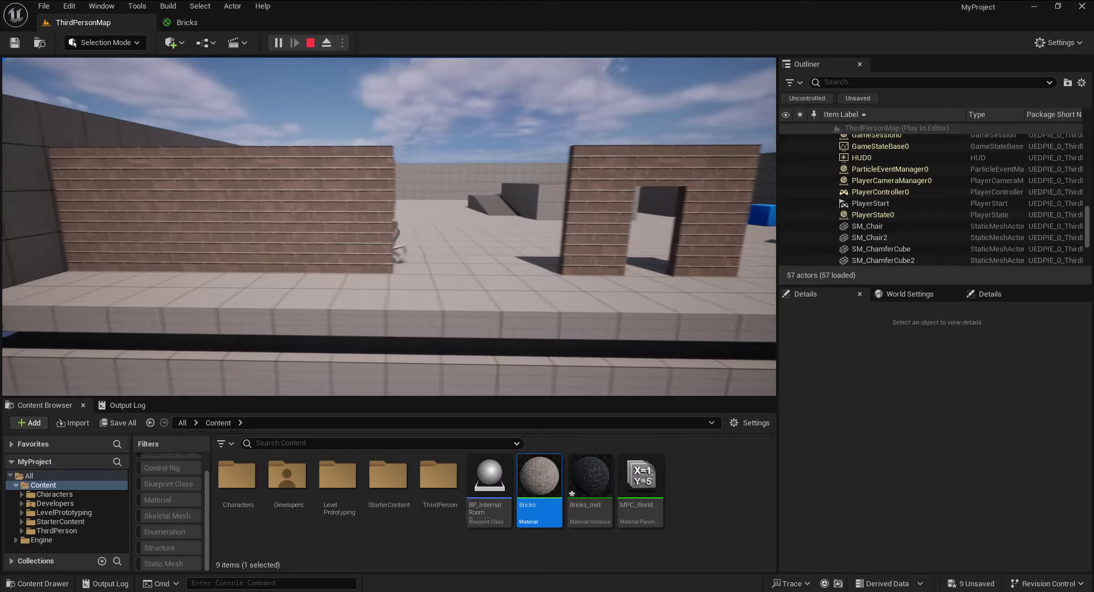
key(d)
key(Escape)
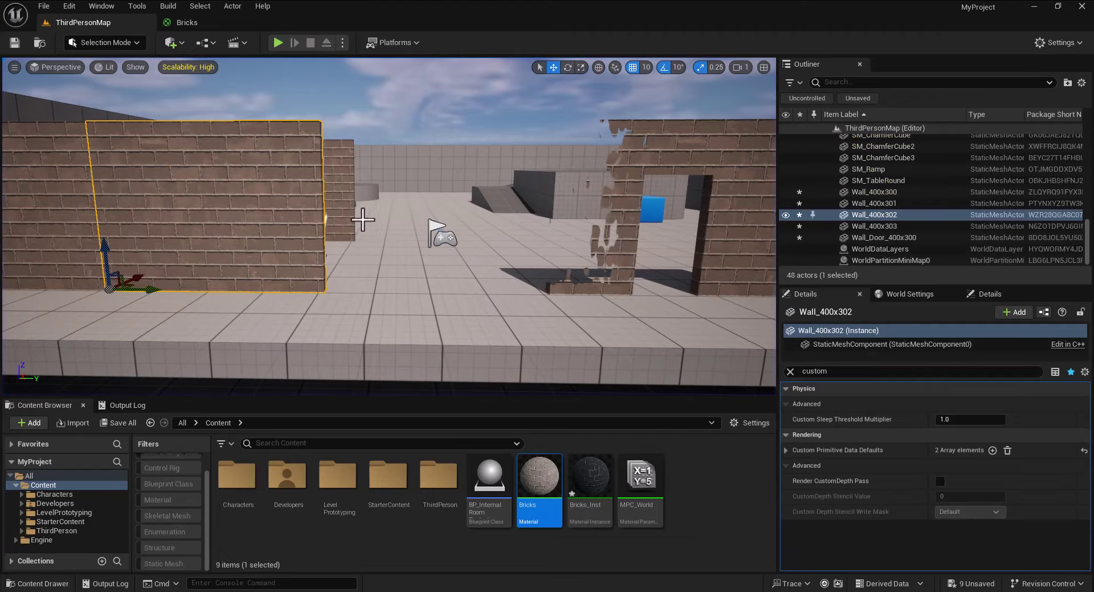
- Filter the details of Wall_400x302 for "custo" and expand its Custom Primitive Data Defaults
click(207, 214)
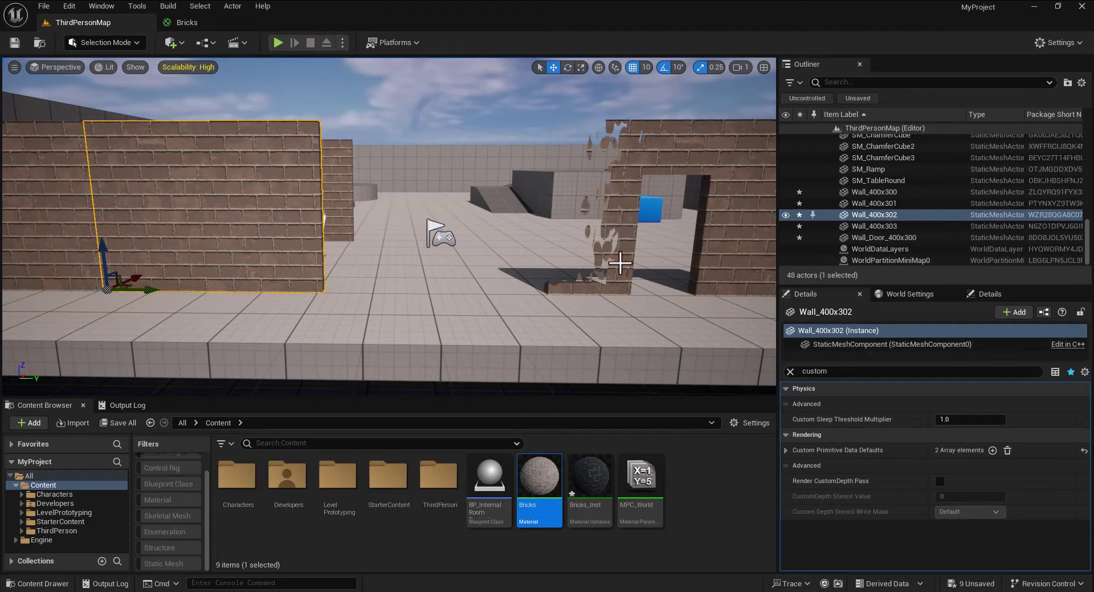
right_drag(275, 234, 243, 217)
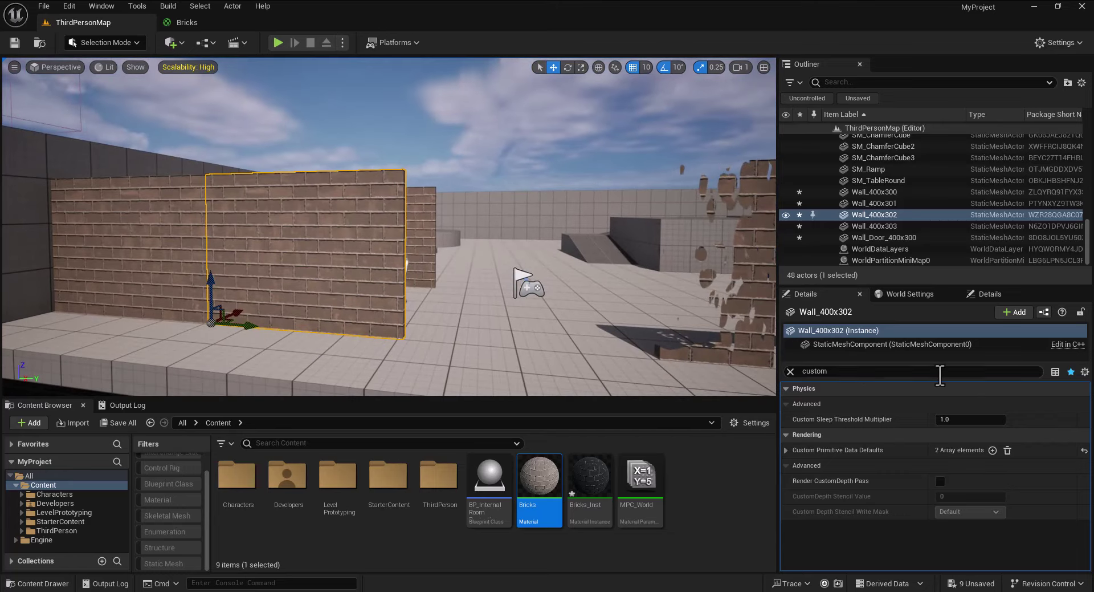
click(790, 371)
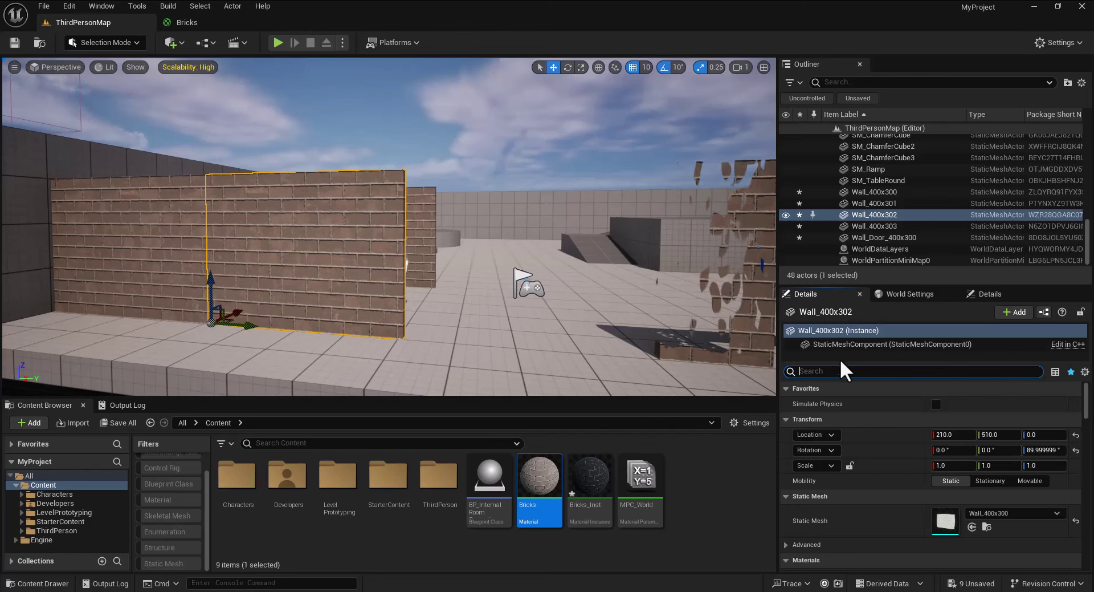
text(cusom)
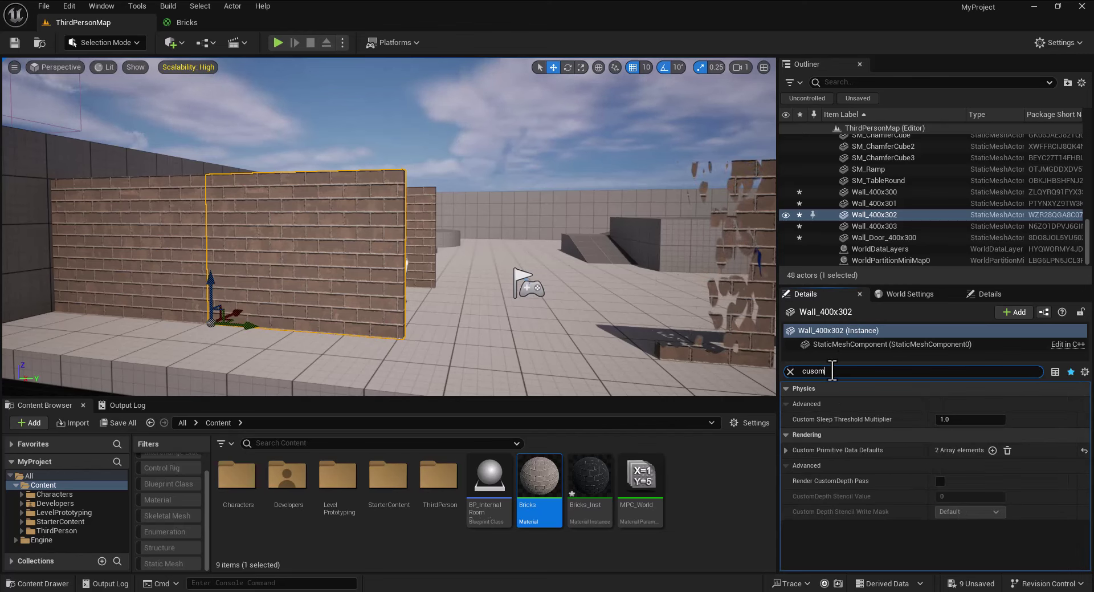
key(BackSpace)
key(BackSpace)
text(to)
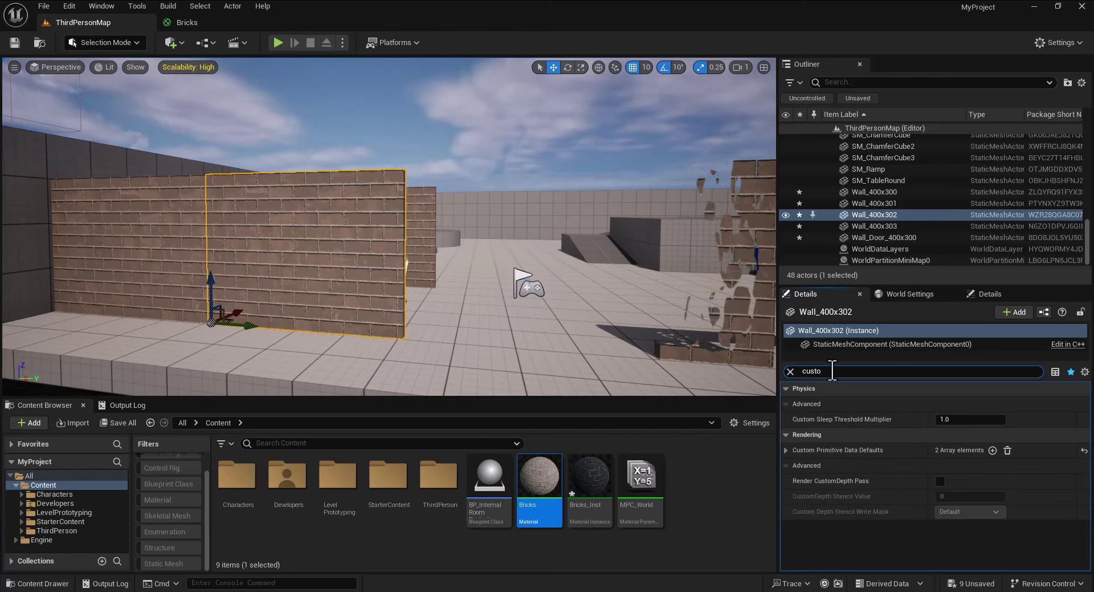
click(789, 448)
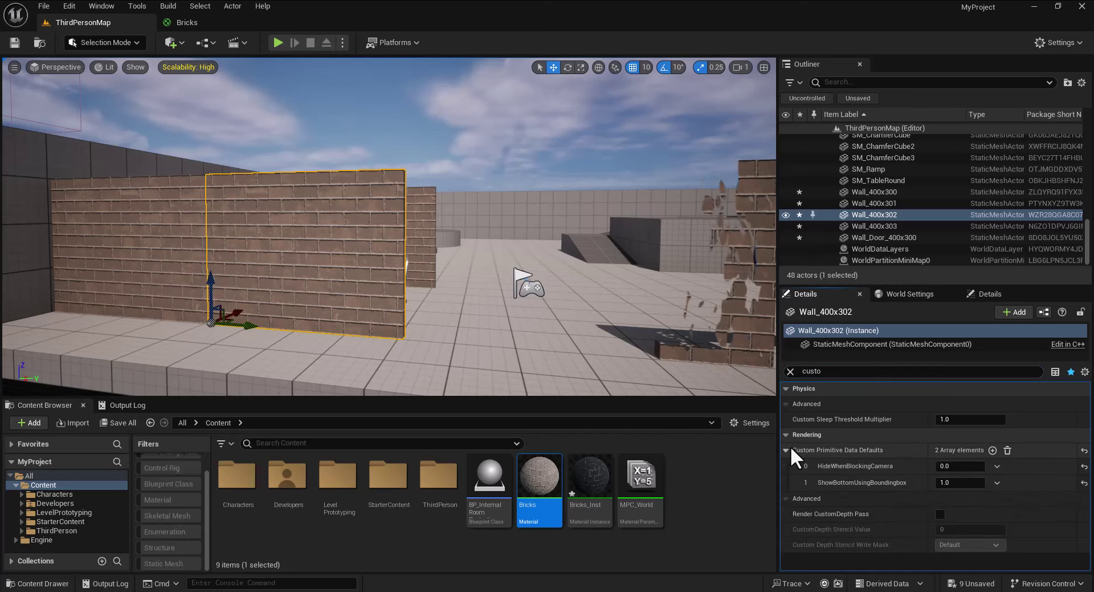
- Set HideWhenBlockingCamera to 1 and ShowBottomUsingBoundingbox to 0 for Wall_400x302
right_drag(186, 311, 242, 304)
click(954, 463)
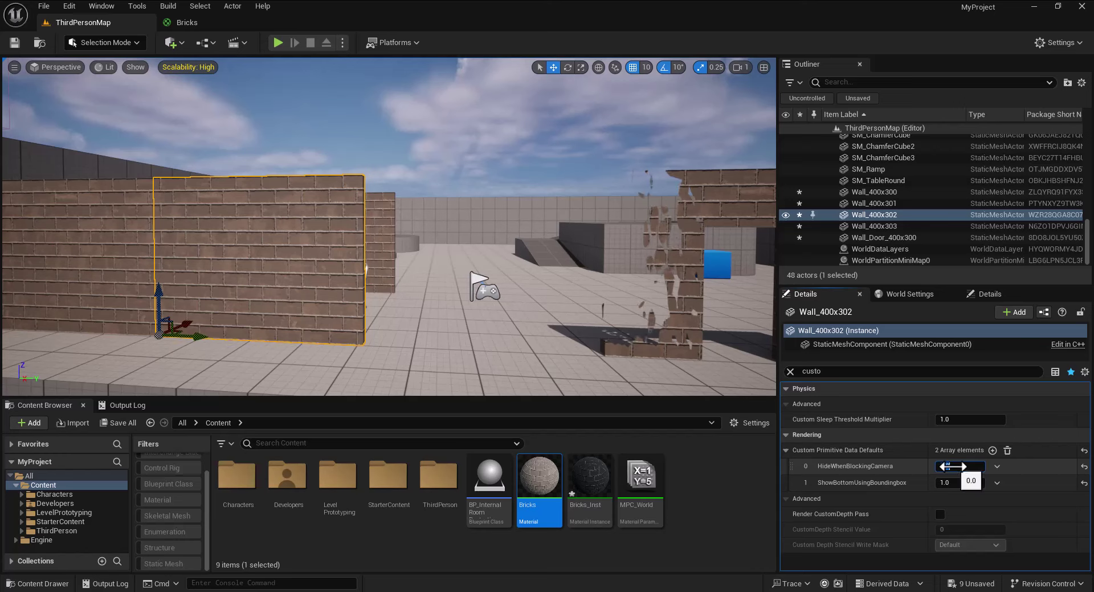
click(952, 486)
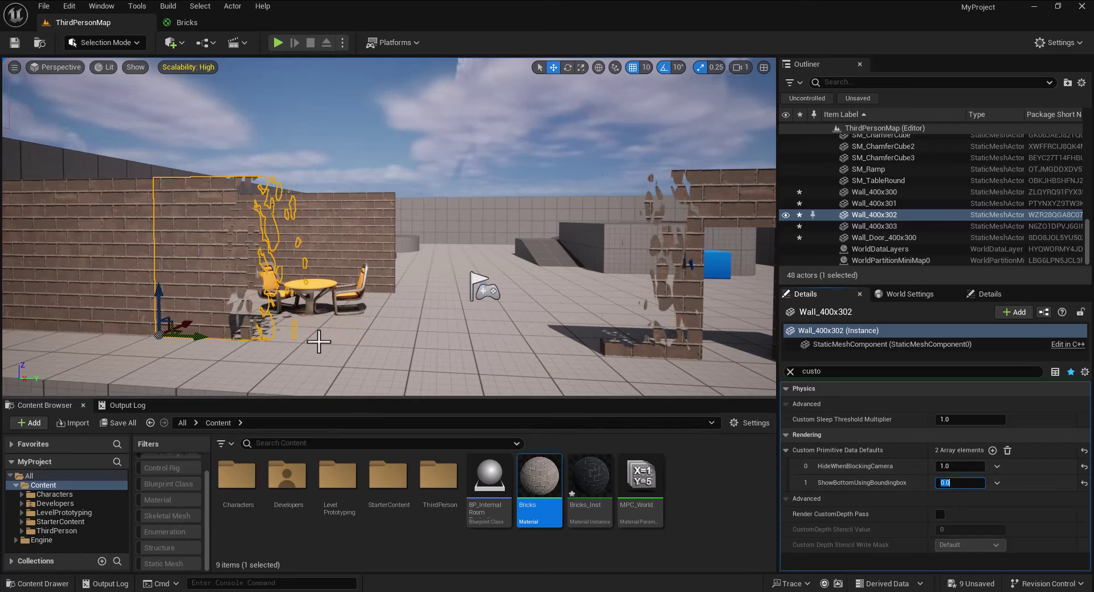
- Play test the level, running around the table behind the brick walls to compare their dissolve and bottom edges, and end the test
click(278, 42)
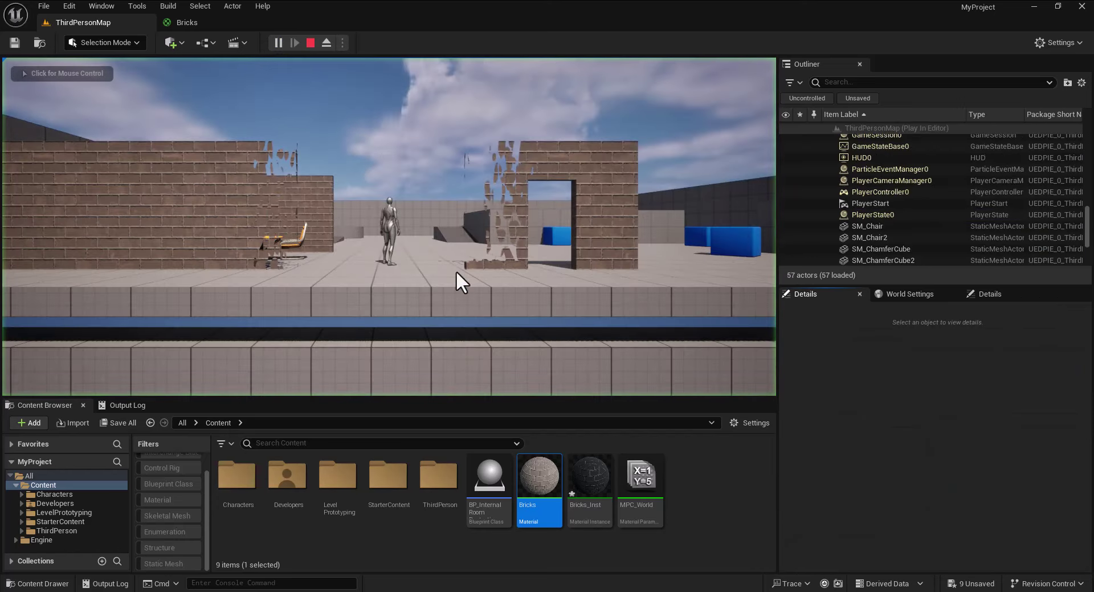
key(a)
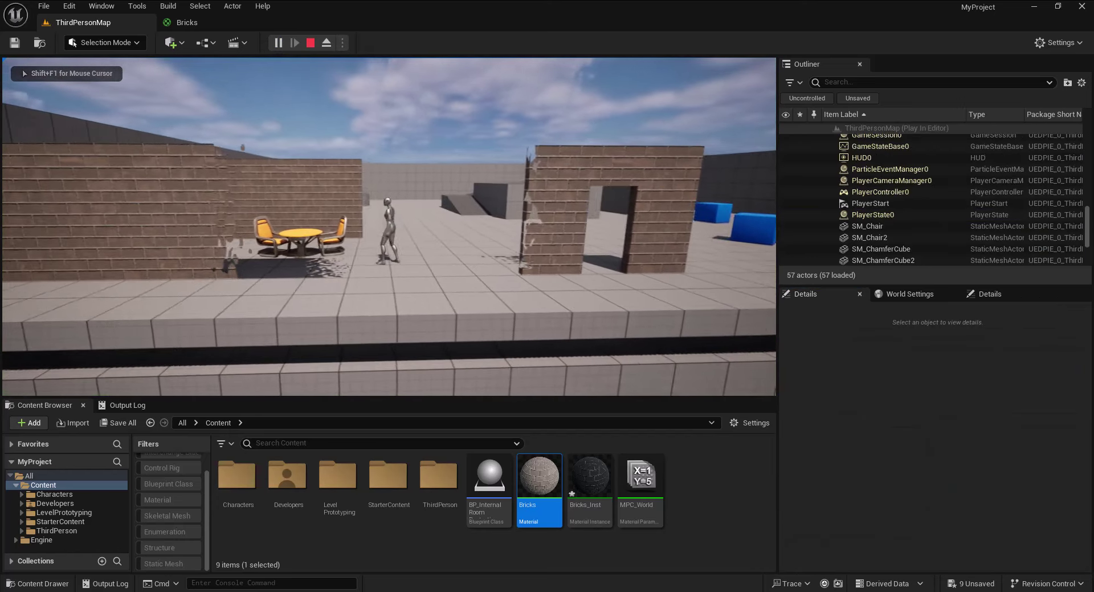
key(a)
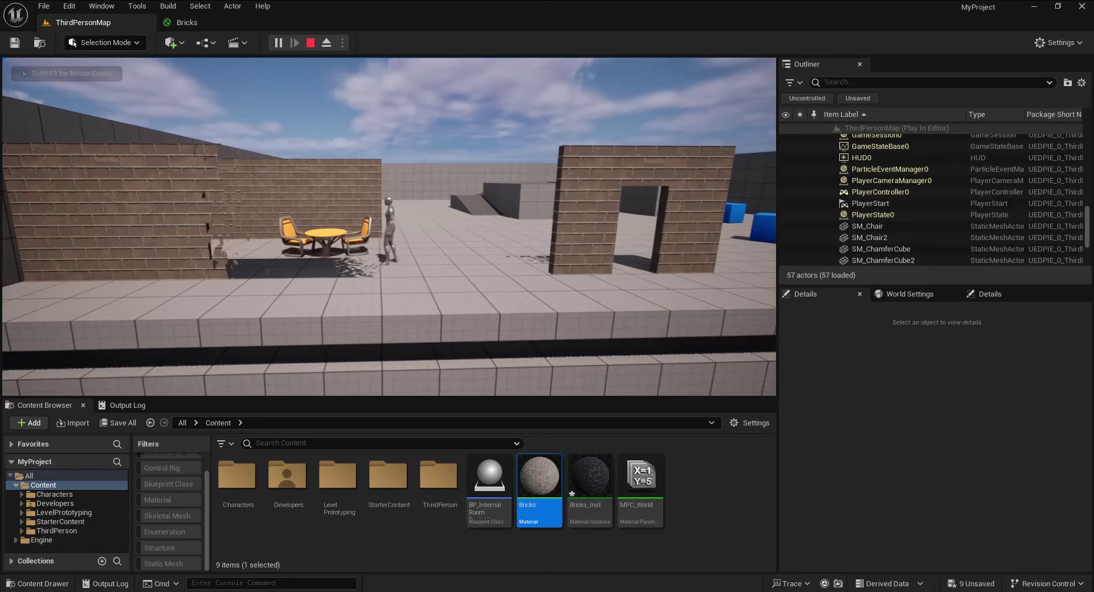
key(a)
key(s)
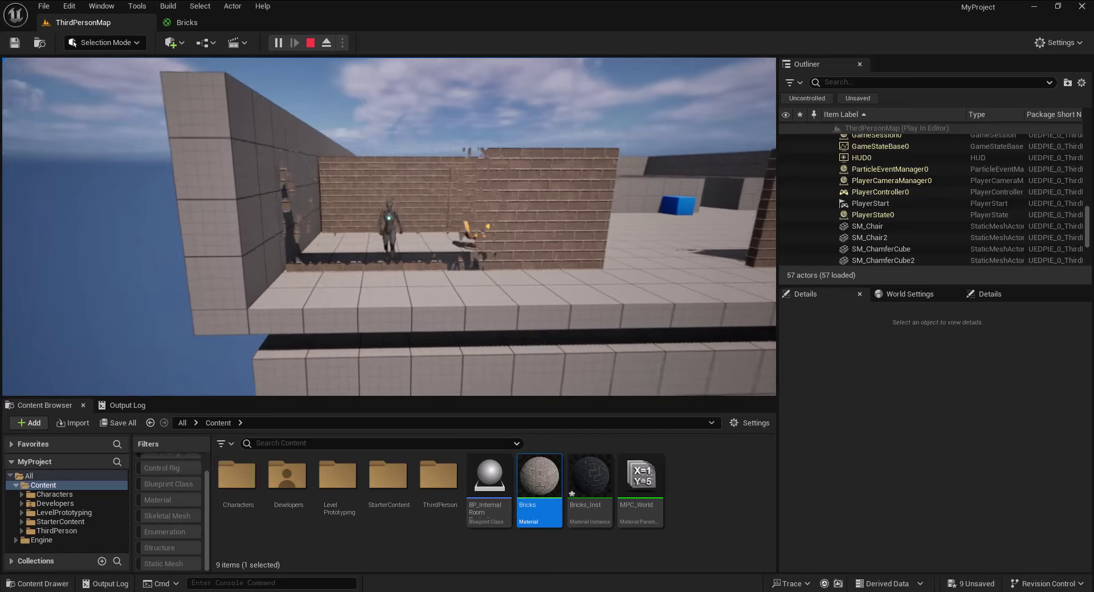
key(s)
key(w)
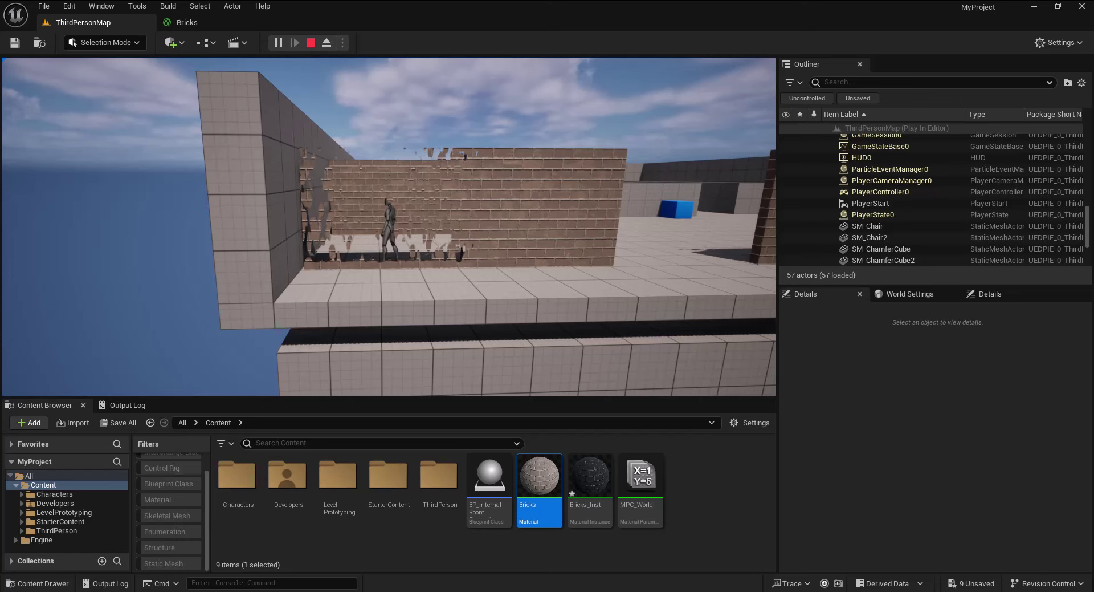
key(w)
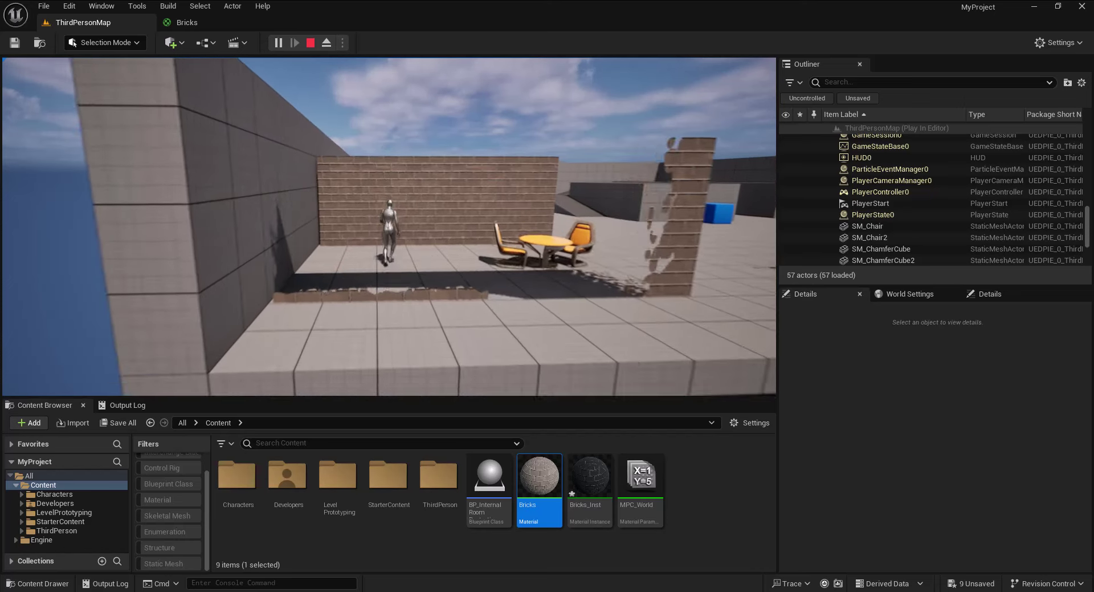
key(s)
key(d)
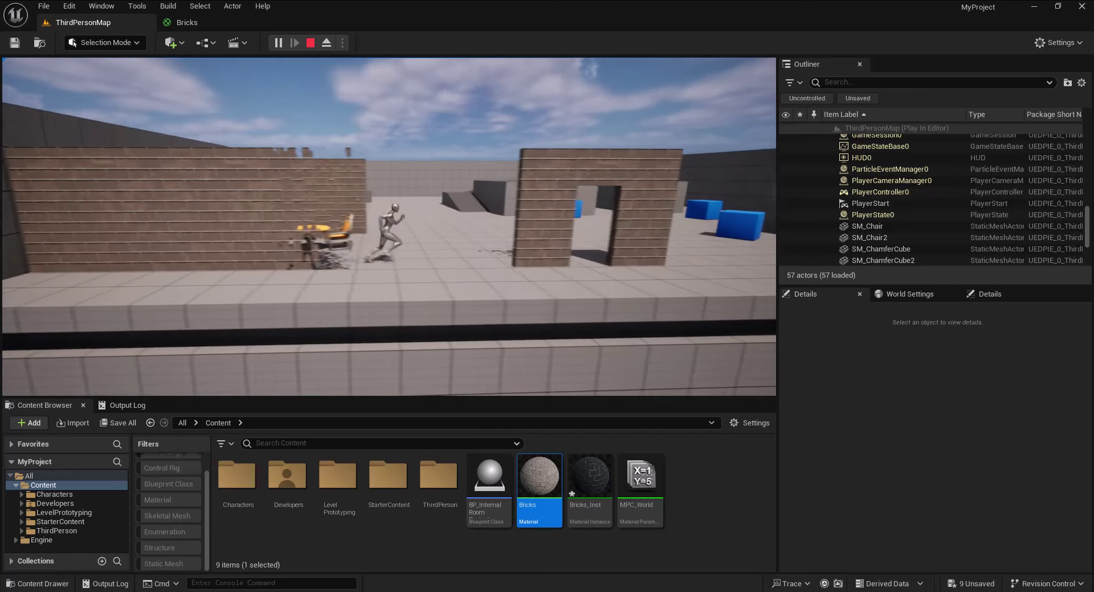
key(a)
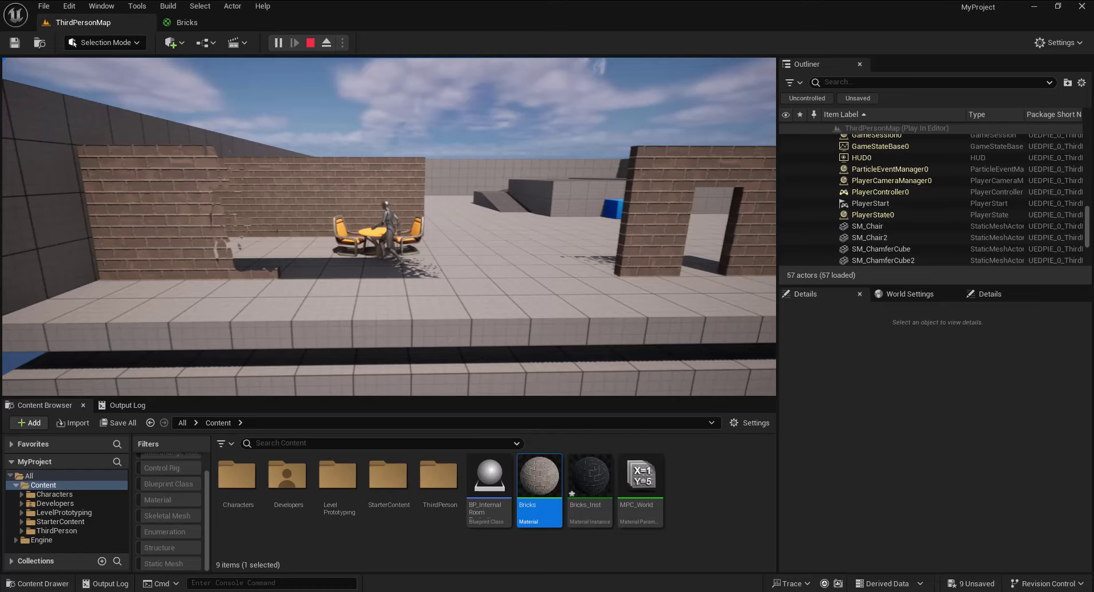
key(s)
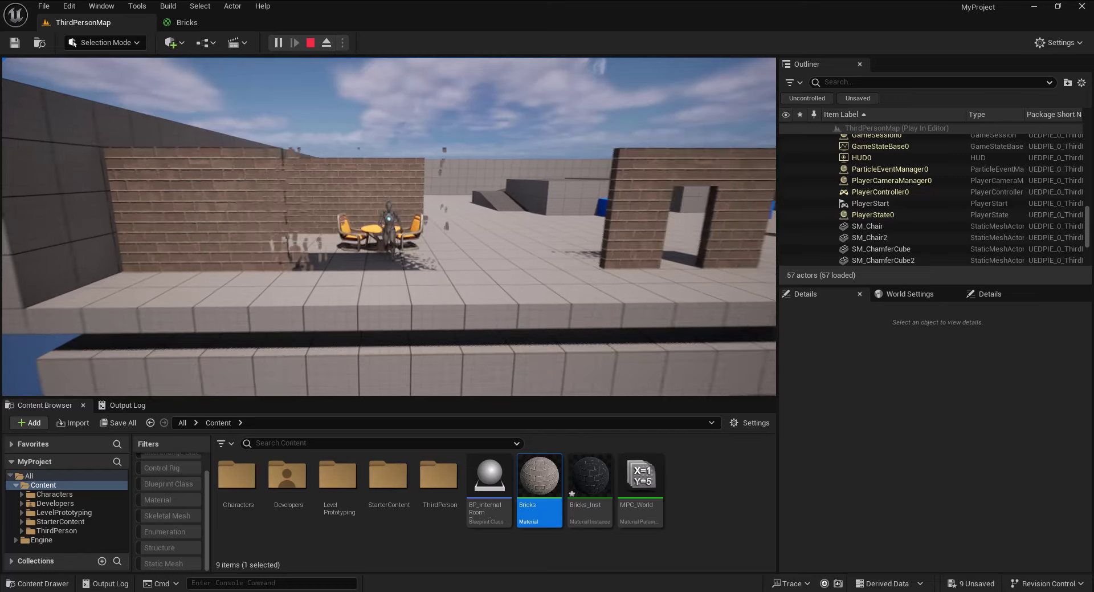
key(a)
key(s)
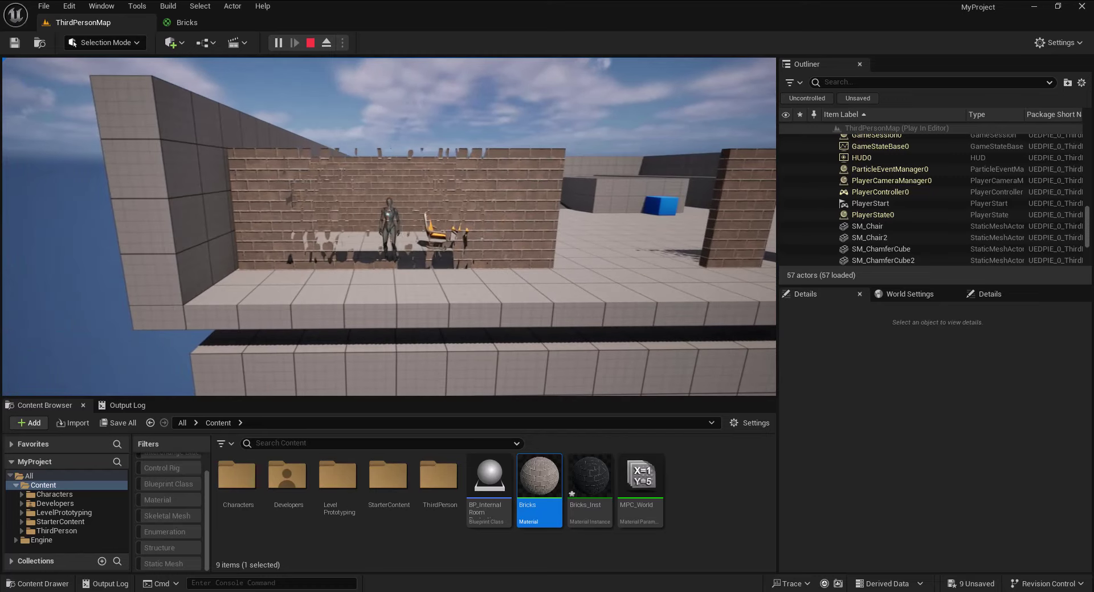
key(d)
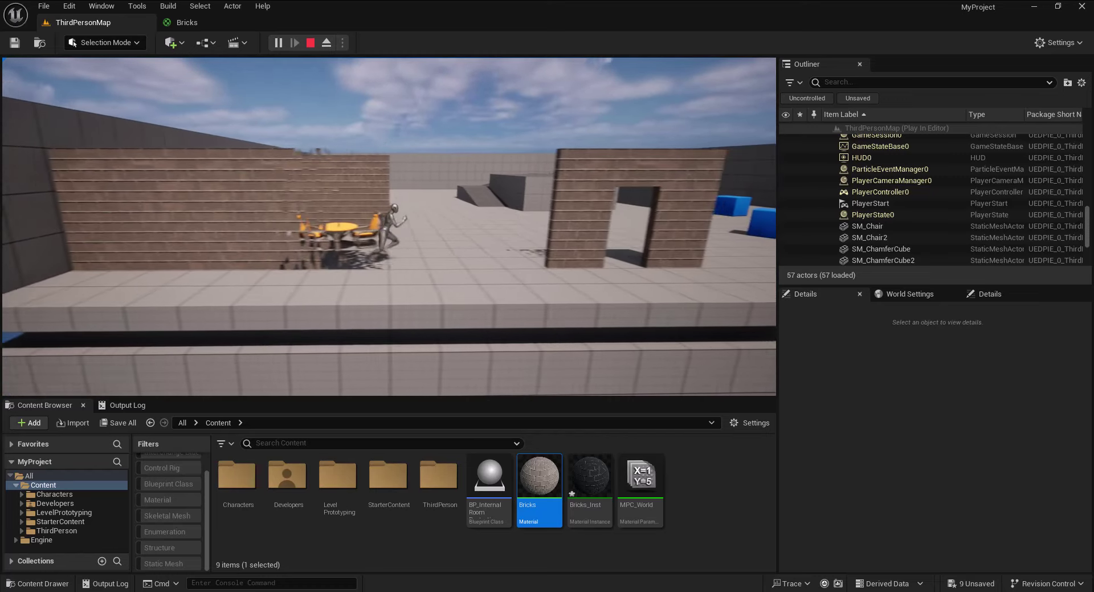
key(a)
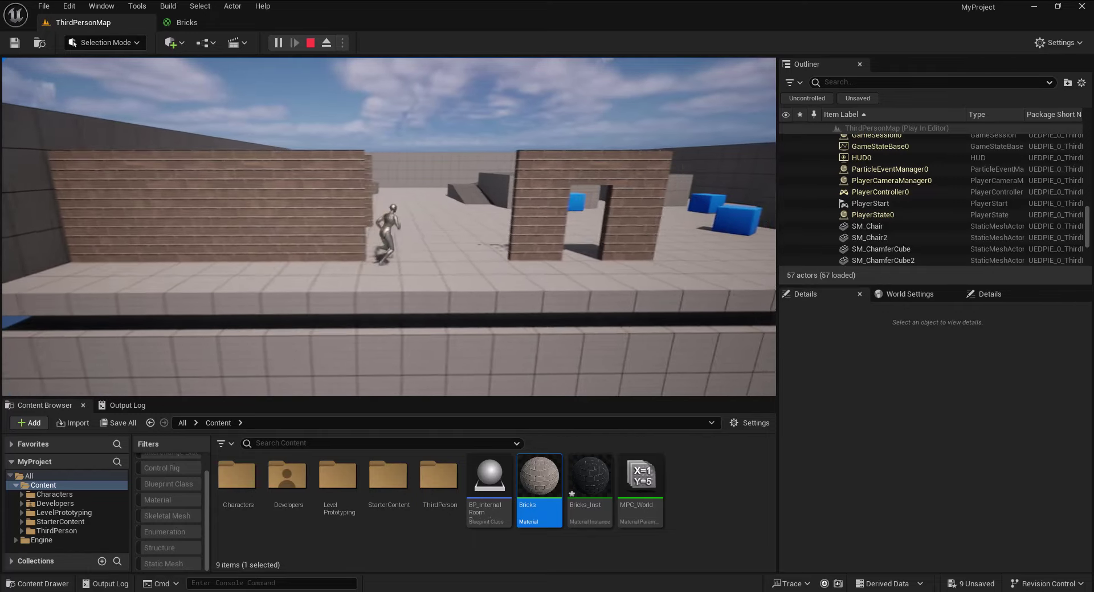
key(d)
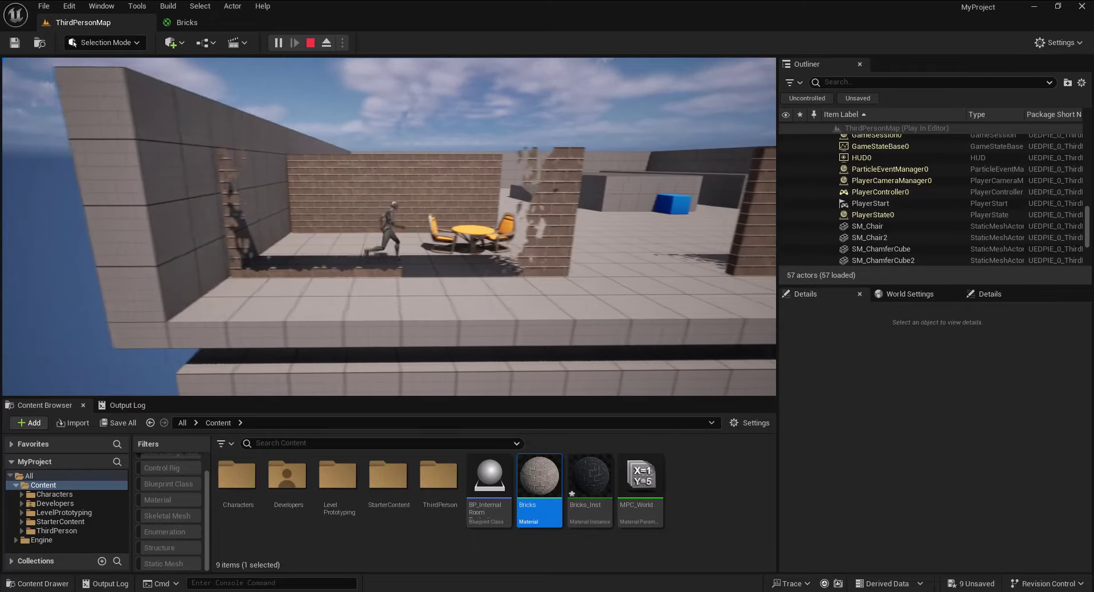
key(s)
key(a)
key(w)
key(d)
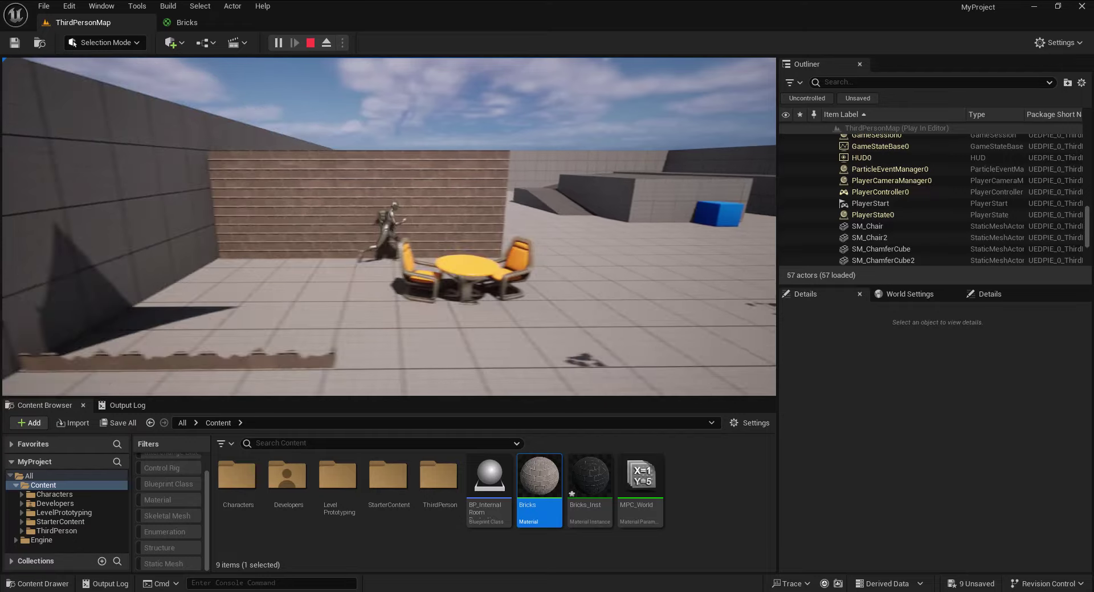
key(s)
key(d)
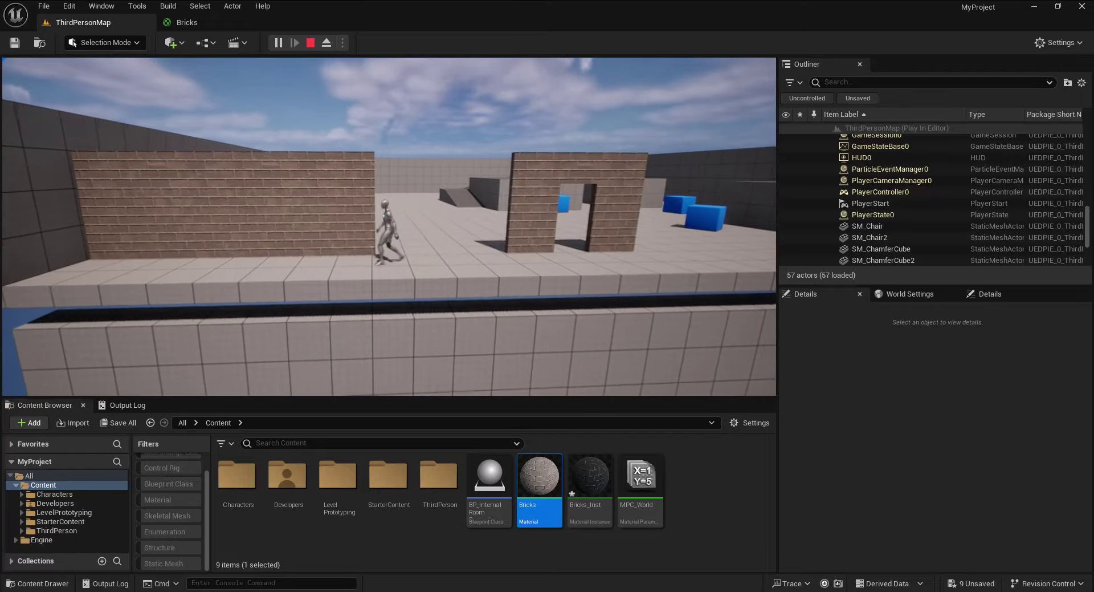
key(w)
key(a)
key(w)
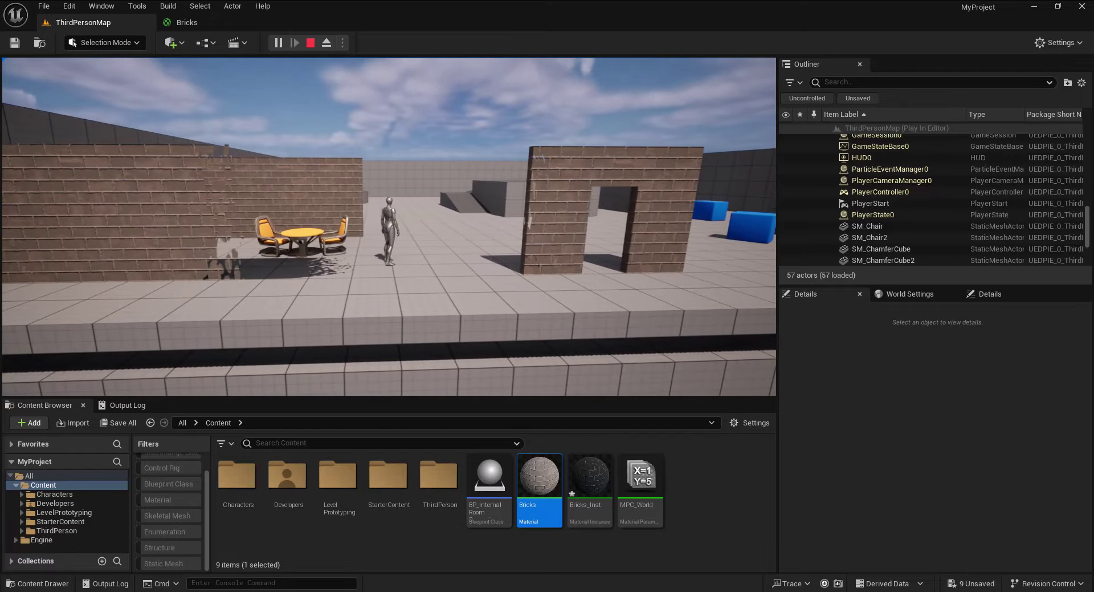
key(Escape)
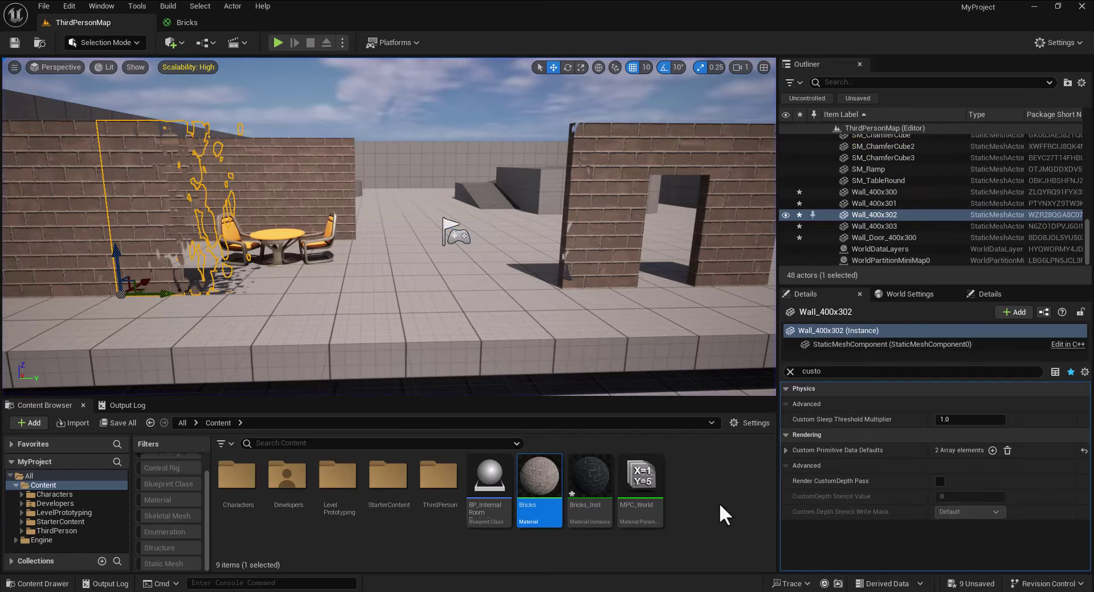
- Open the Bricks material and examine its node graph from the world offset group down to the mask and dissolve groups
double_click(546, 476)
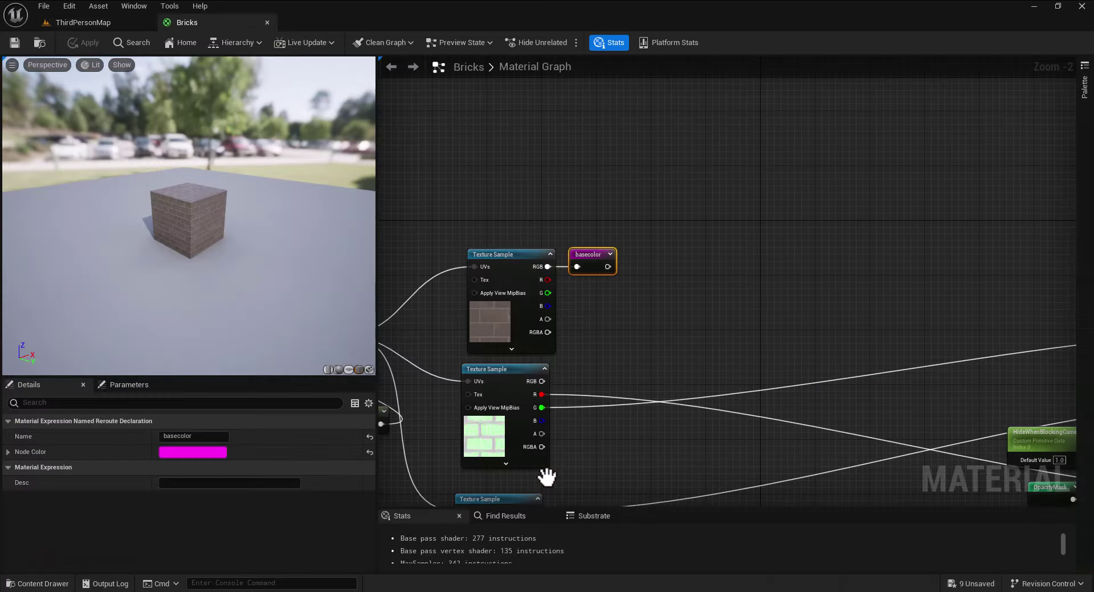
scroll(605, 420, down, 3)
right_drag(608, 427, 657, 316)
scroll(659, 325, down, 2)
right_drag(672, 358, 679, 276)
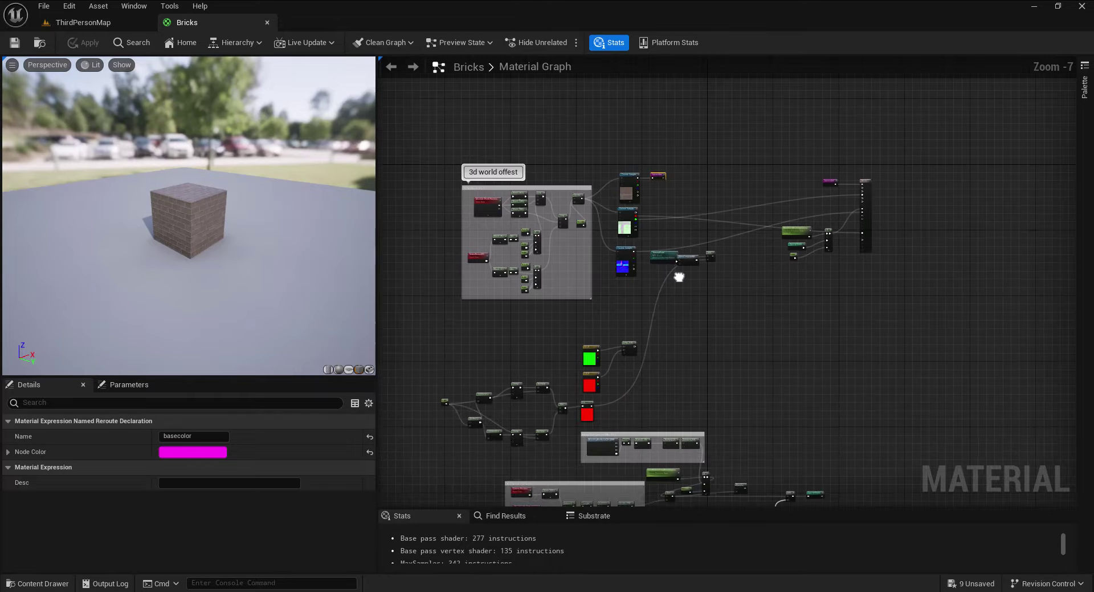
right_drag(751, 405, 733, 276)
scroll(777, 391, up, 1)
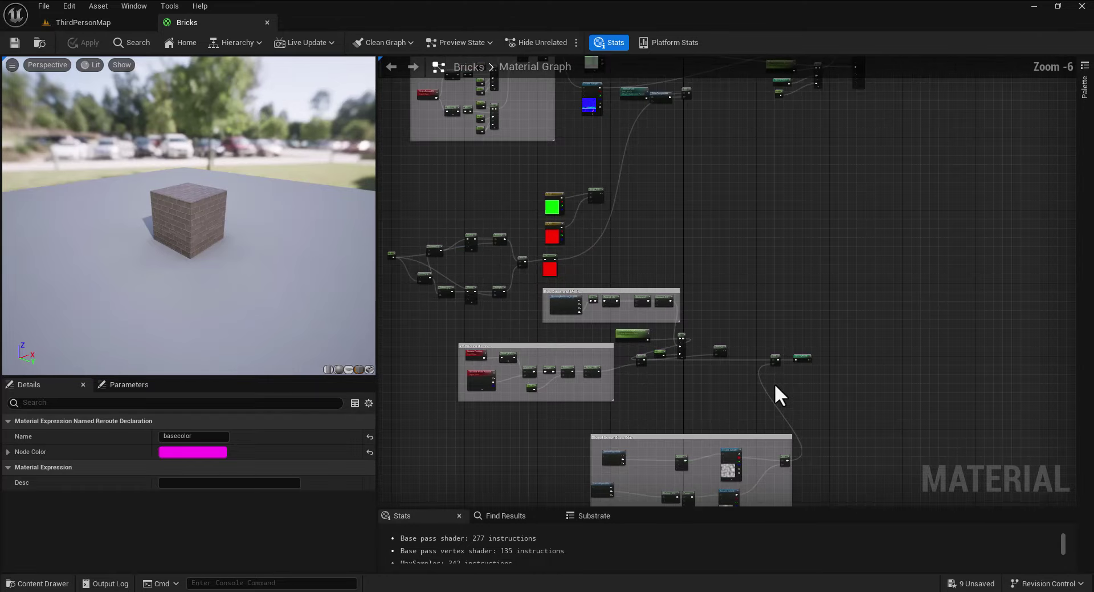
right_drag(777, 391, 659, 362)
right_drag(607, 243, 727, 426)
right_drag(710, 381, 693, 346)
scroll(668, 348, up, 3)
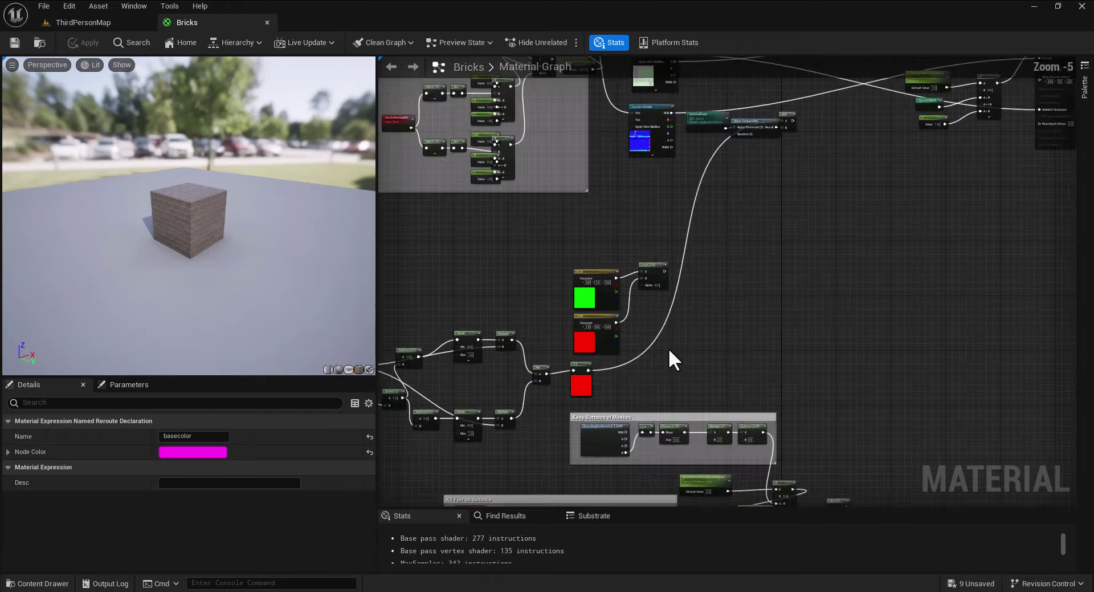
- Delete the green and red colour constants with their blend node, and the DitherTemporalAA node with its neighbouring OpacityMask and result nodes
drag(655, 313, 494, 195)
key(Delete)
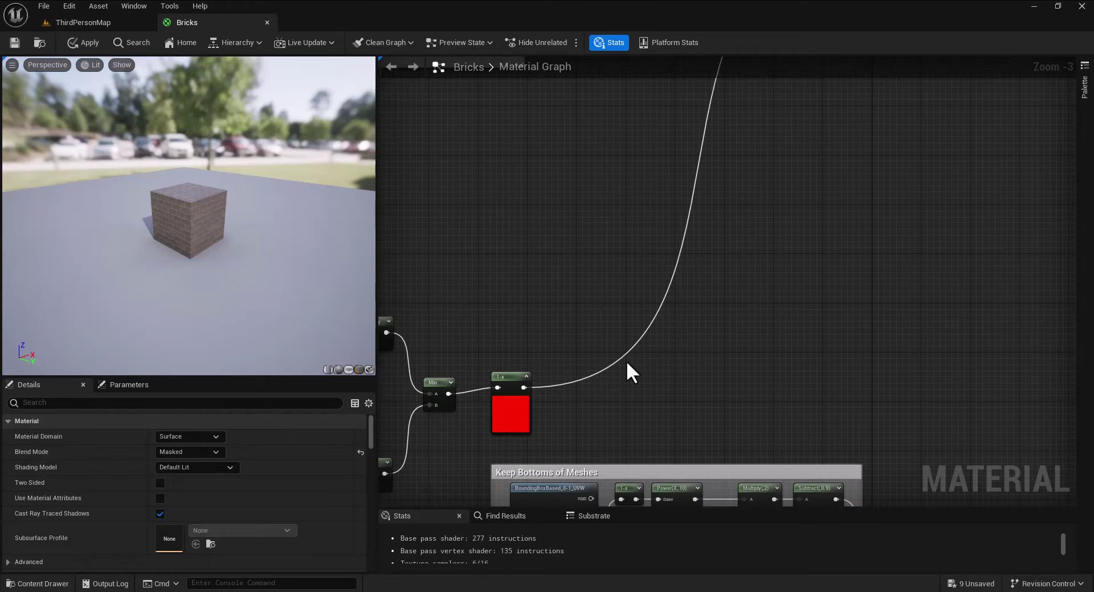
scroll(844, 314, down, 2)
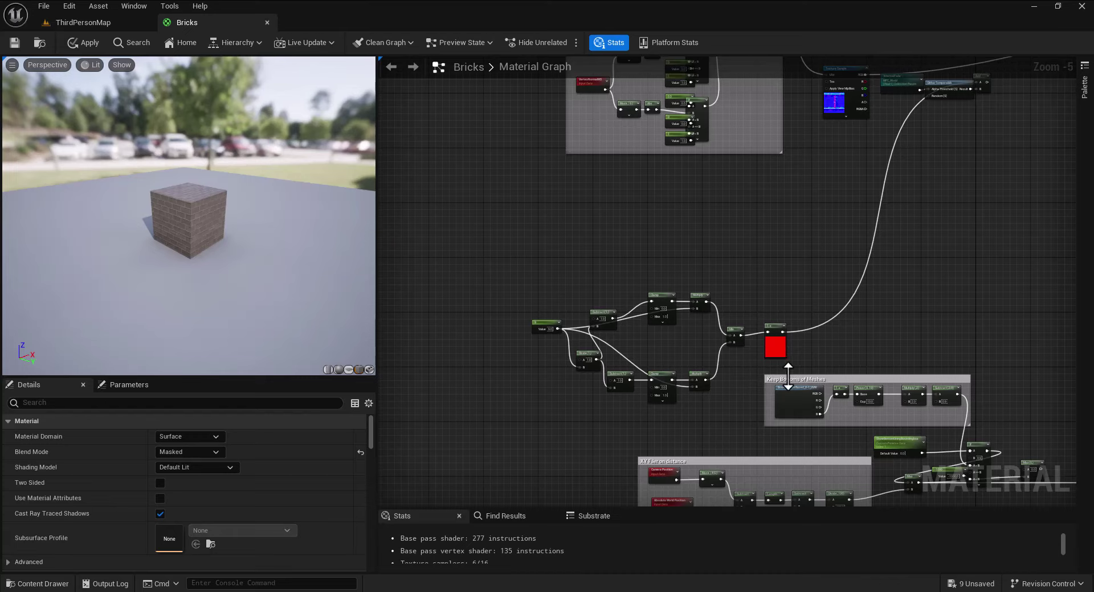
right_drag(871, 312, 747, 448)
drag(823, 222, 847, 288)
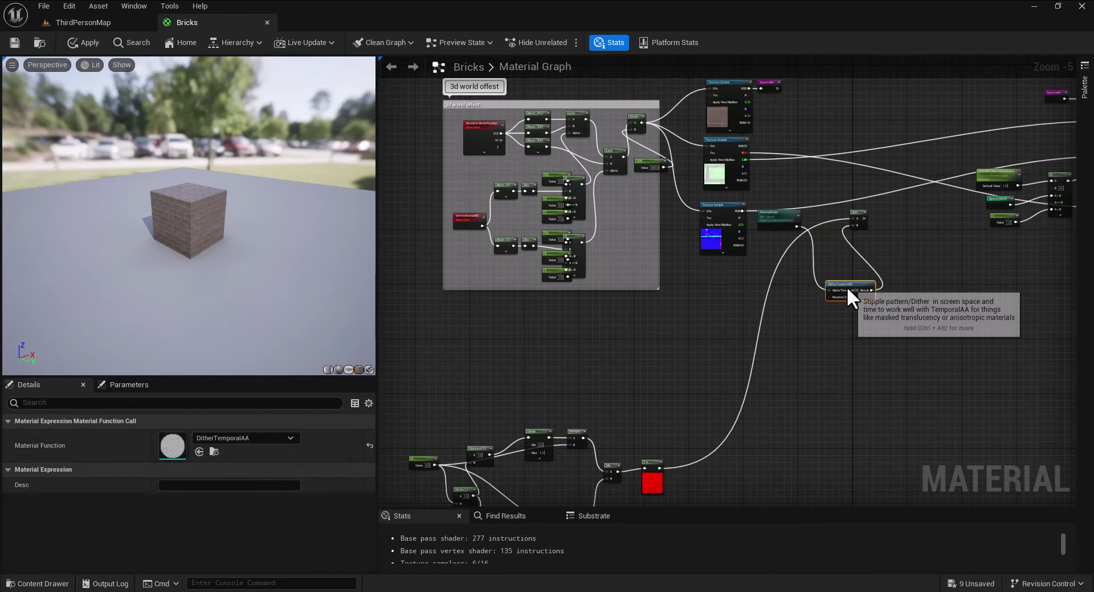
click(824, 416)
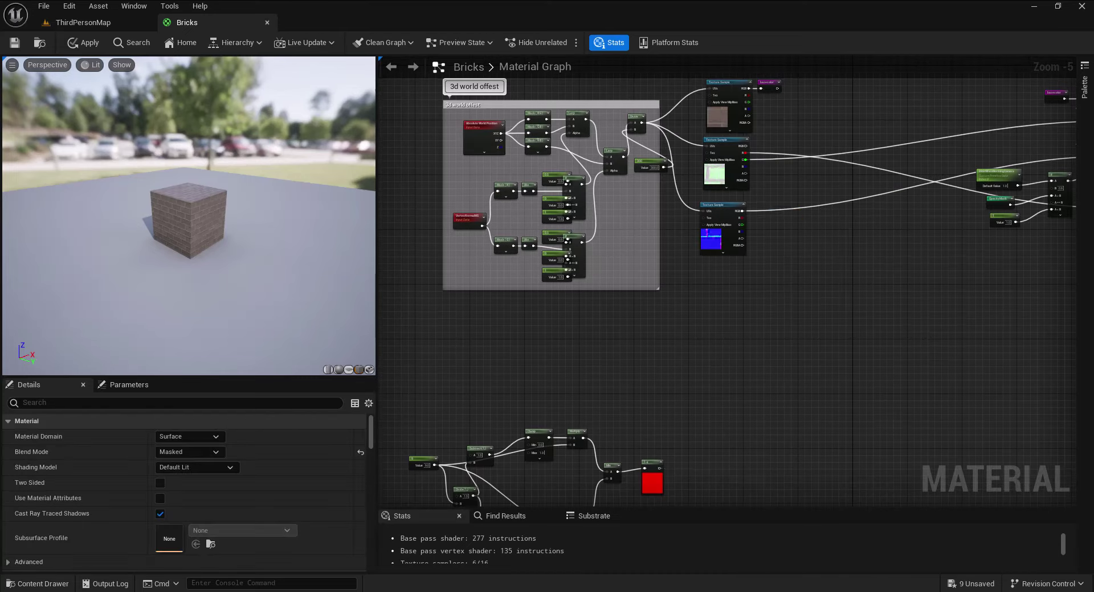
- Delete the leftover unused value, subtract, clamp, multiply, min and one-minus nodes above the Keep Bottoms of Meshes group
right_drag(677, 455, 713, 297)
drag(422, 337, 418, 340)
key(Delete)
drag(726, 289, 641, 320)
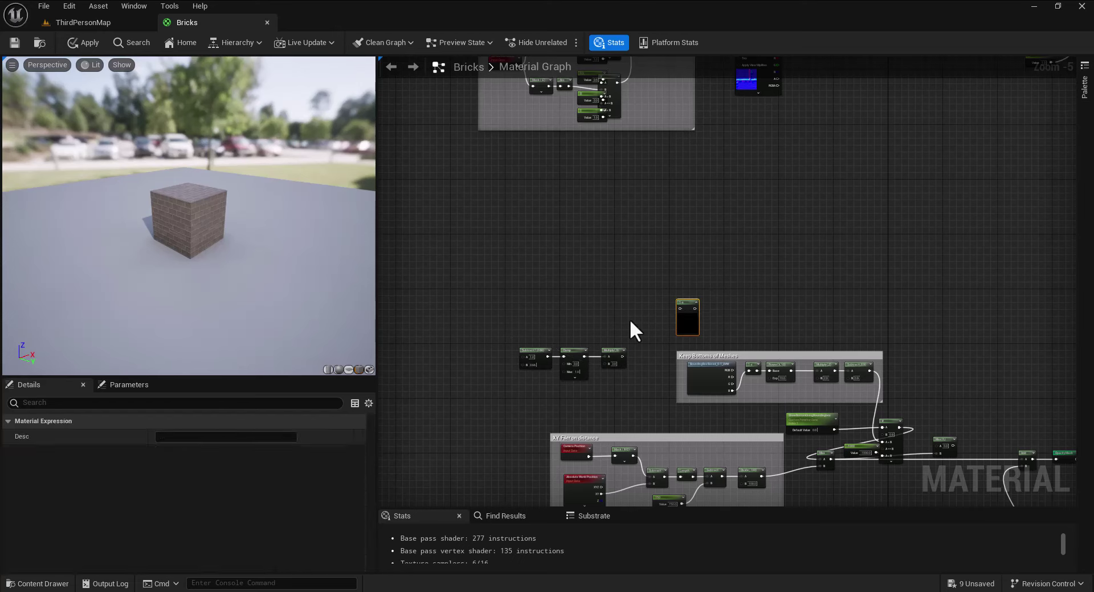
key(Delete)
drag(491, 322, 672, 418)
key(Delete)
- Move the Keep Bottoms of Meshes, distance and noise texture groups with their connected nodes up closer to the main graph
scroll(775, 292, down, 2)
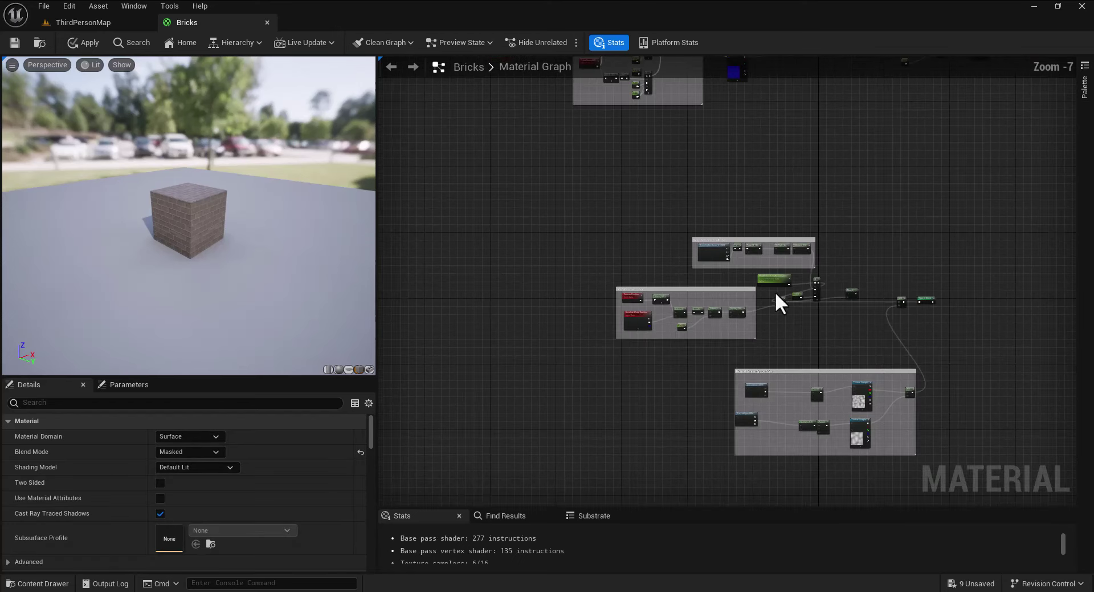
drag(609, 238, 609, 239)
drag(731, 238, 672, 120)
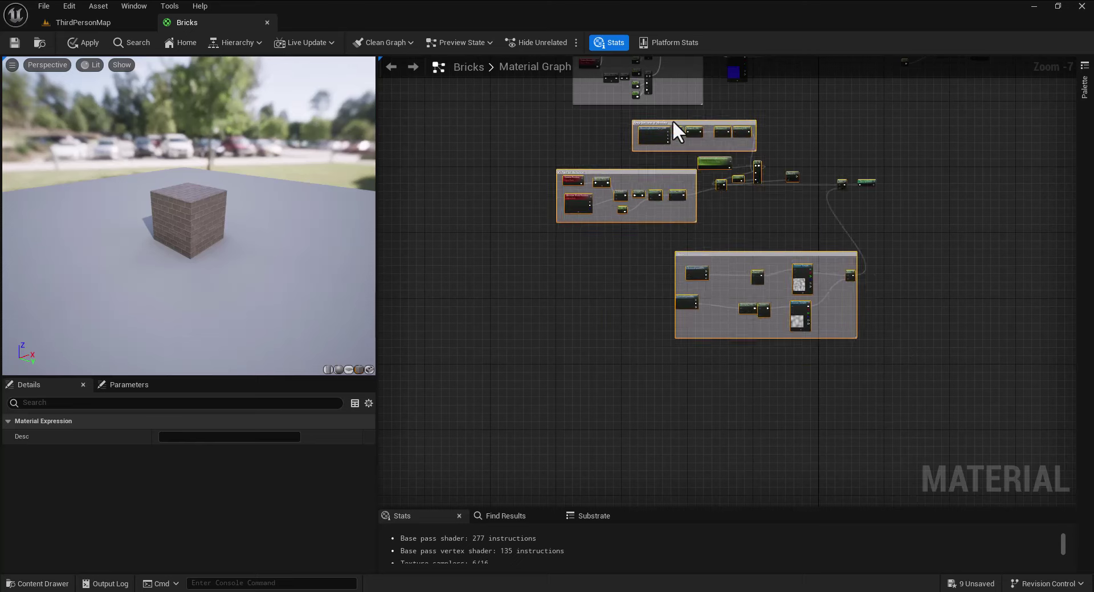
right_drag(861, 121, 811, 296)
scroll(749, 398, up, 2)
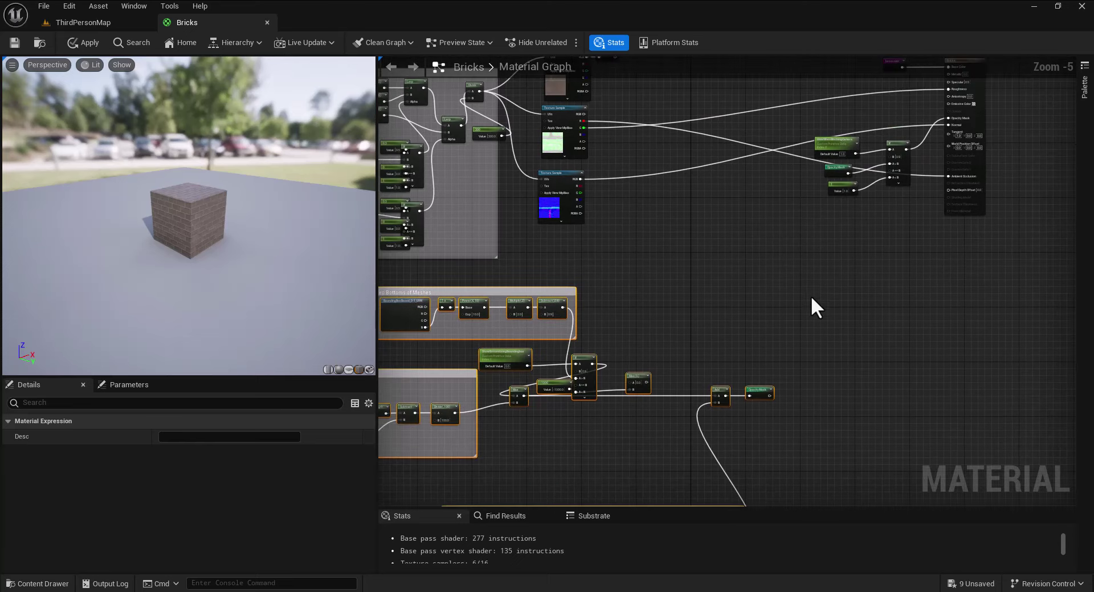
right_drag(641, 310, 712, 327)
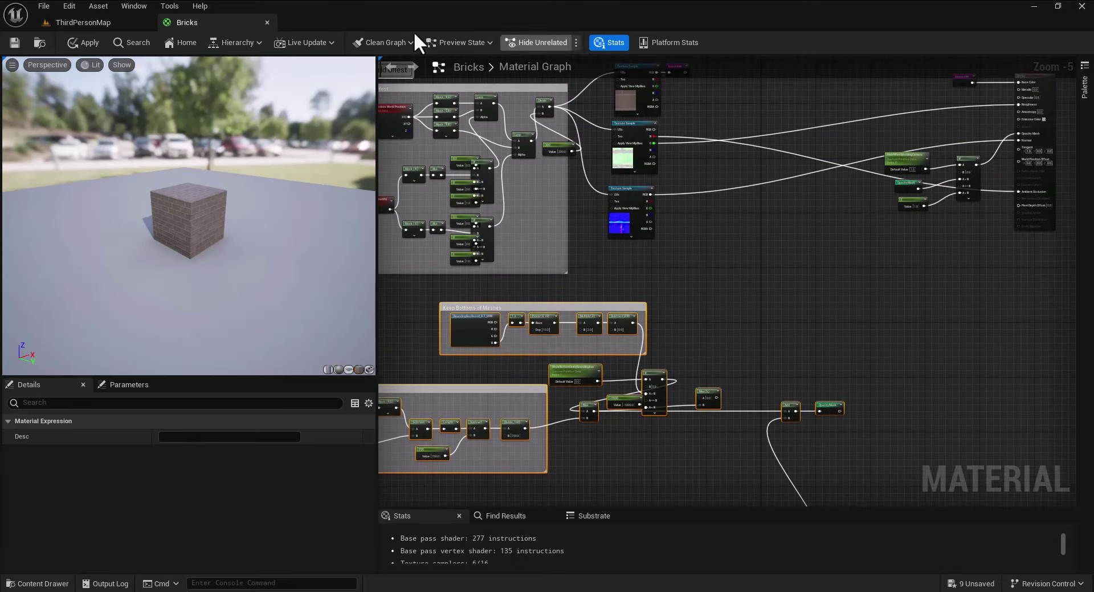
- Select the blue cube SM_ChamferCube3 in the ThirdPersonMap level and apply the Bricks_Inst material to it
click(123, 21)
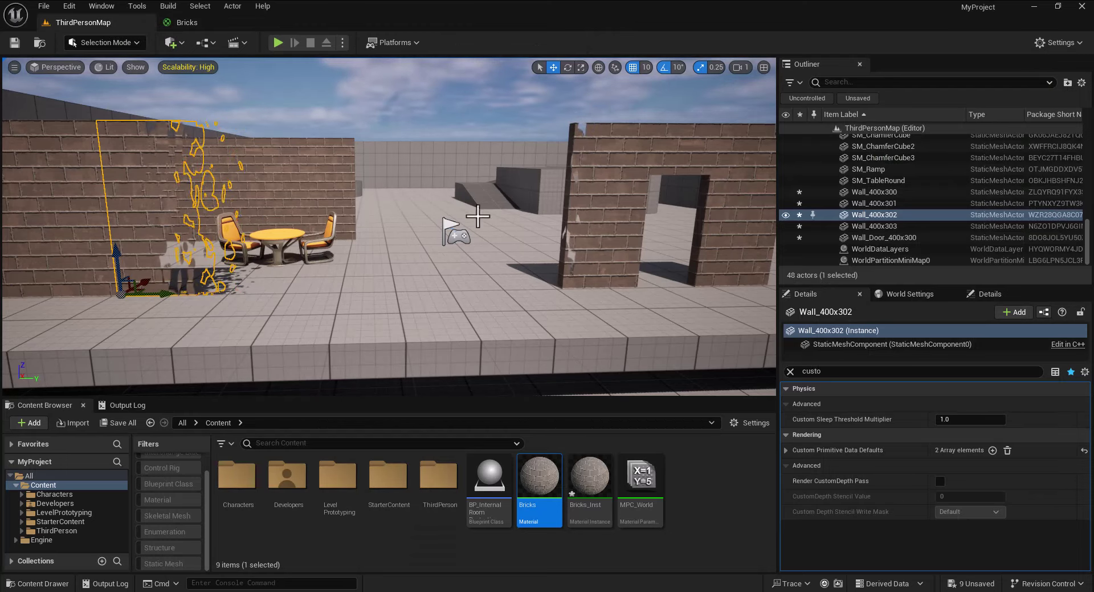
right_drag(405, 247, 524, 257)
key(s)
click(524, 257)
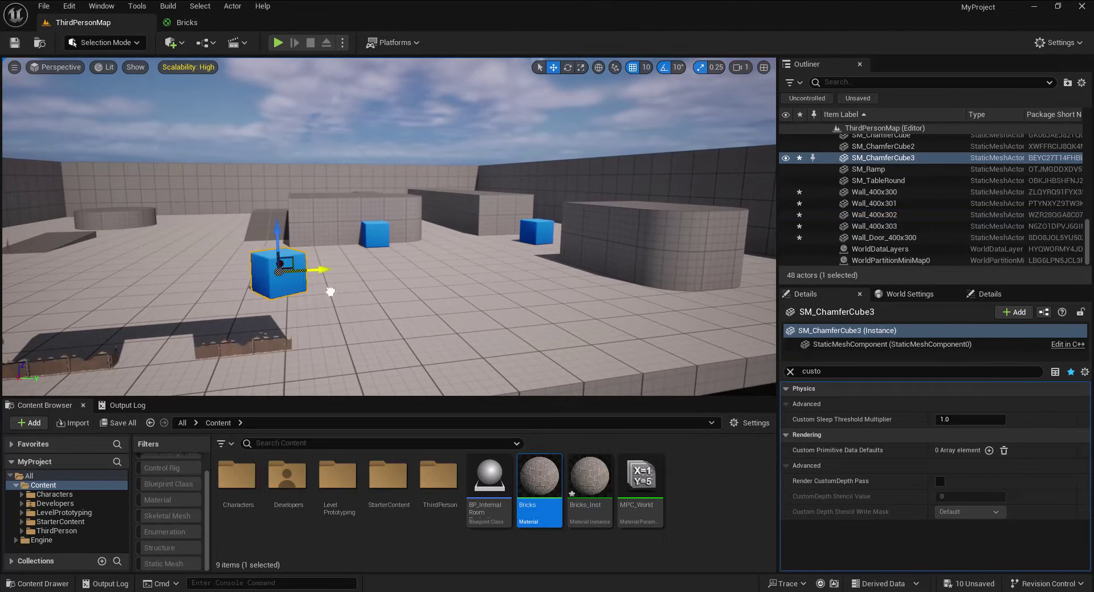
key(f)
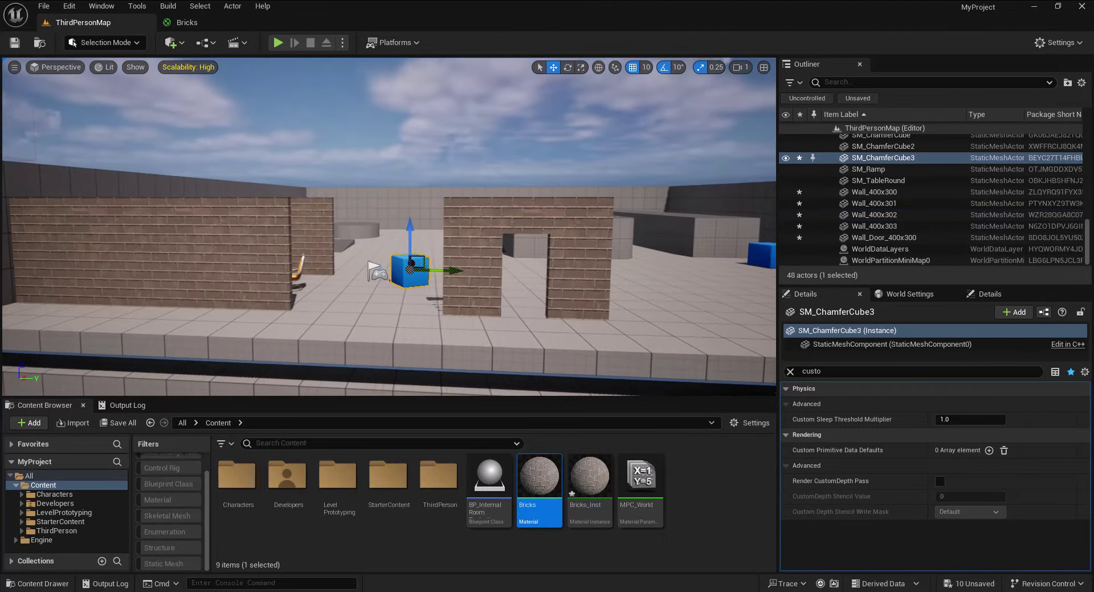
drag(590, 476, 404, 272)
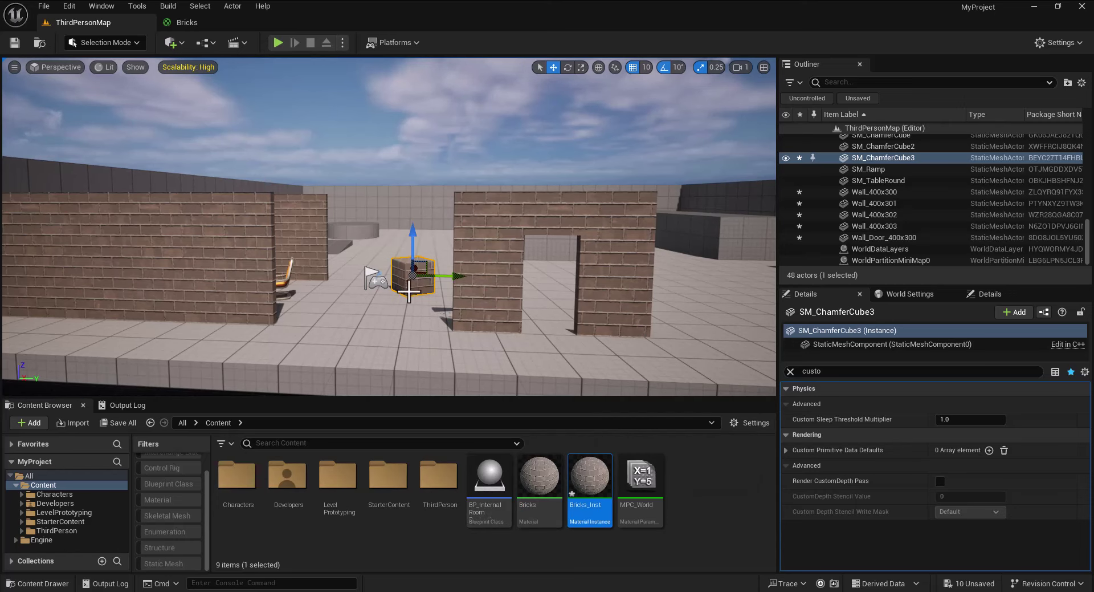
mouse_move(424, 308)
right_down()
mouse_move(431, 268)
mouse_move(424, 308)
right_up()
key(w)
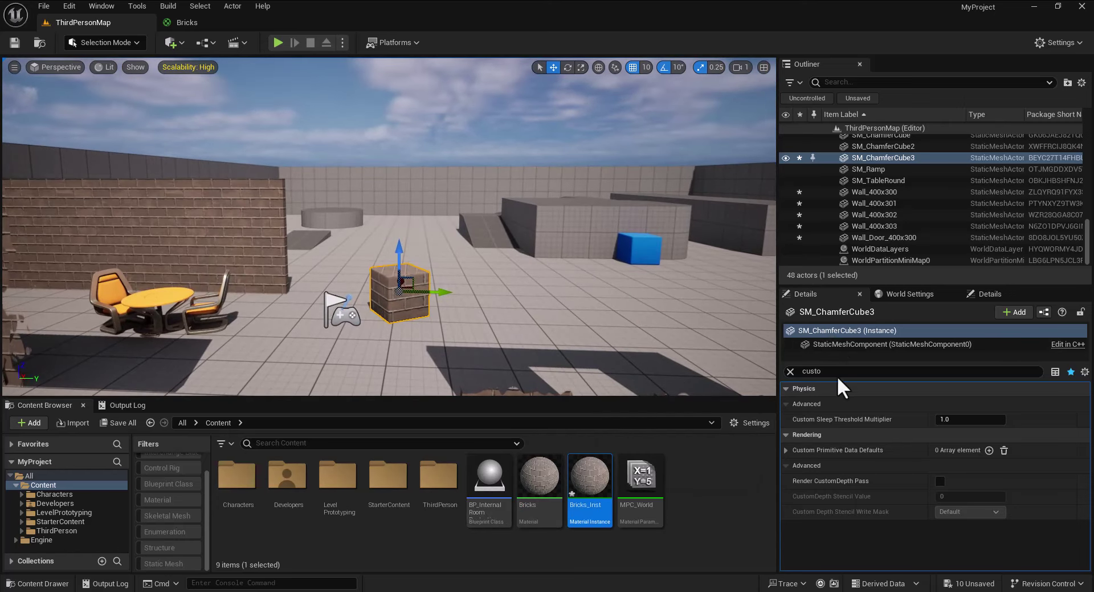
- Add two Custom Primitive Data Defaults elements to SM_ChamferCube3 and play-test the level with them
click(989, 450)
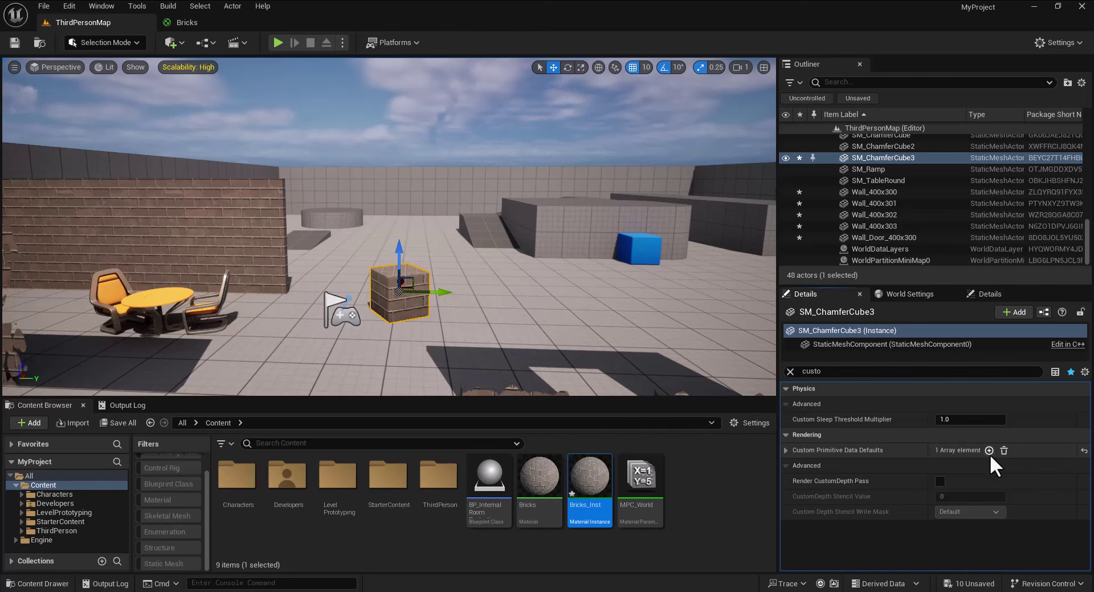
click(990, 450)
click(786, 449)
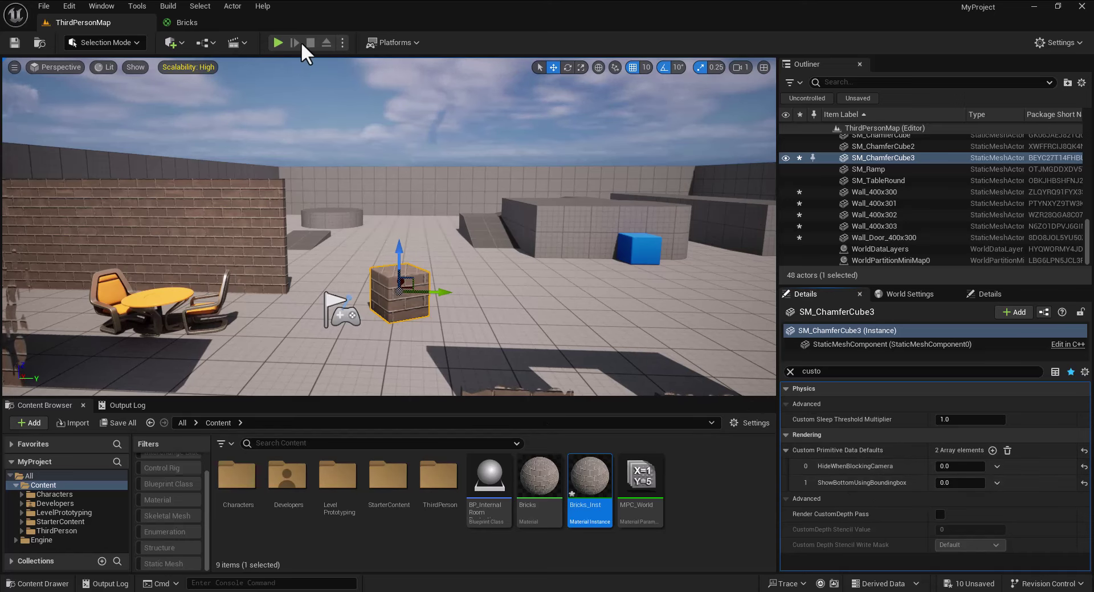
click(279, 42)
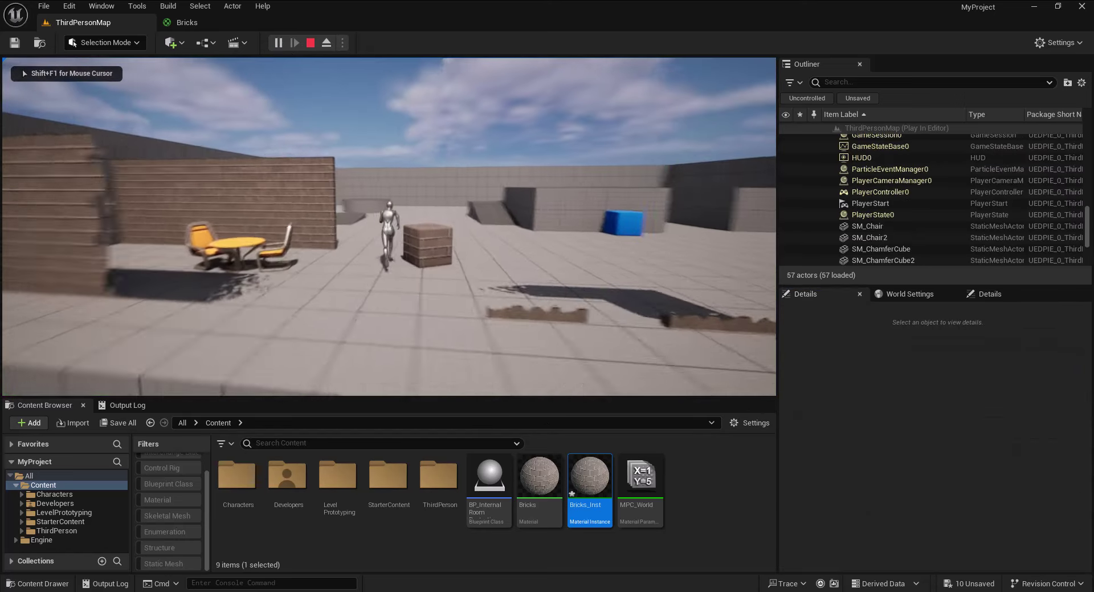
key(Escape)
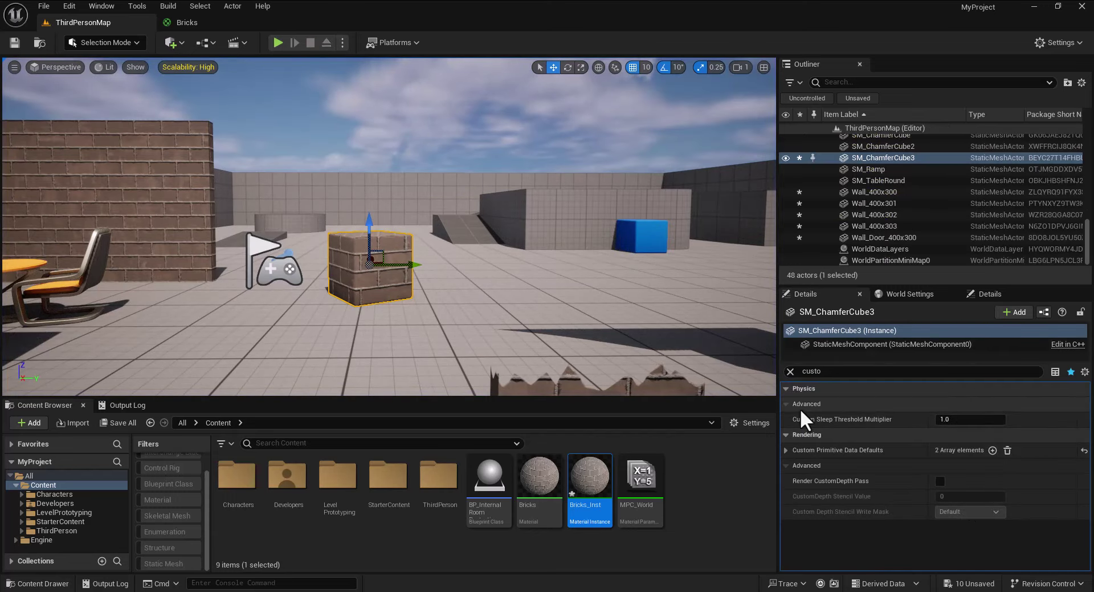
- Set HideWhenBlockingCamera to 1 in the Custom Primitive Data Defaults of SM_ChamferCube3
click(787, 450)
click(954, 465)
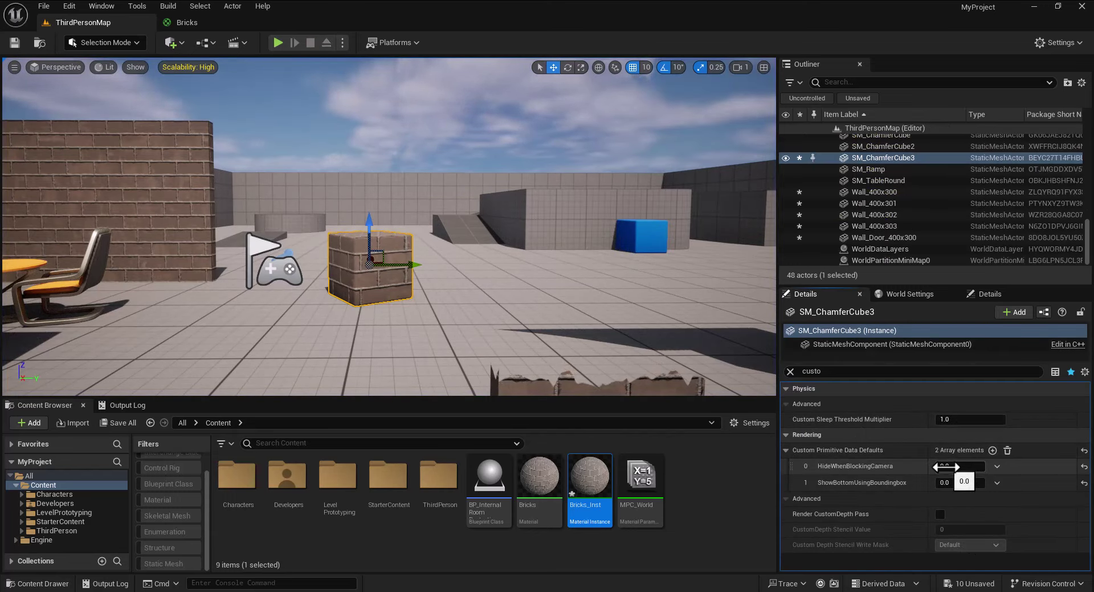
text(1)
click(352, 312)
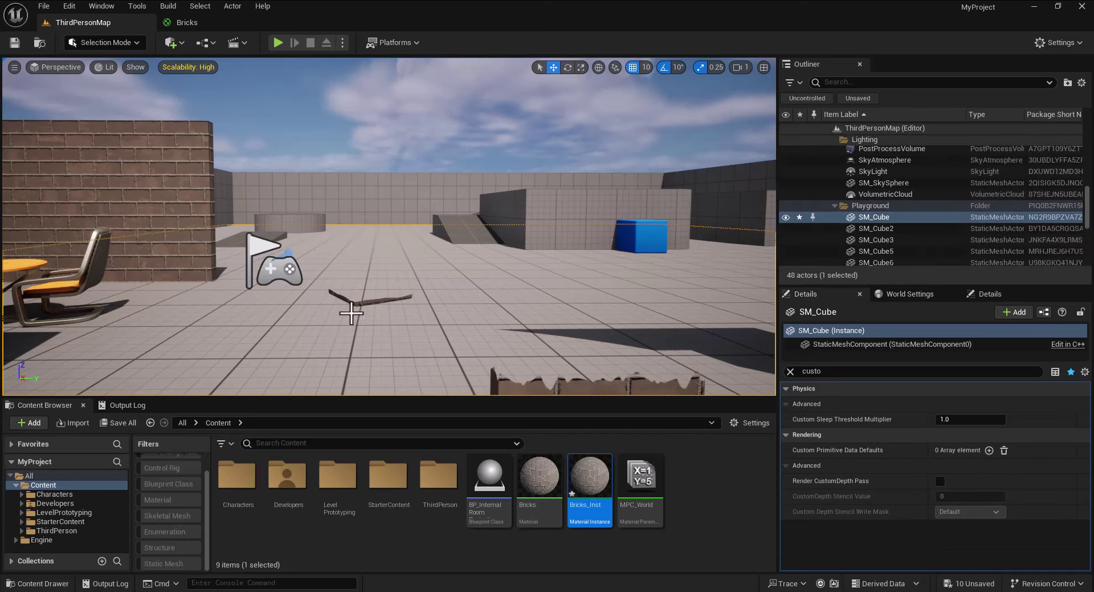
- Play the level and run the character around the brick cube and walls to check how they dissolve when blocking the camera
click(276, 43)
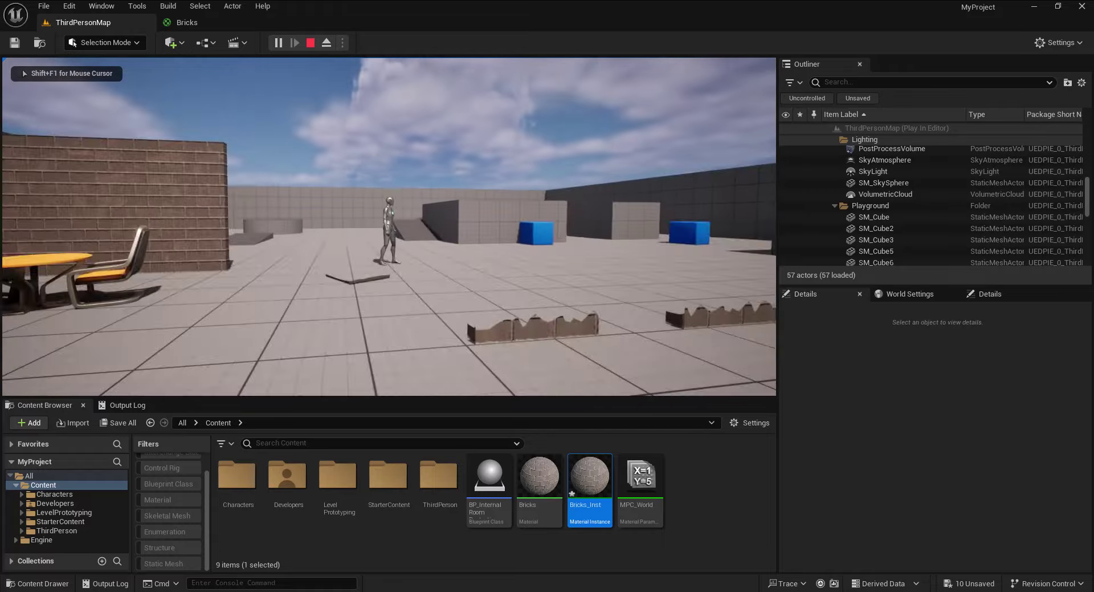
key(d)
key(a)
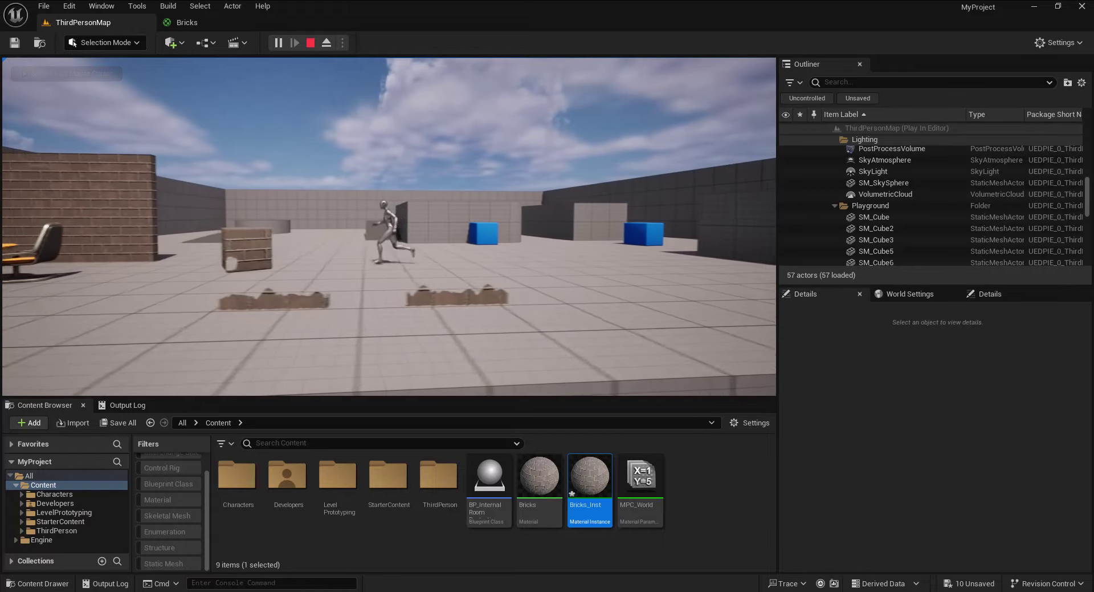
key(a)
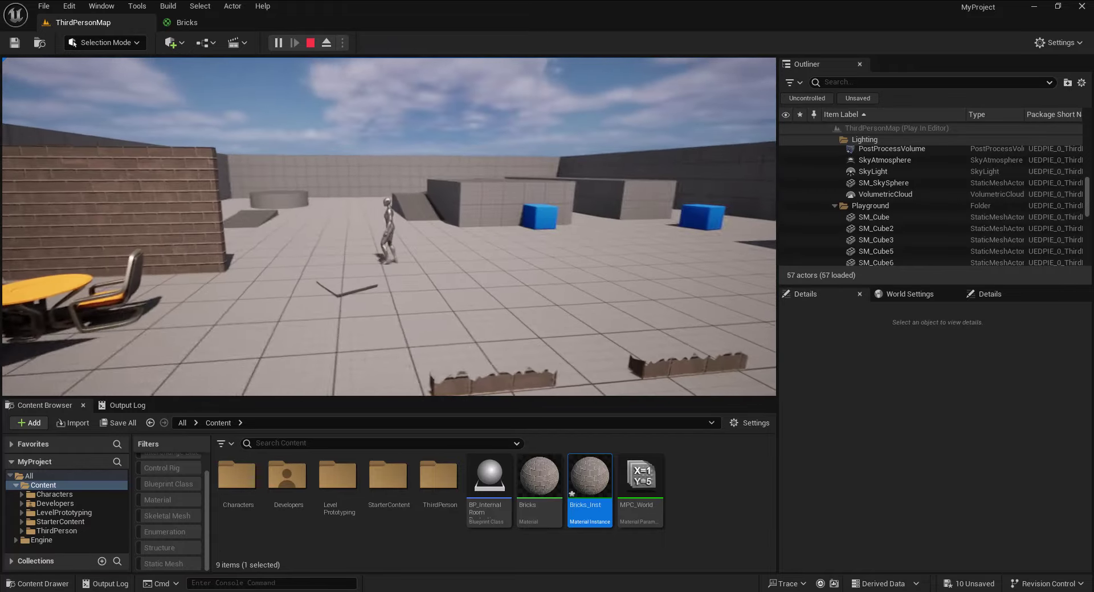
key(s)
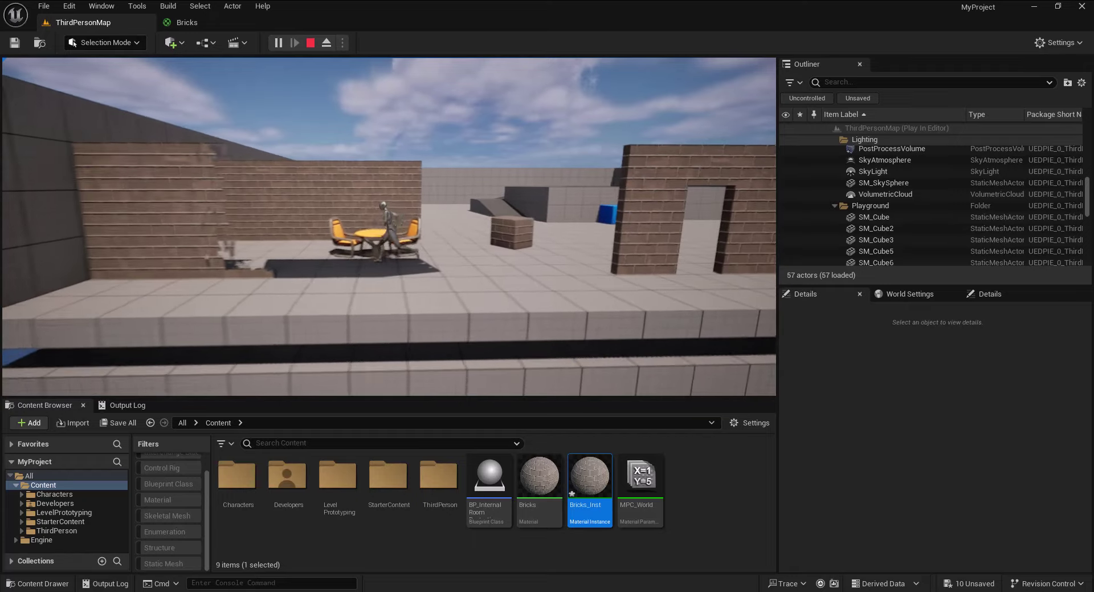
key(d)
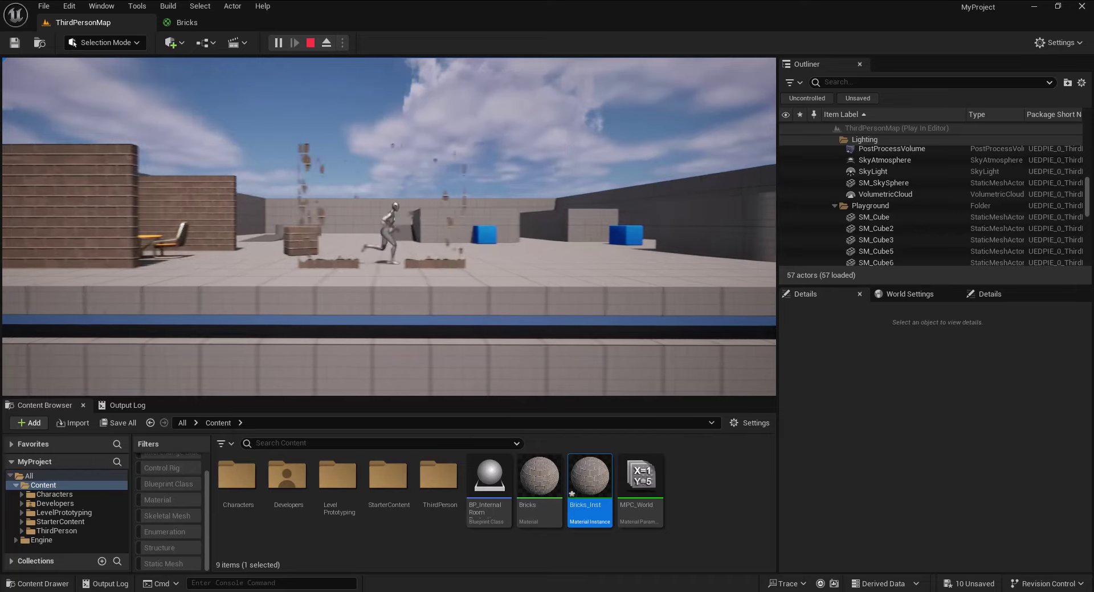
key(w)
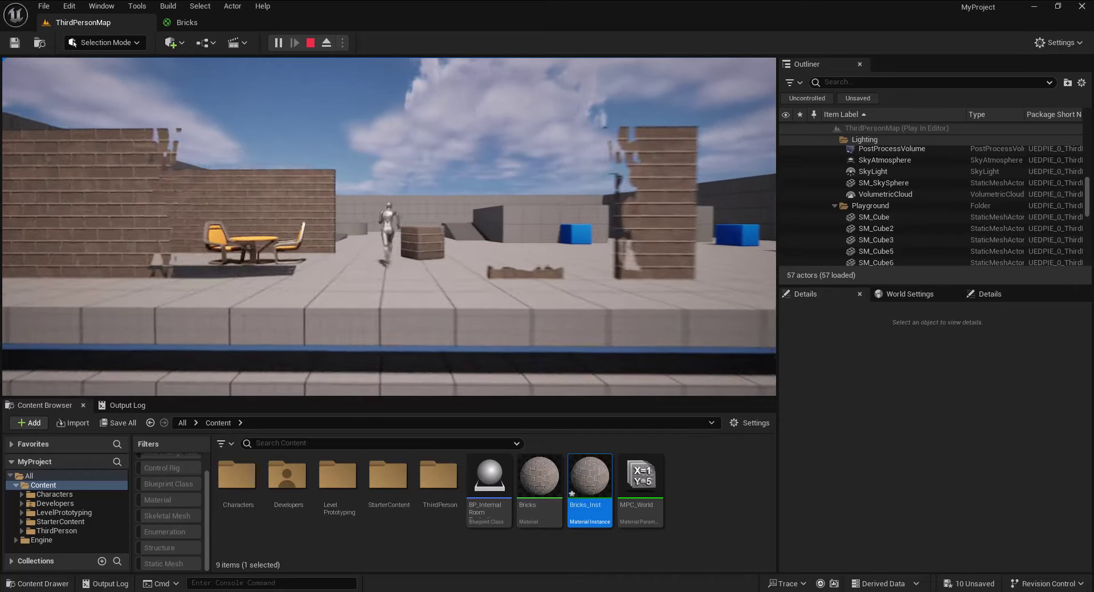
key(d)
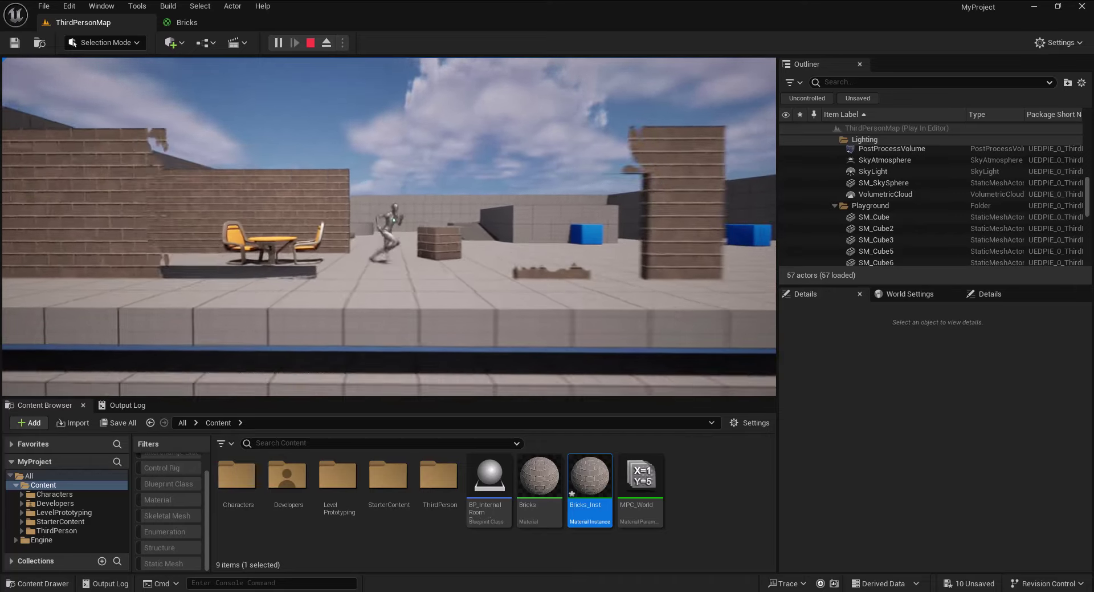
key(Escape)
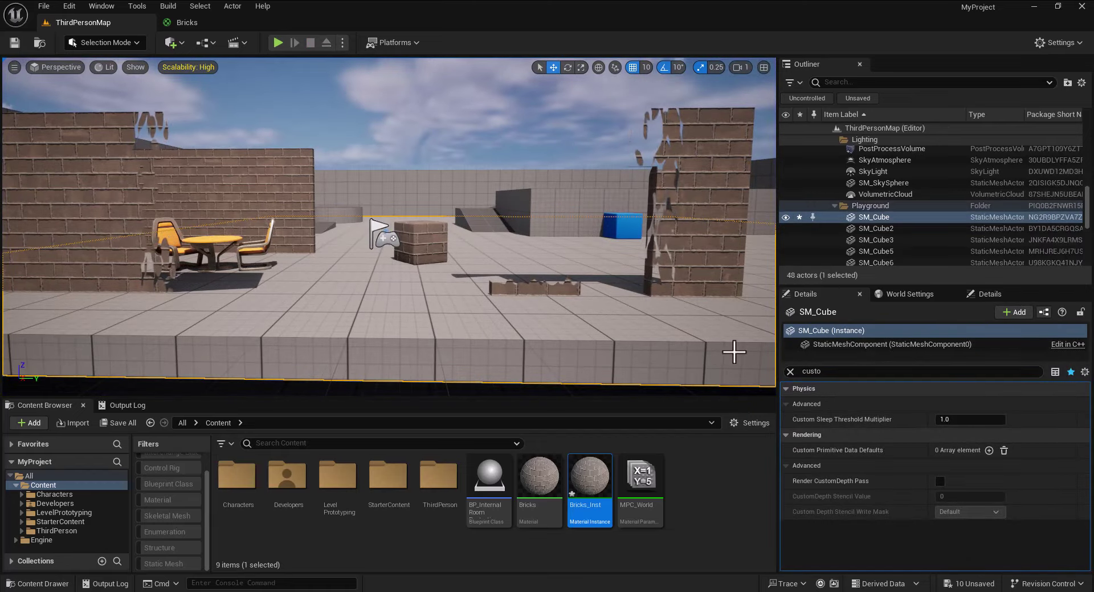
- Clear the property search filter in the details of the floor mesh SM_Cube
click(790, 371)
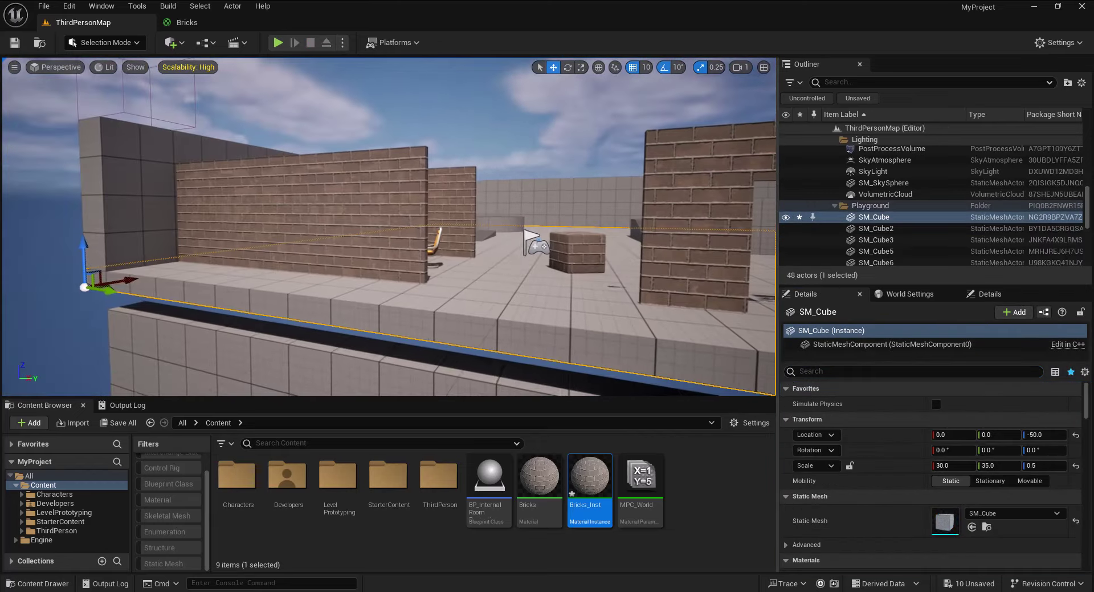
right_drag(389, 226, 450, 228)
right_drag(486, 267, 465, 237)
right_drag(354, 222, 353, 220)
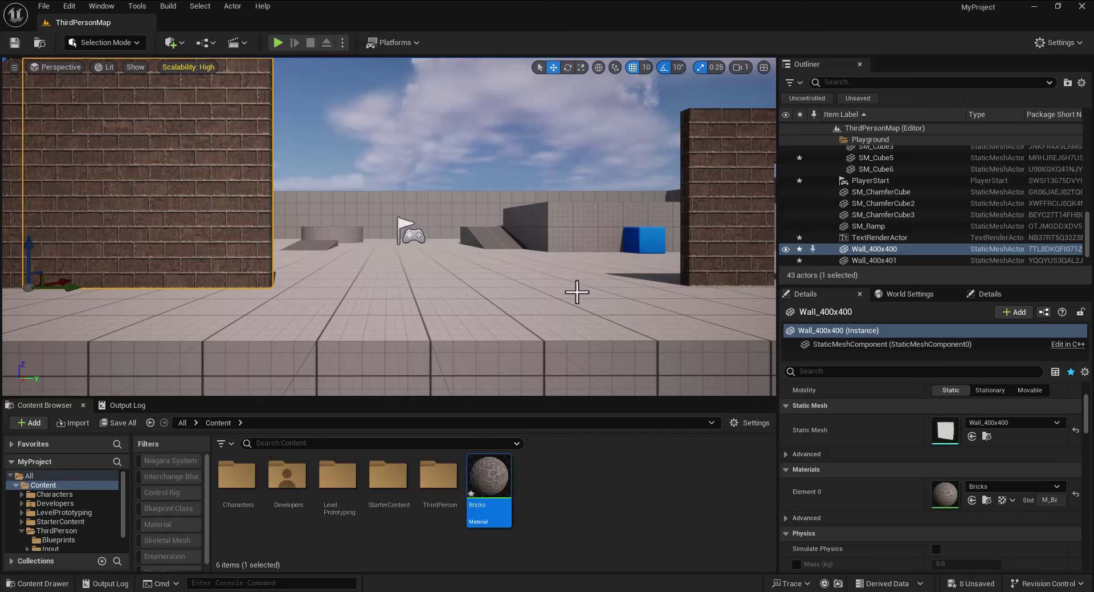
- Play the level with the plain Bricks material and run the character near the walls to check how the camera reacts
right_drag(569, 237, 586, 252)
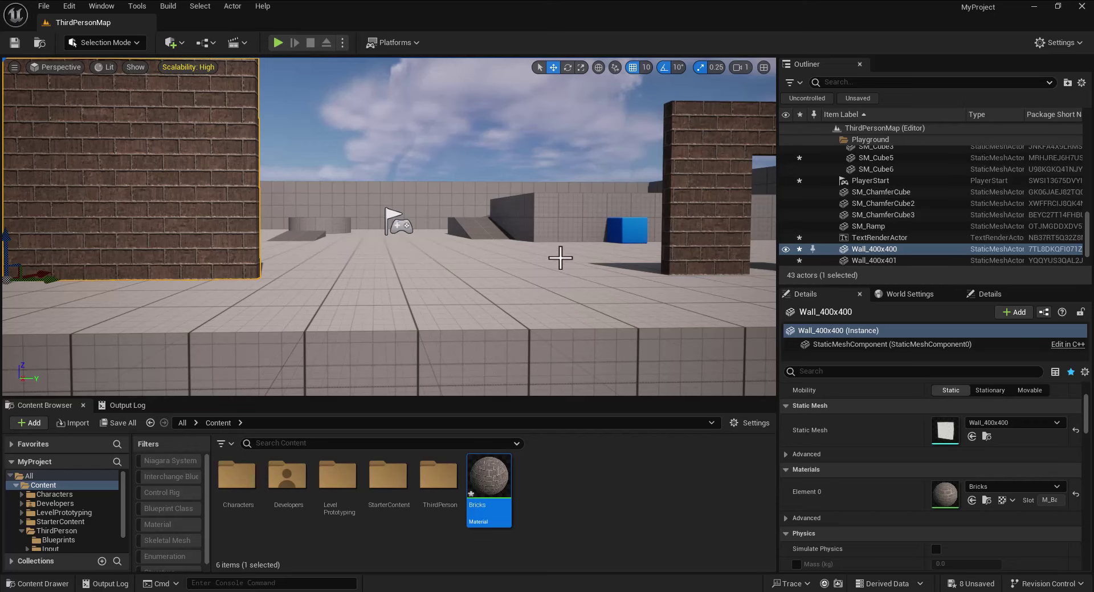
mouse_move(534, 231)
right_down()
mouse_move(519, 251)
mouse_move(519, 228)
mouse_move(524, 248)
mouse_move(539, 243)
mouse_move(528, 253)
mouse_move(519, 239)
right_up()
right_drag(508, 300, 508, 301)
click(498, 252)
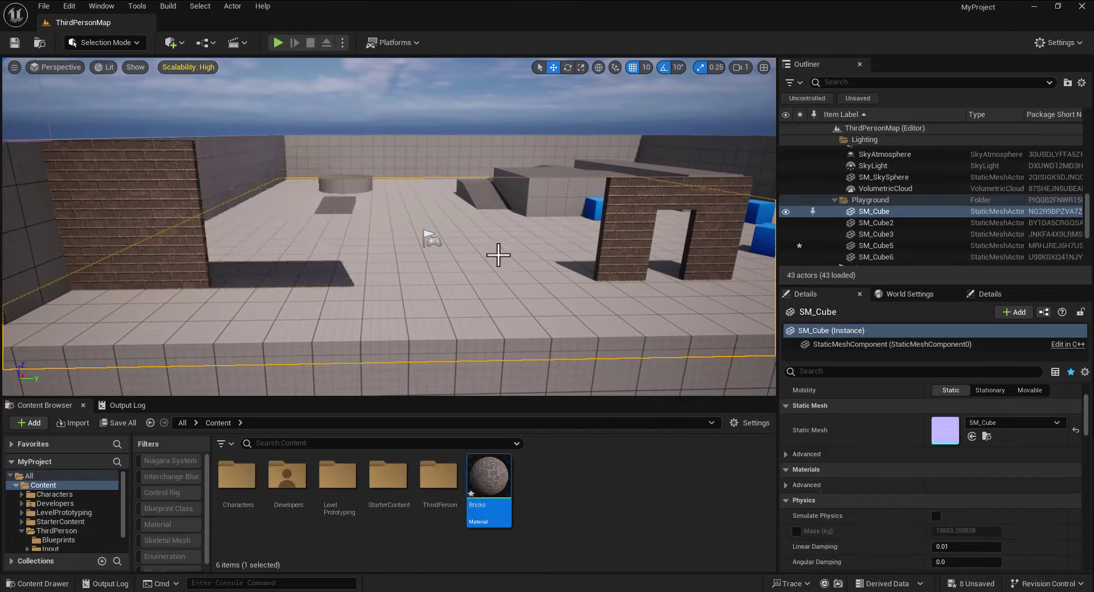
click(278, 42)
click(558, 233)
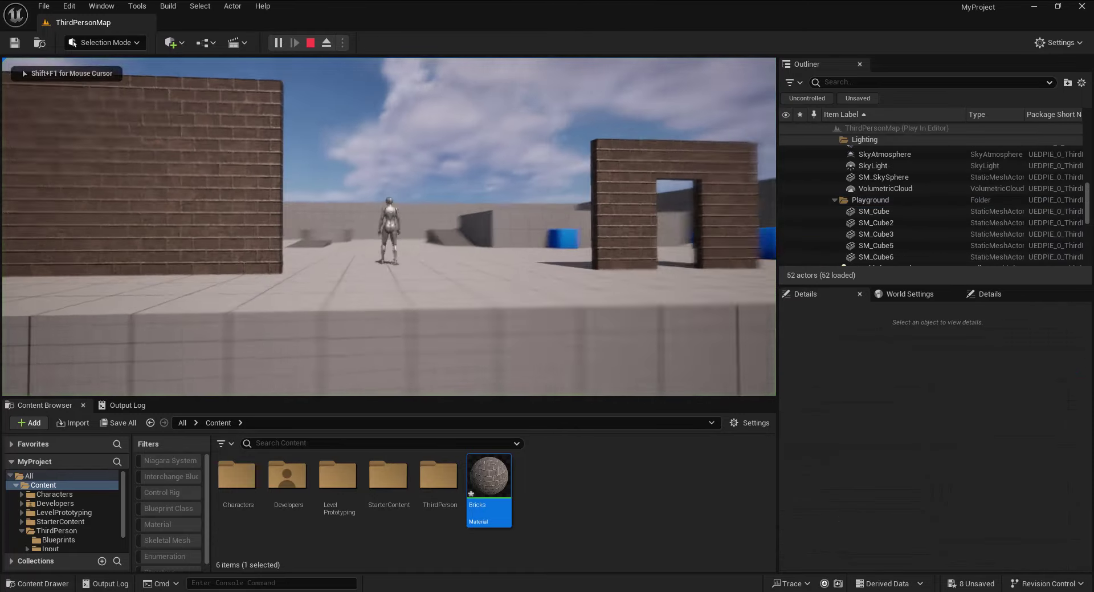
key(a)
key(d)
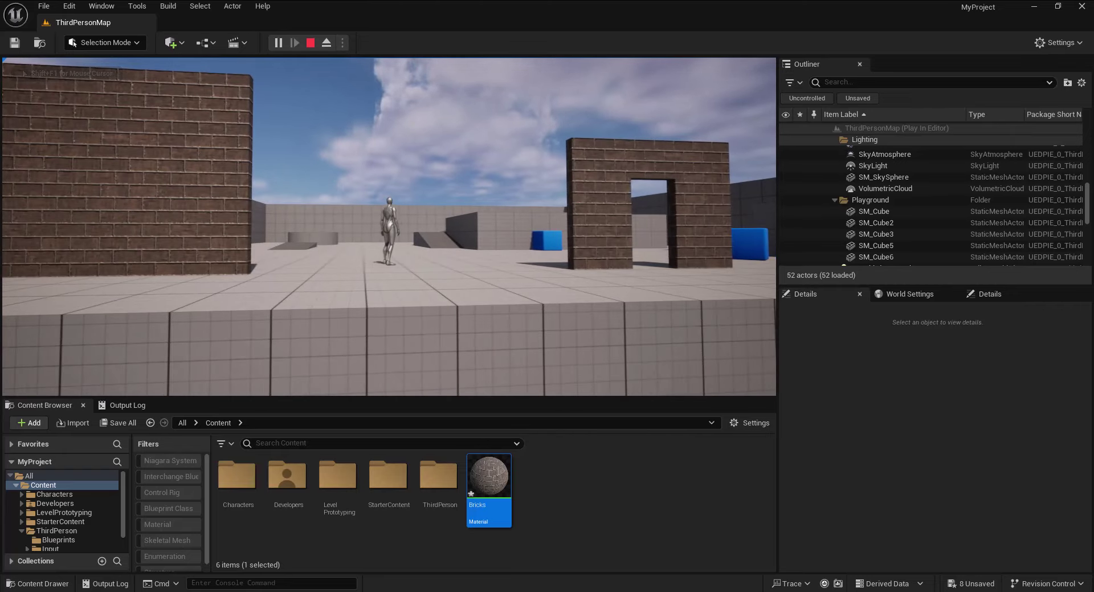
key(w)
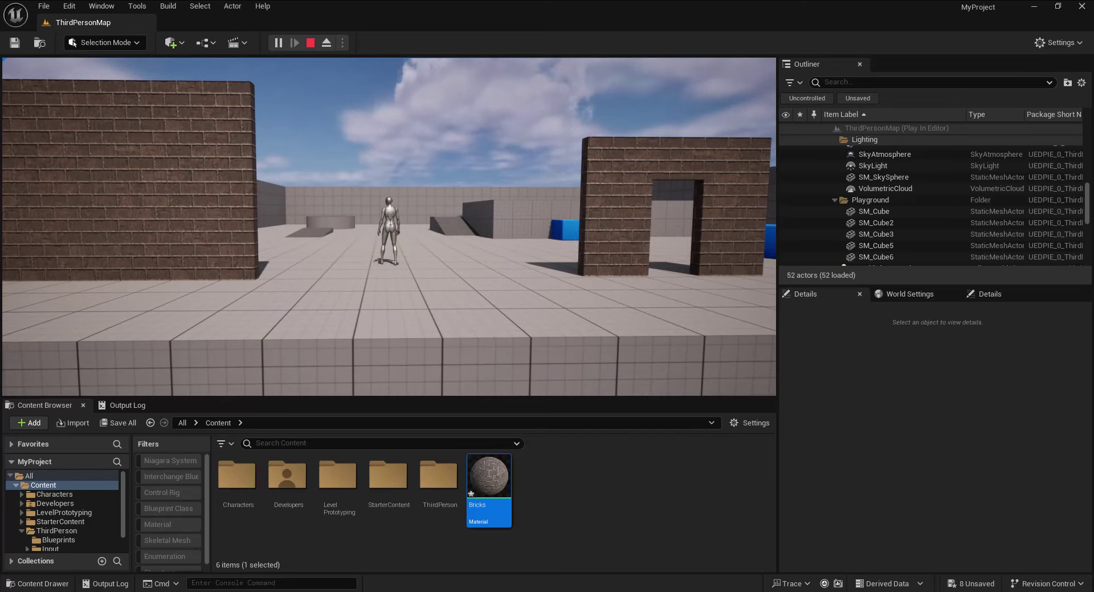
key(Escape)
click(427, 237)
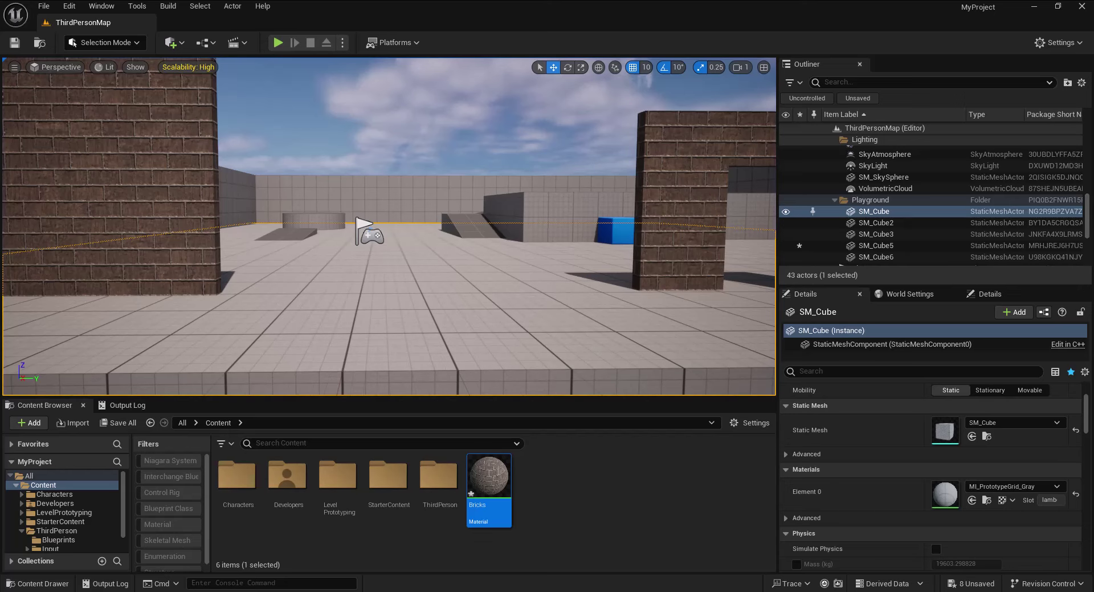
- Turn off Do Collision Test on the CameraBoom of BP_ThirdPersonCharacter, and compile and save the blueprint
drag(1093, 60, 238, 19)
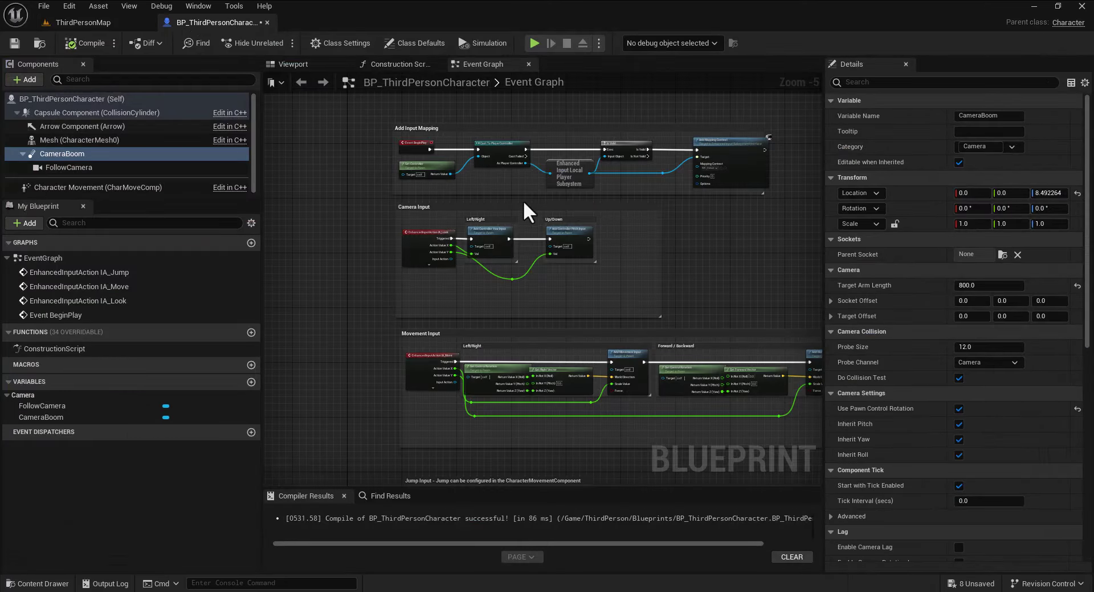
click(93, 24)
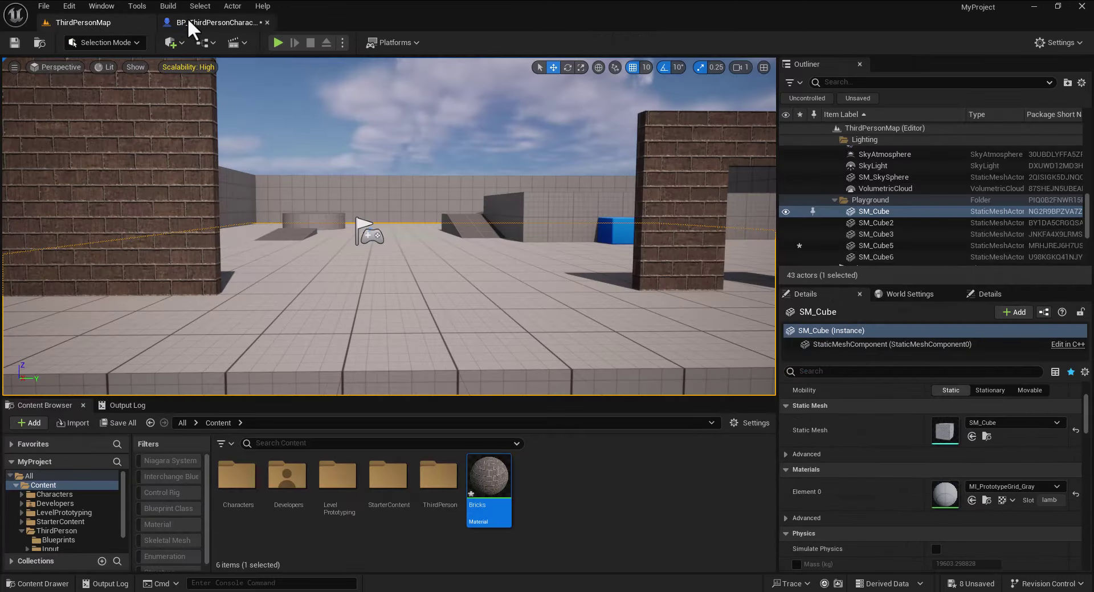
click(203, 24)
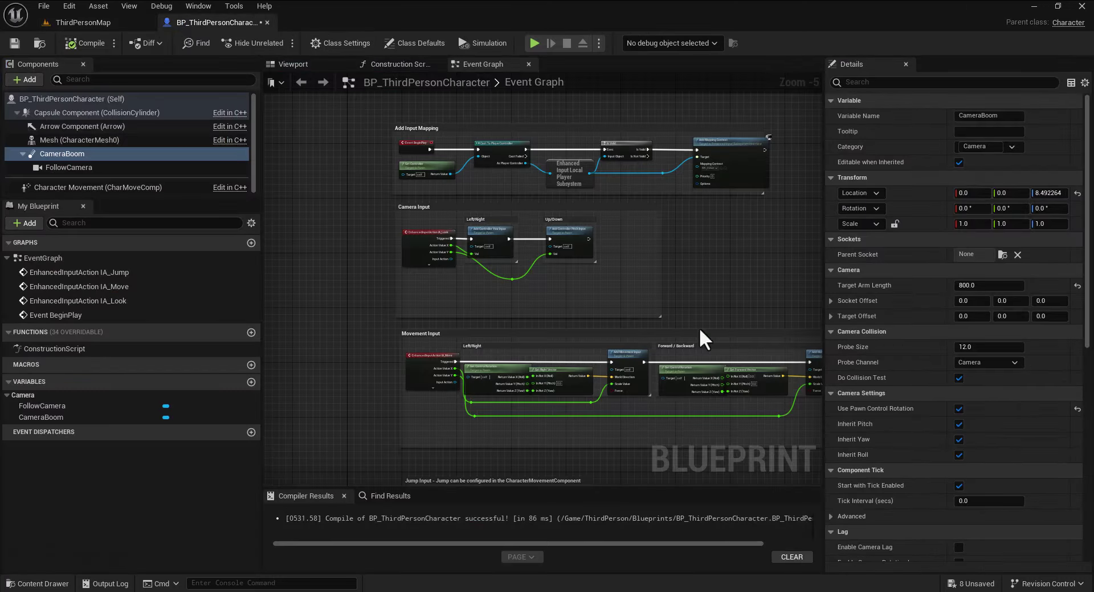
right_drag(760, 260, 686, 254)
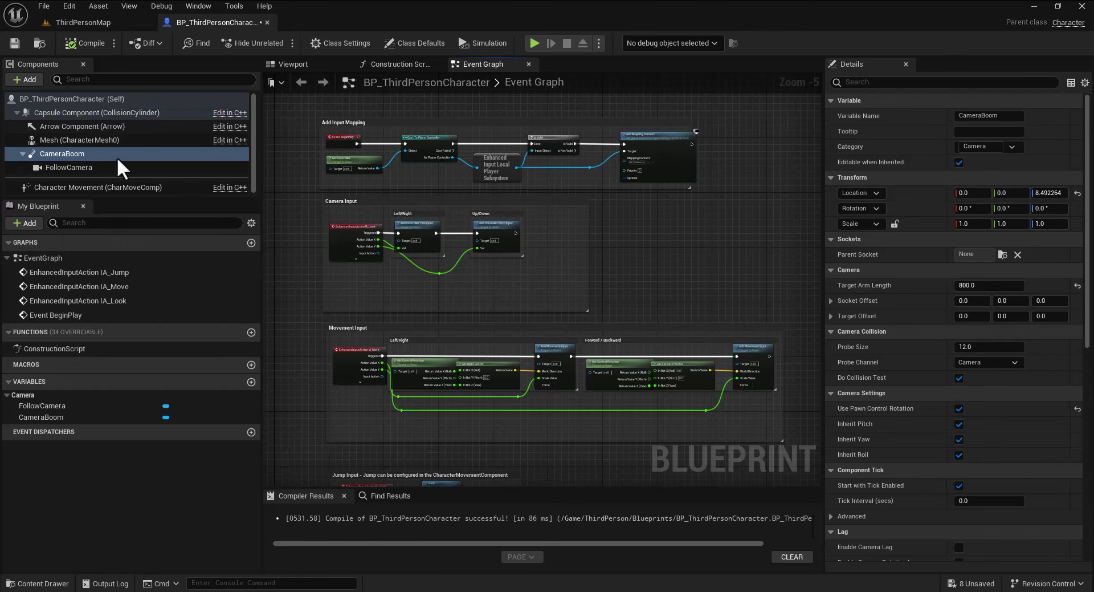
click(960, 378)
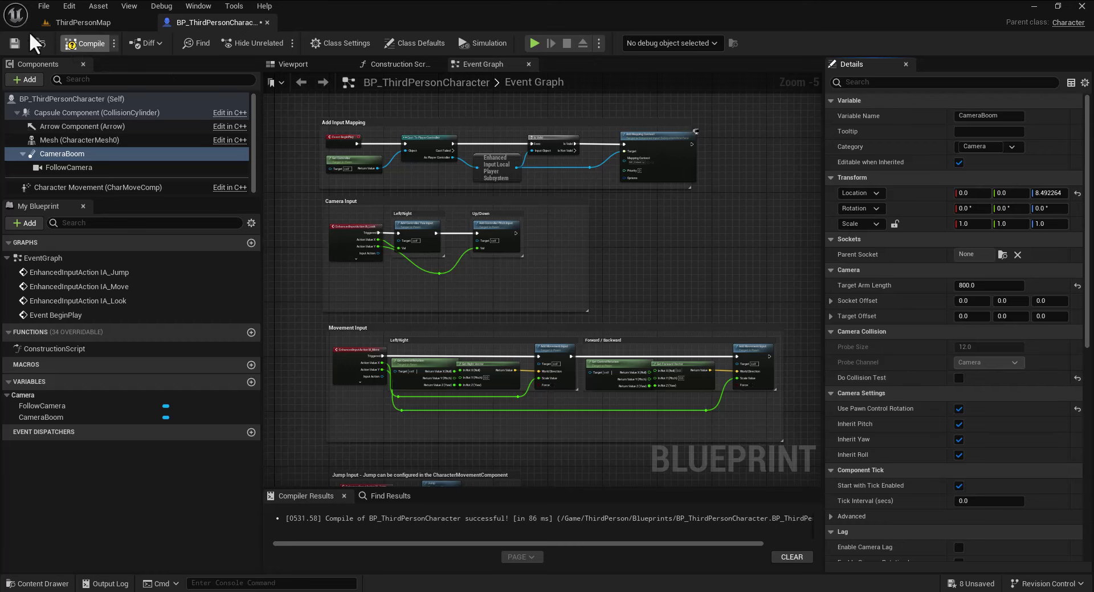
key(F7)
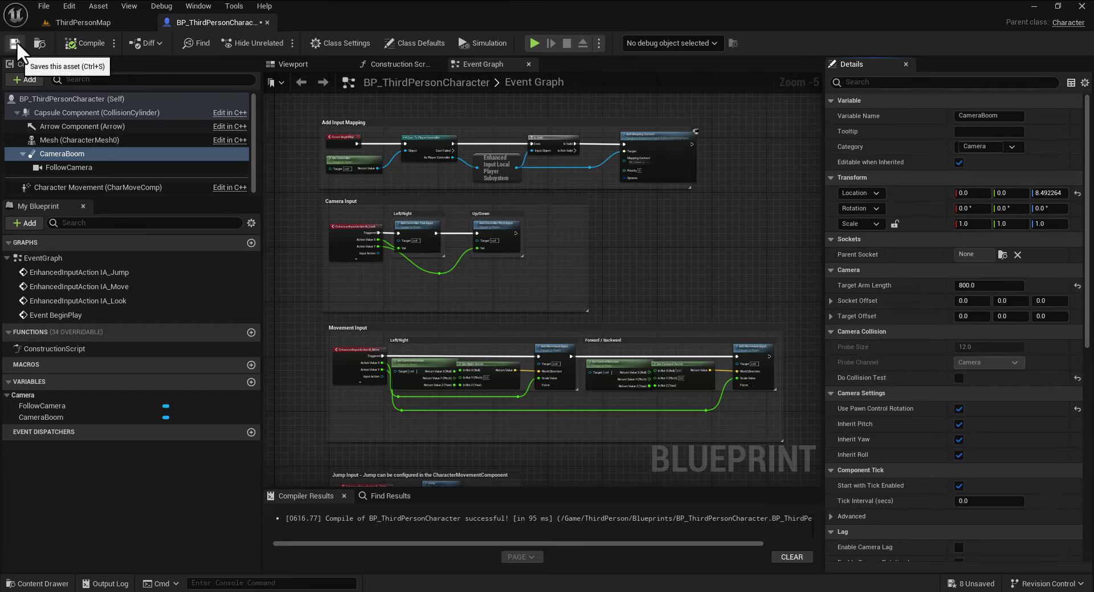
click(16, 41)
- Play ThirdPersonMap and run the character behind the brick walls to check the camera view without boom collision
click(86, 23)
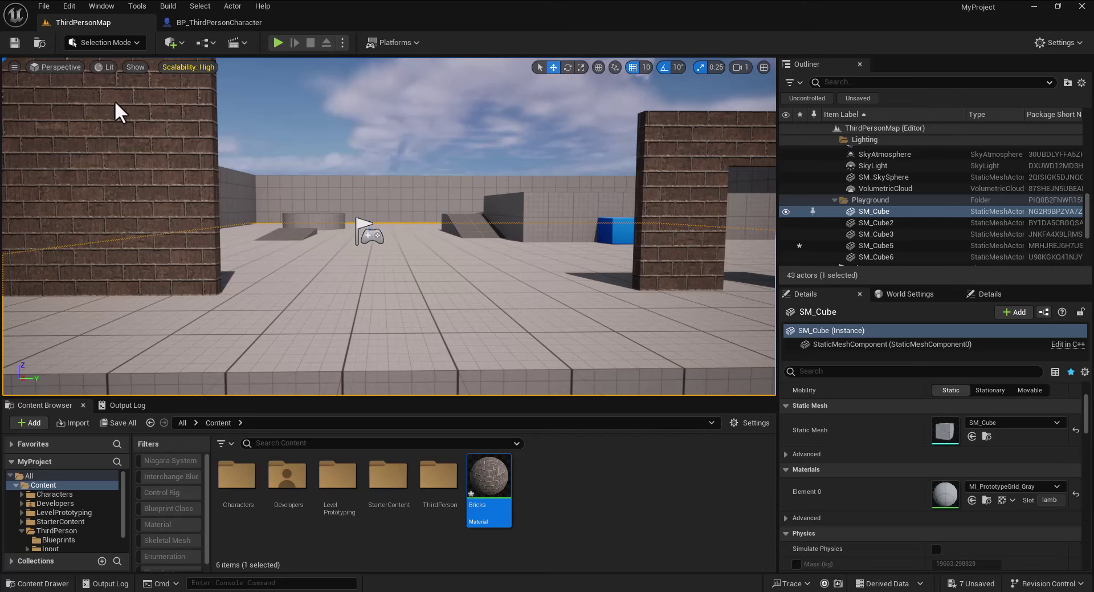
click(277, 42)
key(a)
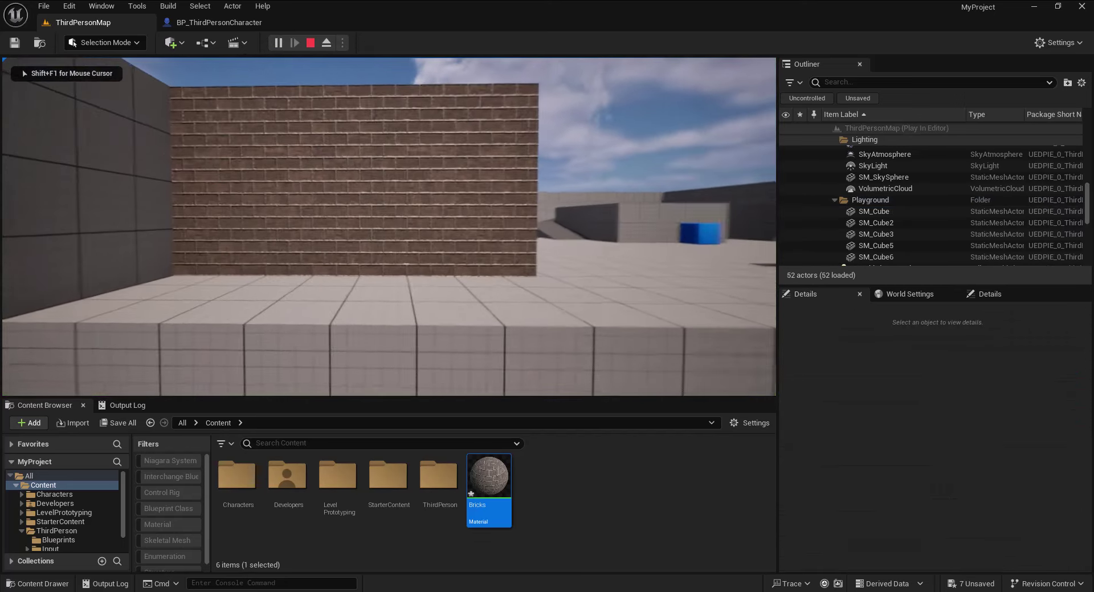
key(d)
key(a)
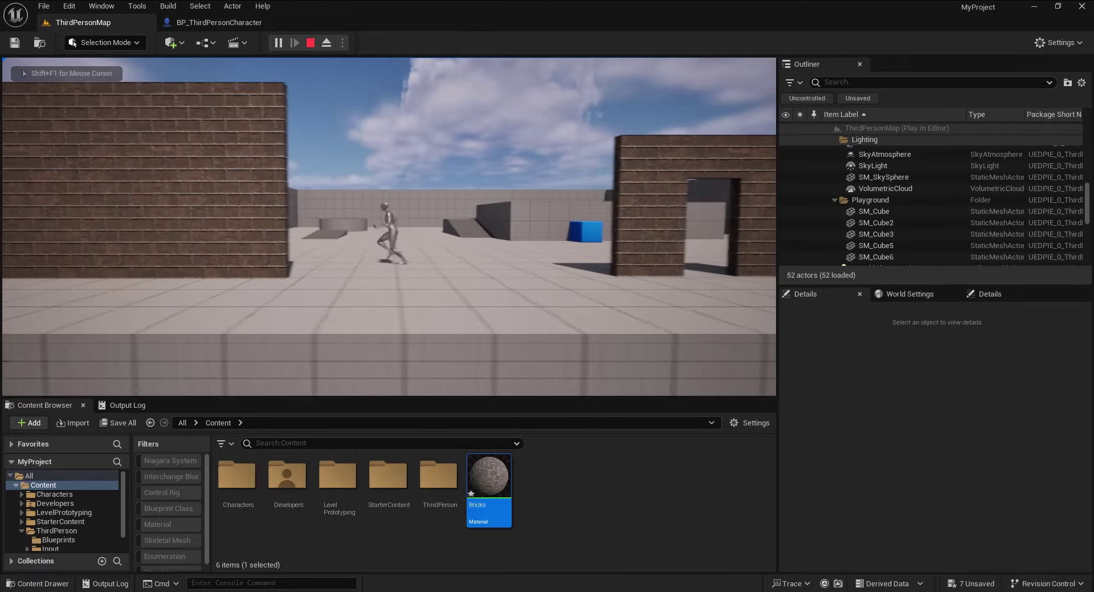
key(d)
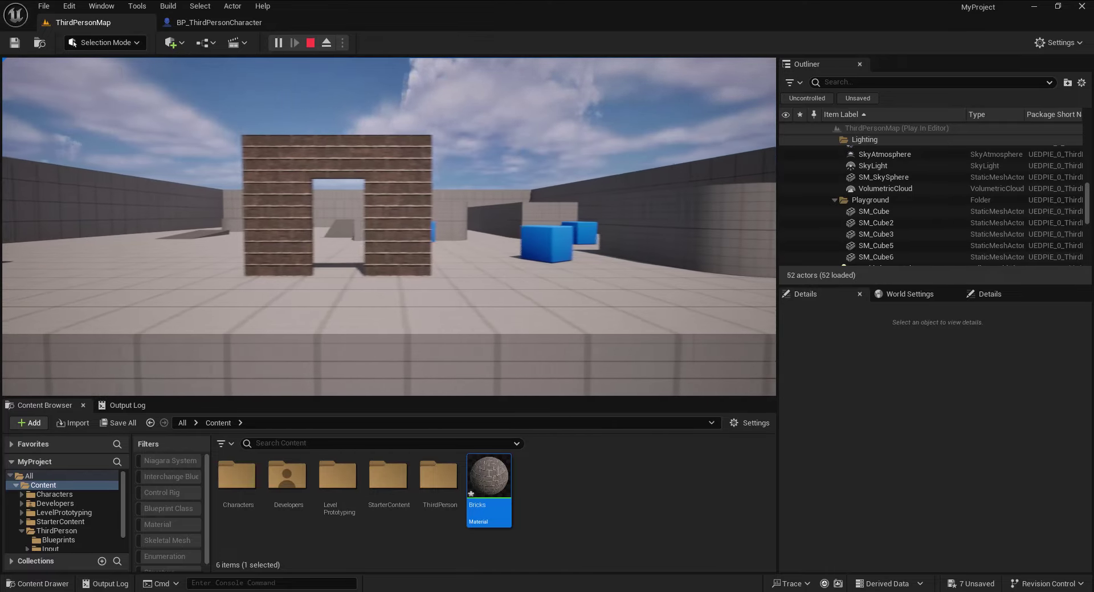
key(a)
key(w)
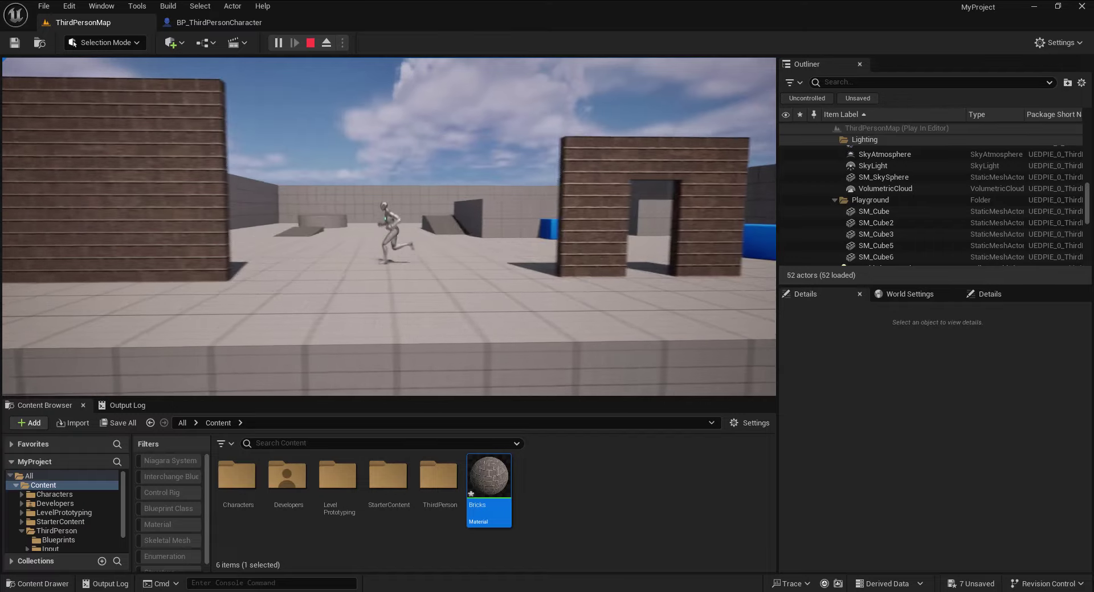
key(d)
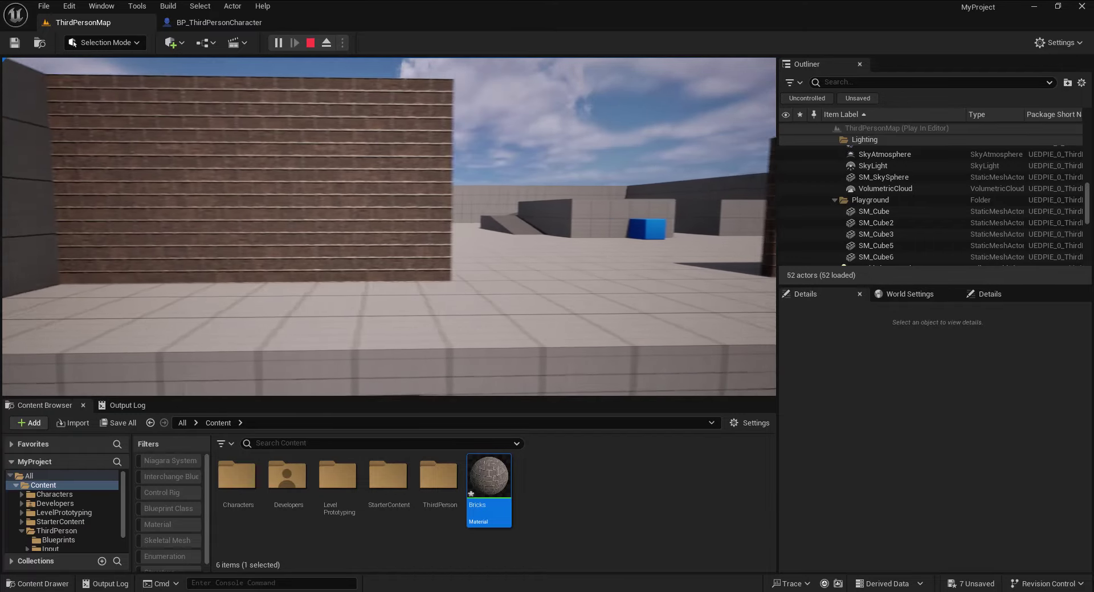
key(Escape)
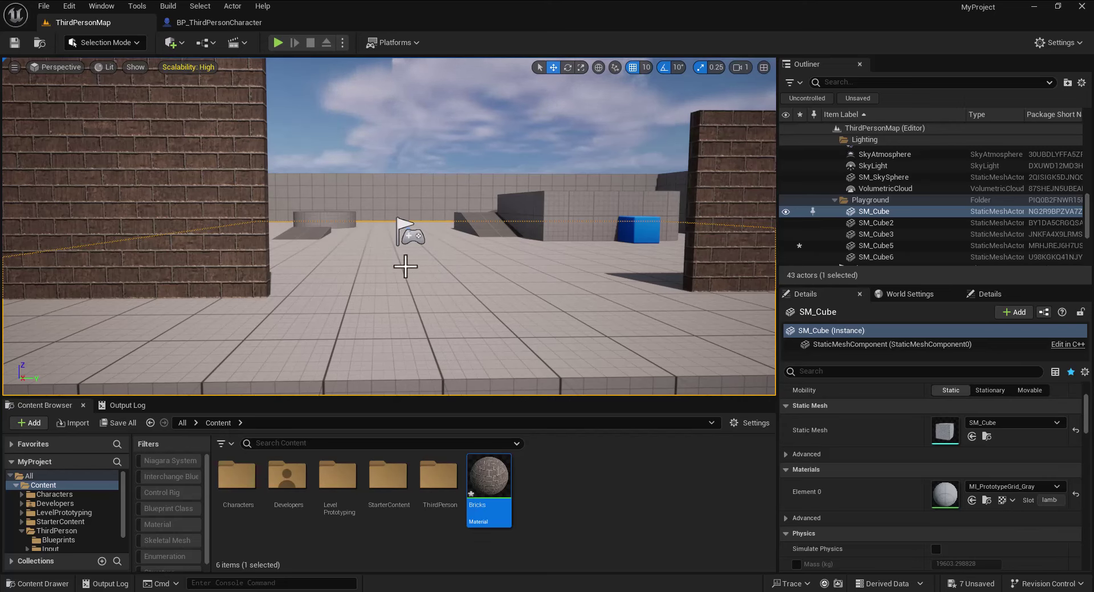
- Duplicate the two adjoining brick walls, Wall_400x400 and its neighbour, and offset the copies along X to form a second parallel wall
key(s)
right_drag(405, 266, 388, 264)
key(a)
key(e)
key(d)
key(q)
key(e)
key(d)
key(e)
click(435, 220)
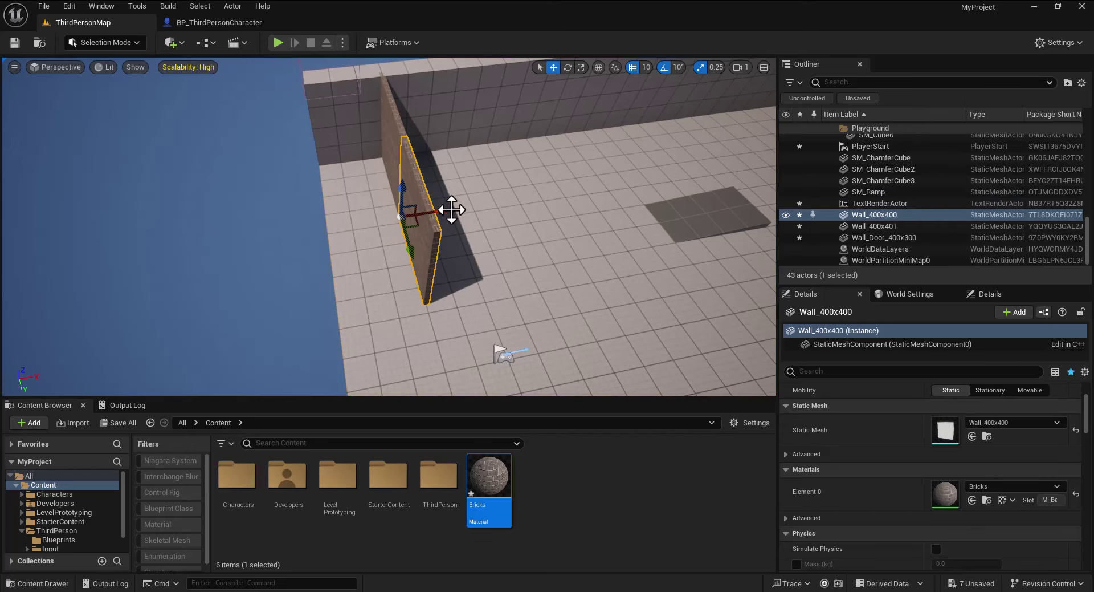
alt+drag(451, 209, 552, 208)
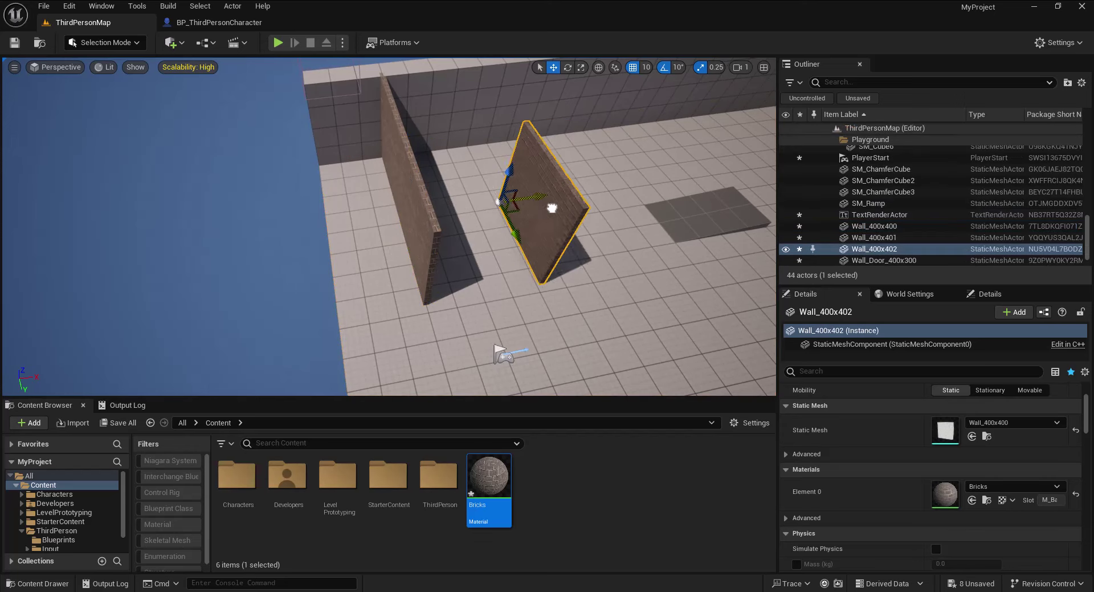
click(411, 135)
alt+drag(422, 146, 520, 143)
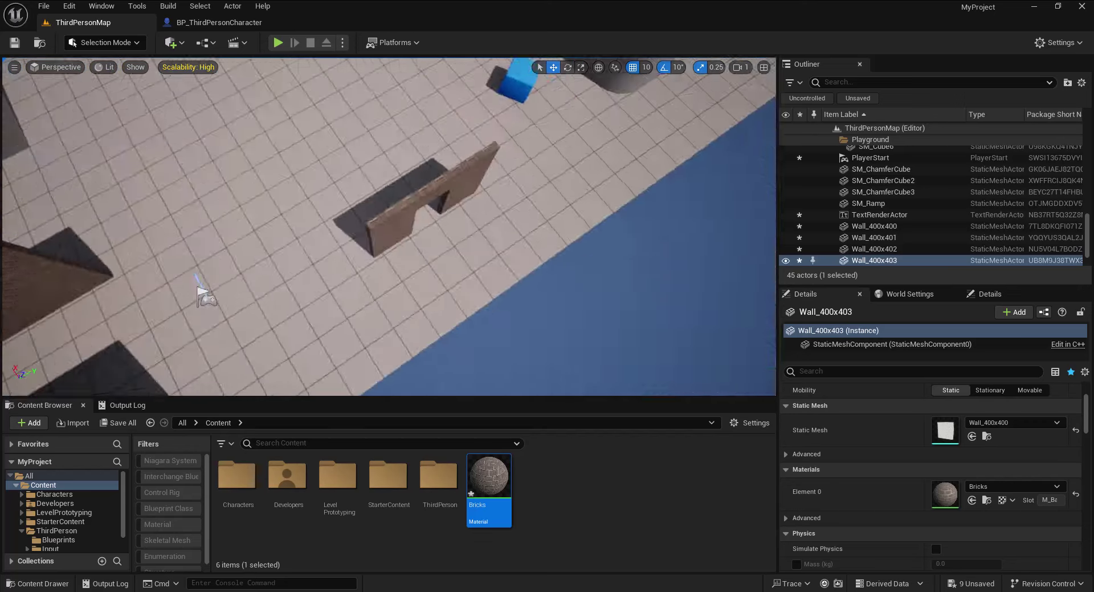
- Find the SM_Chair mesh in the project content, place it on the floor between the brick walls and rotate it about 120 degrees horizontally
right_drag(389, 226, 312, 146)
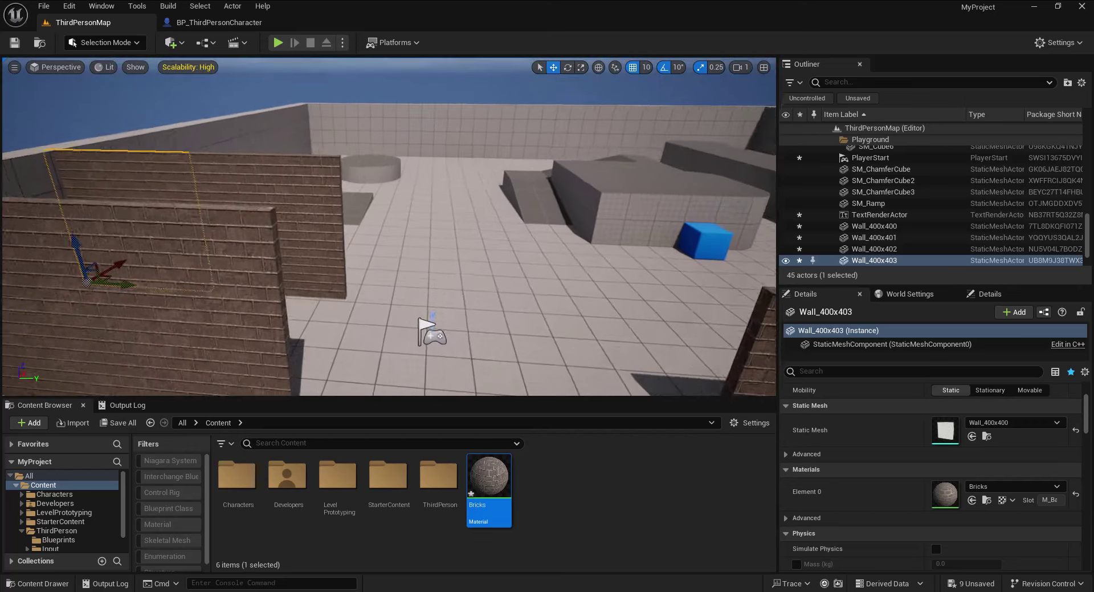
mouse_move(218, 282)
right_down()
mouse_move(166, 305)
mouse_move(114, 293)
mouse_move(108, 325)
mouse_move(100, 311)
mouse_move(218, 282)
right_up()
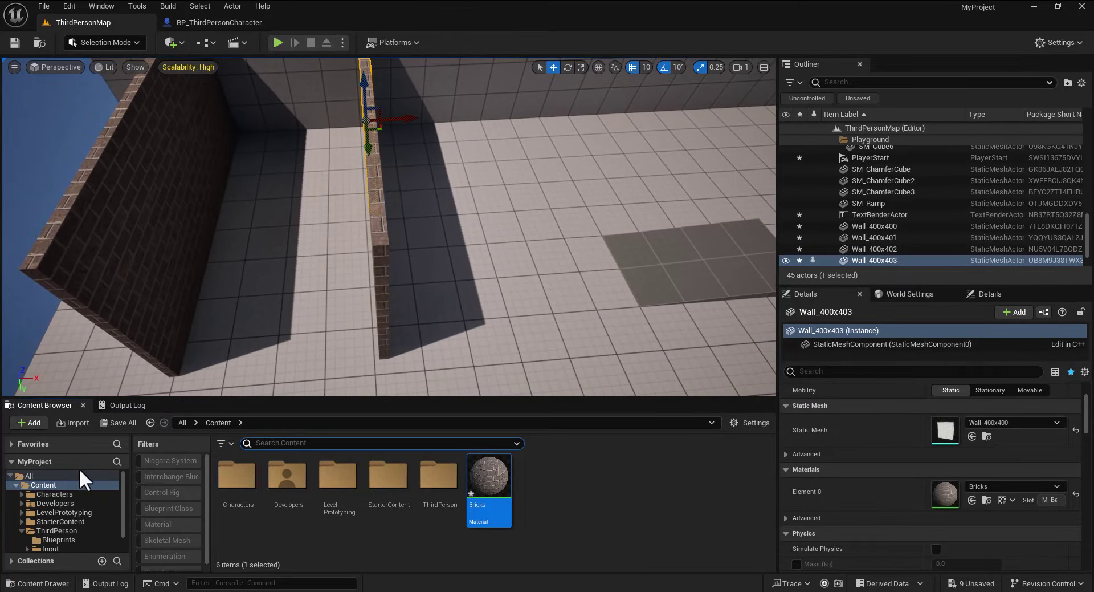
click(265, 443)
text(chair)
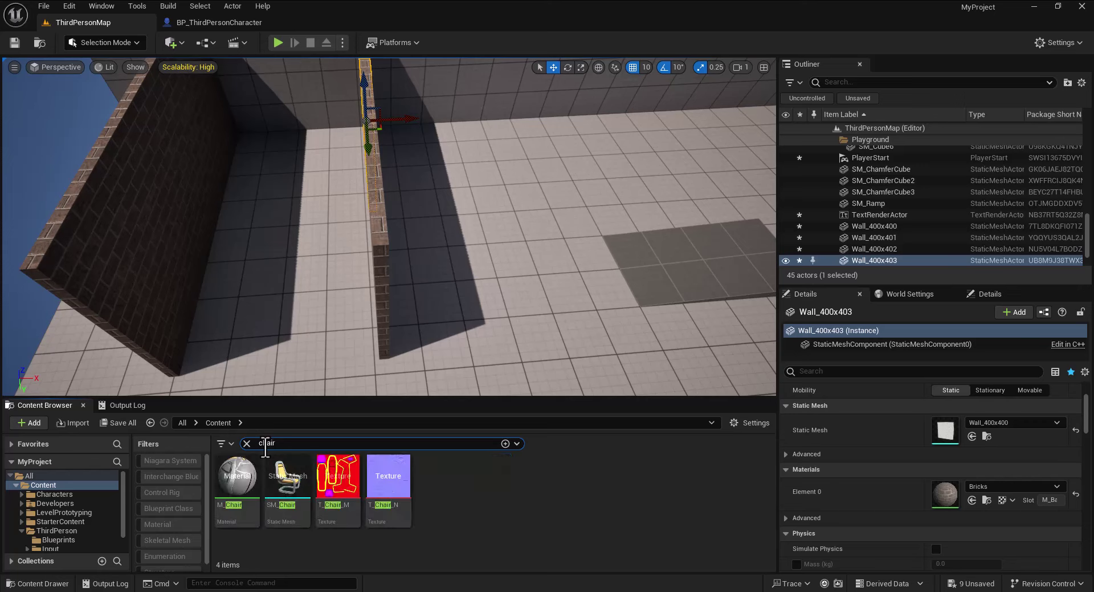
drag(286, 456, 371, 196)
key(e)
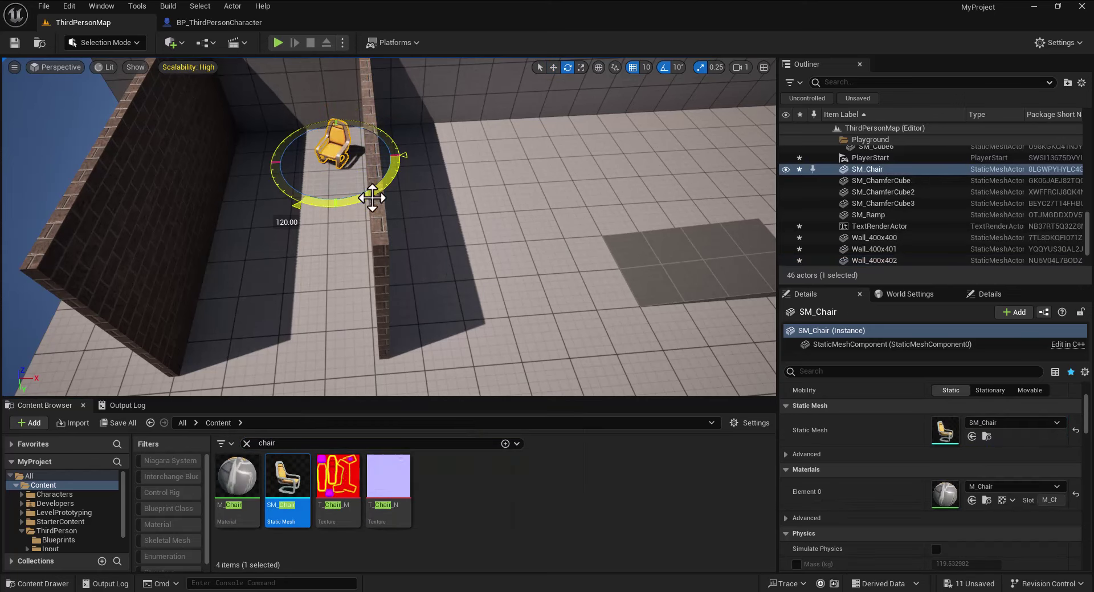
- Find the SM_TableRound mesh in the project content and place it on the floor near the chair between the brick walls
drag(302, 443, 159, 440)
text(table)
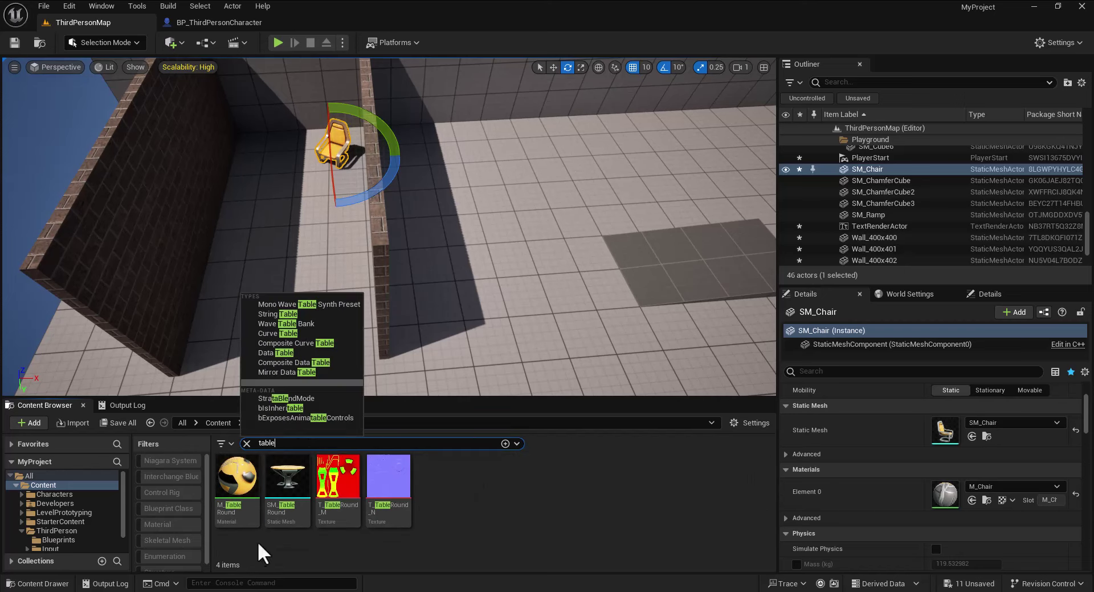
drag(292, 483, 331, 202)
right_drag(365, 228, 485, 191)
key(s)
key(s)
right_drag(467, 309, 467, 338)
- Open the Bricks material in a docked editor, narrow its preview area and look over the 3d world offset node group
click(485, 490)
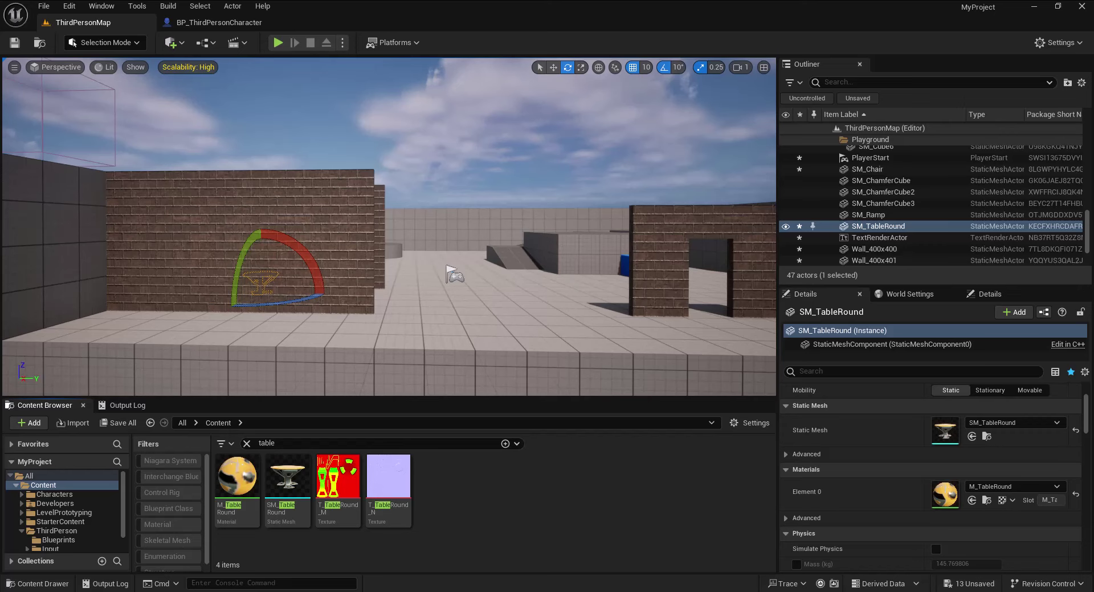
drag(601, 179, 341, 24)
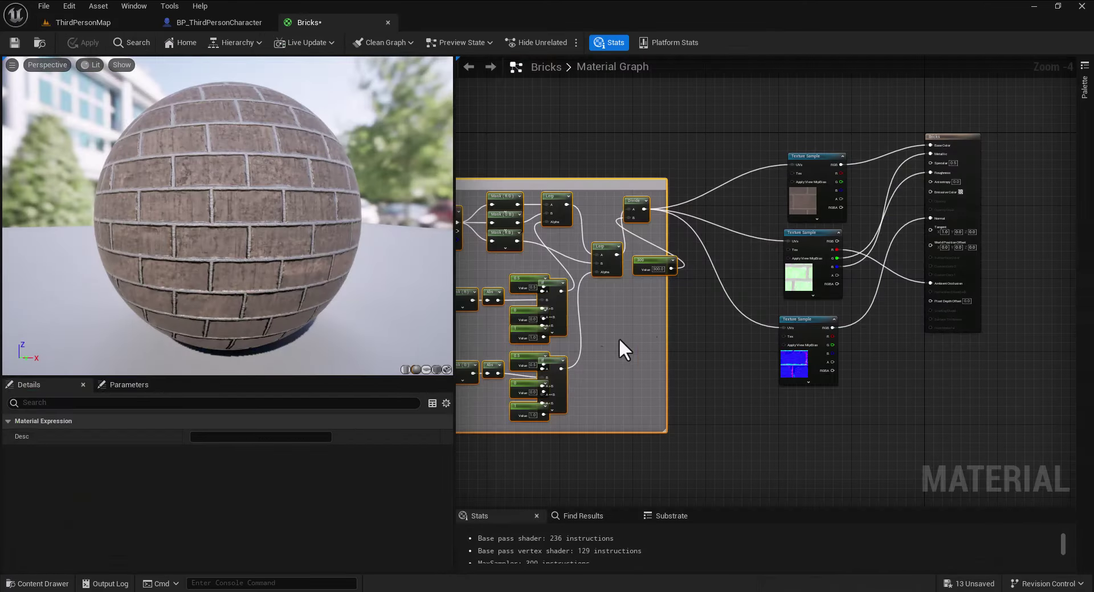
right_drag(704, 353, 760, 327)
scroll(805, 361, down, 1)
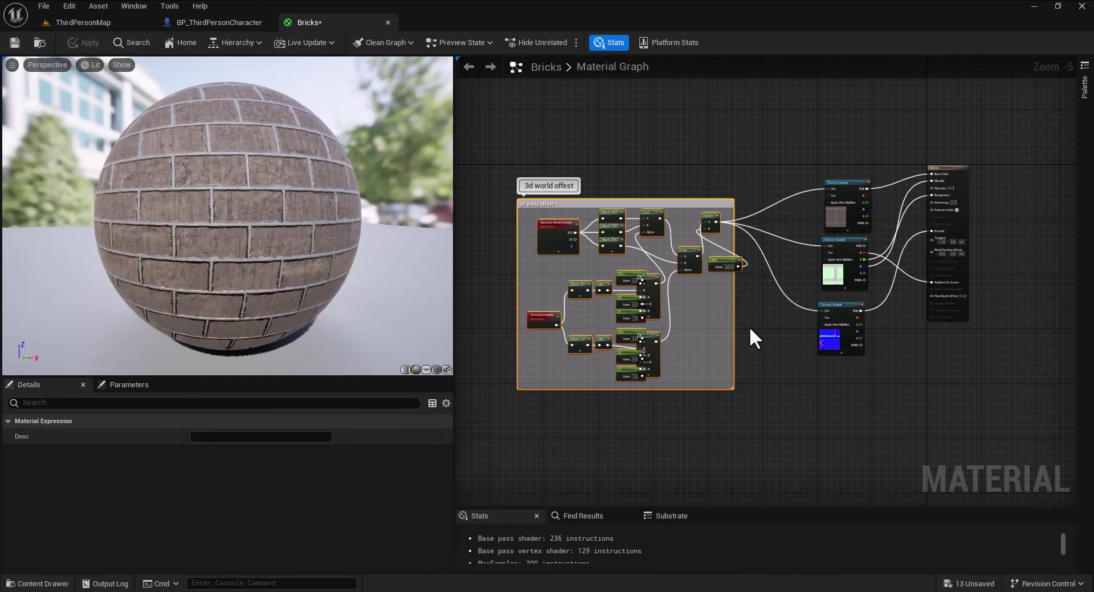
scroll(750, 328, up, 1)
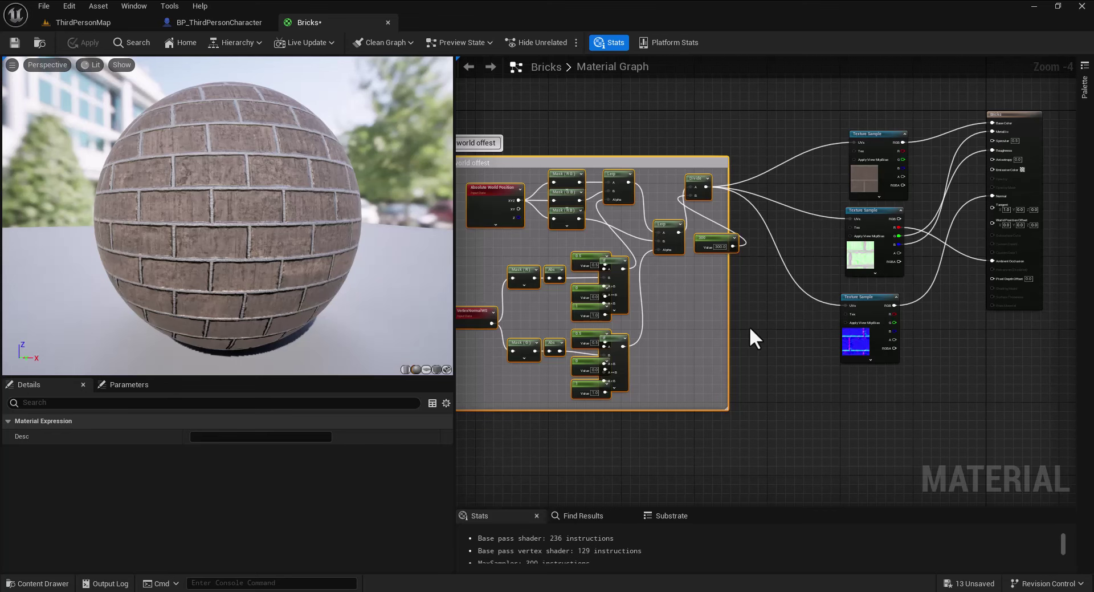
drag(454, 244, 377, 243)
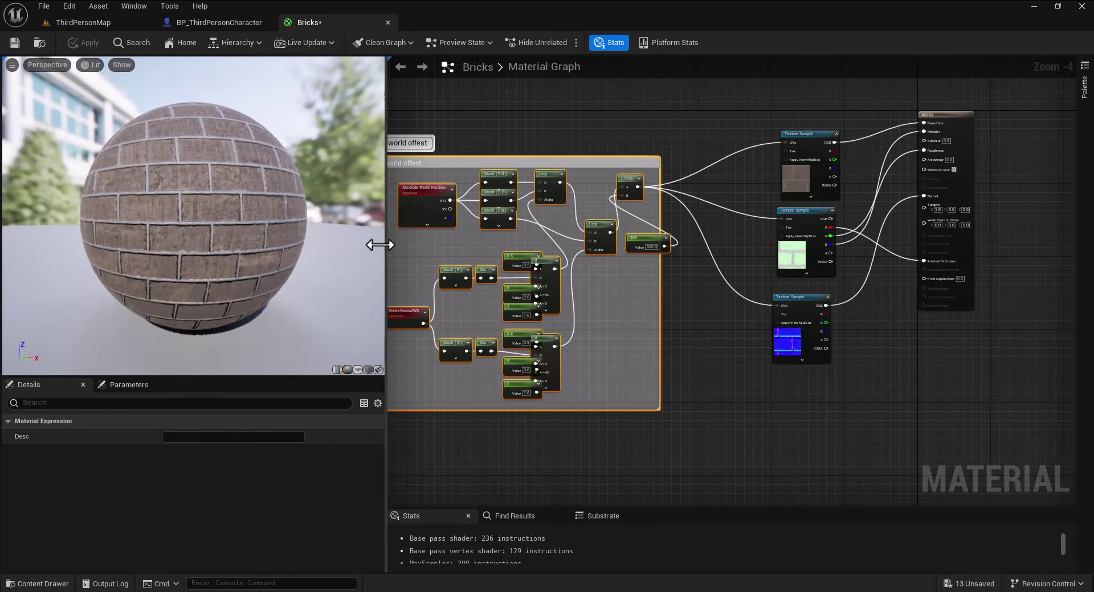
right_drag(758, 328, 790, 350)
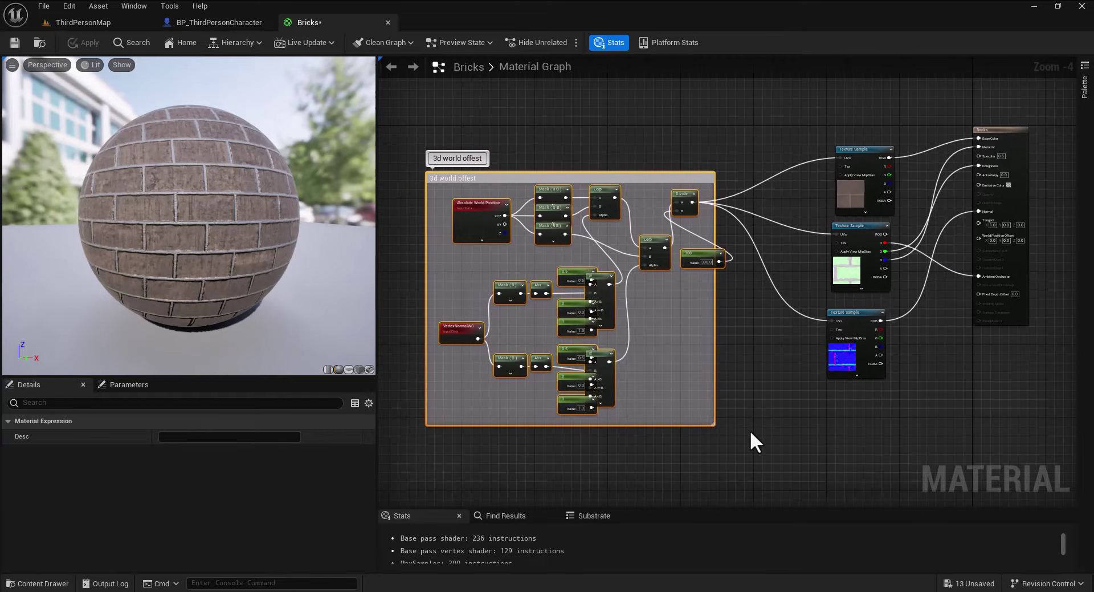
right_drag(751, 433, 739, 441)
- Display ThirdPersonMap in the Shader Complexity optimization view mode to check the cost of the opaque brick walls
click(85, 22)
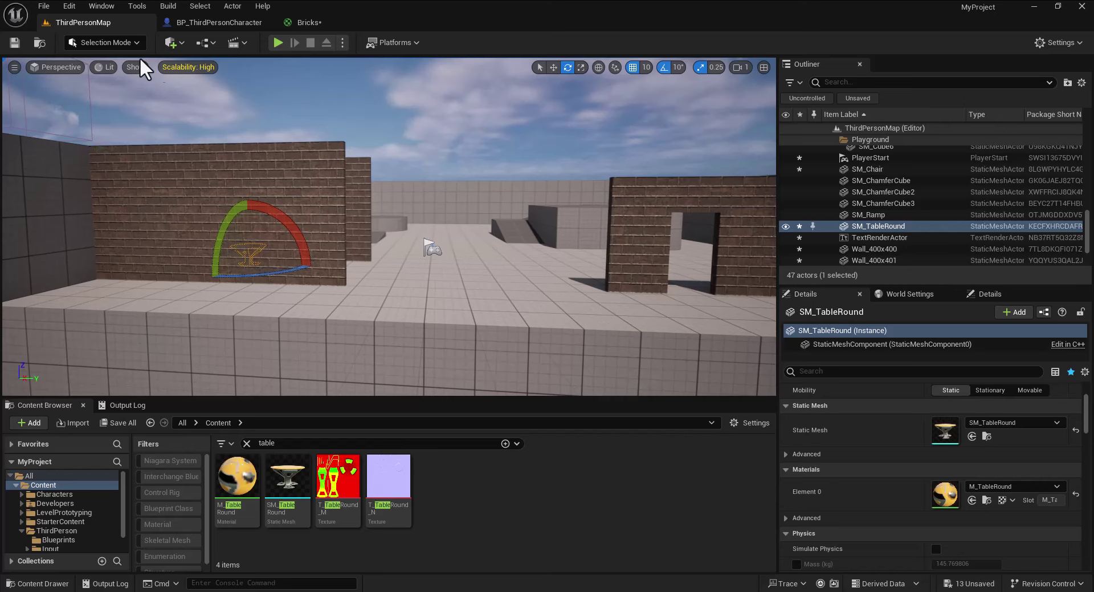
click(108, 67)
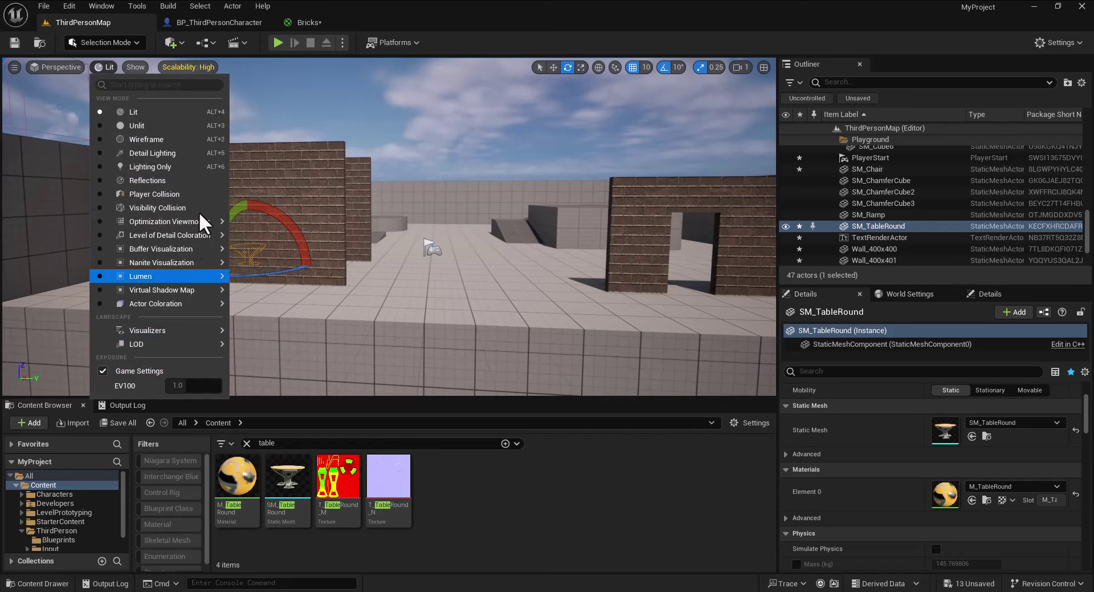
mouse_move(187, 250)
mouse_move(197, 225)
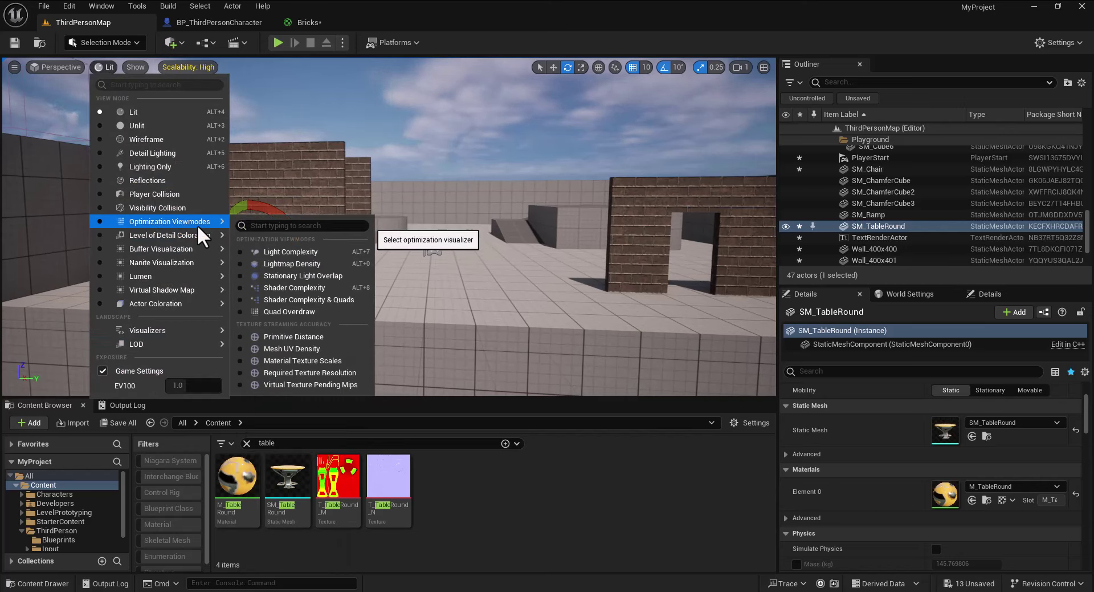
click(309, 288)
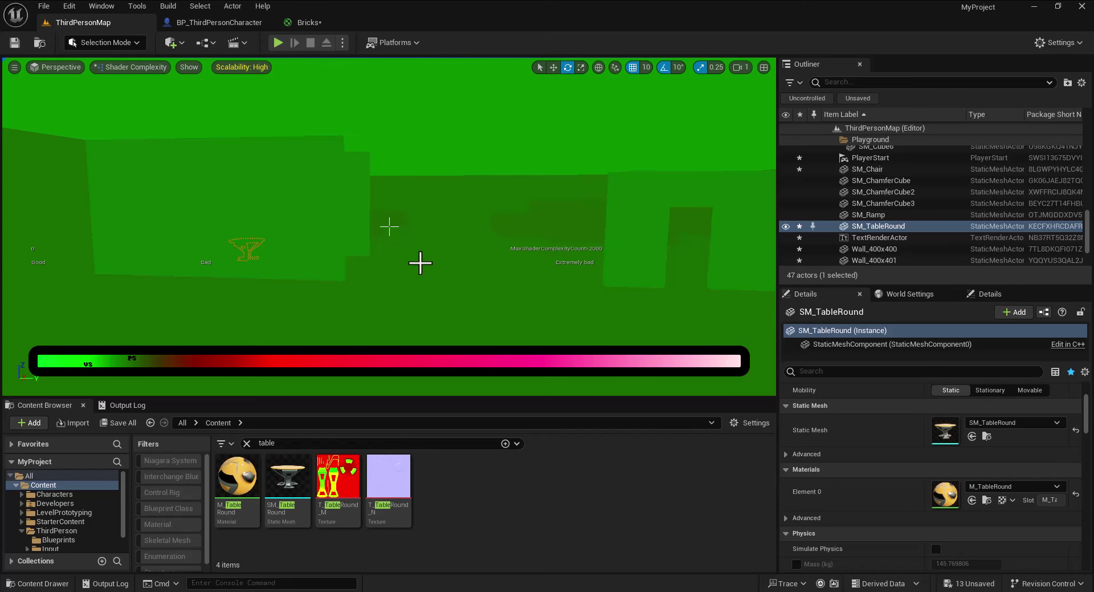
- Set the Bricks material's Blend Mode to Translucent, and apply and save the material
click(313, 22)
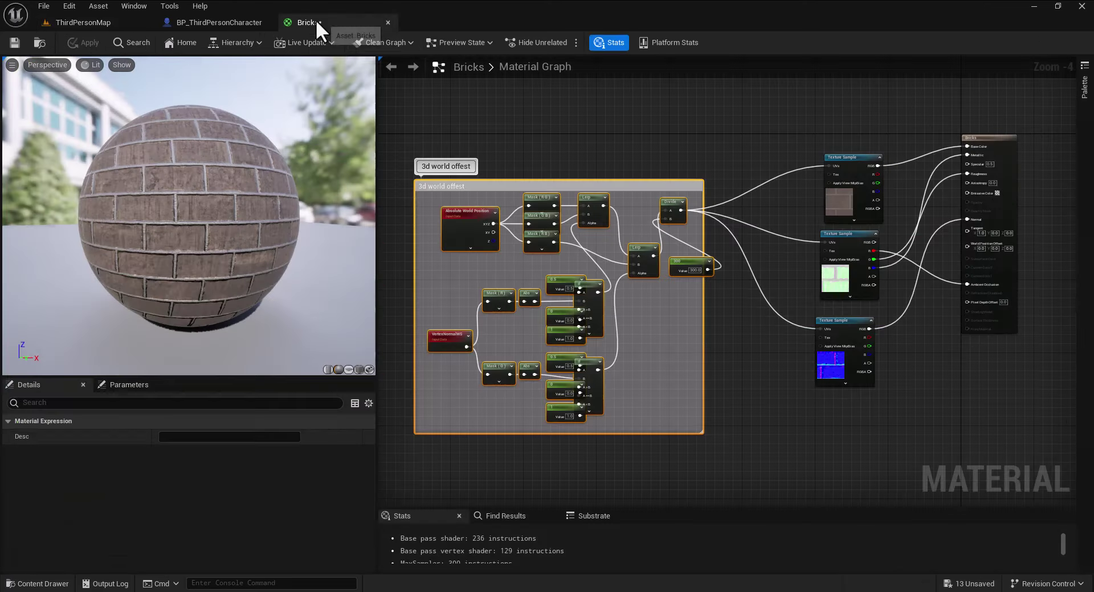
click(988, 137)
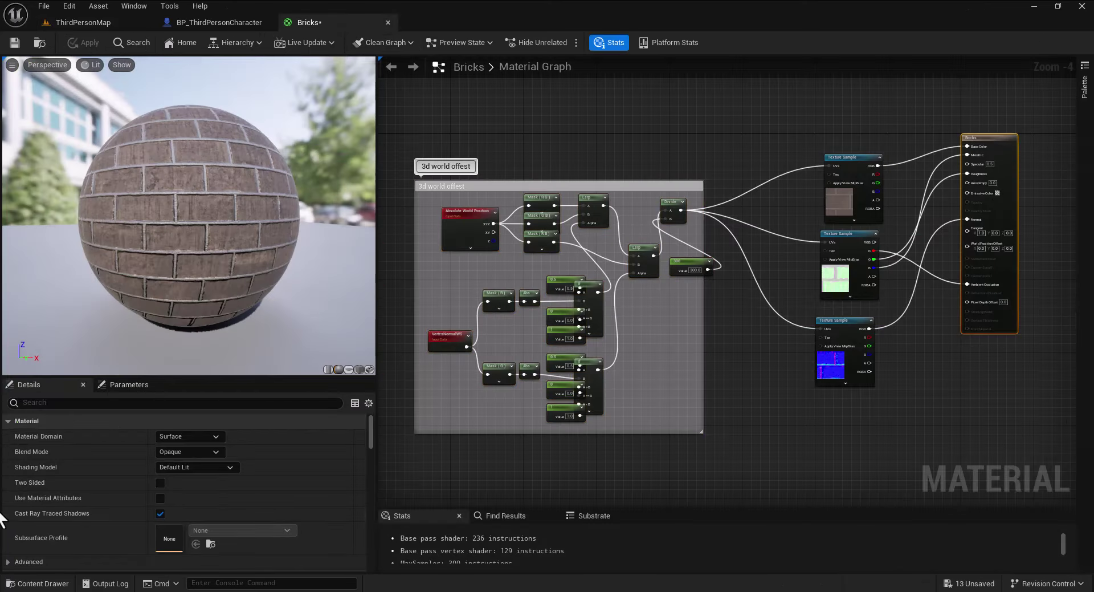
click(203, 454)
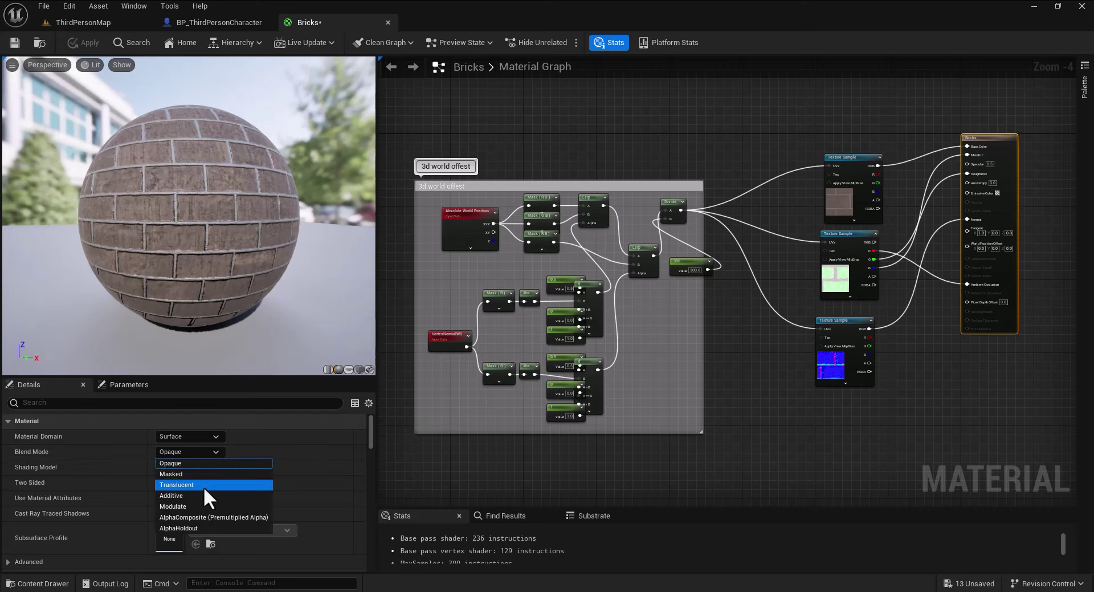
click(203, 486)
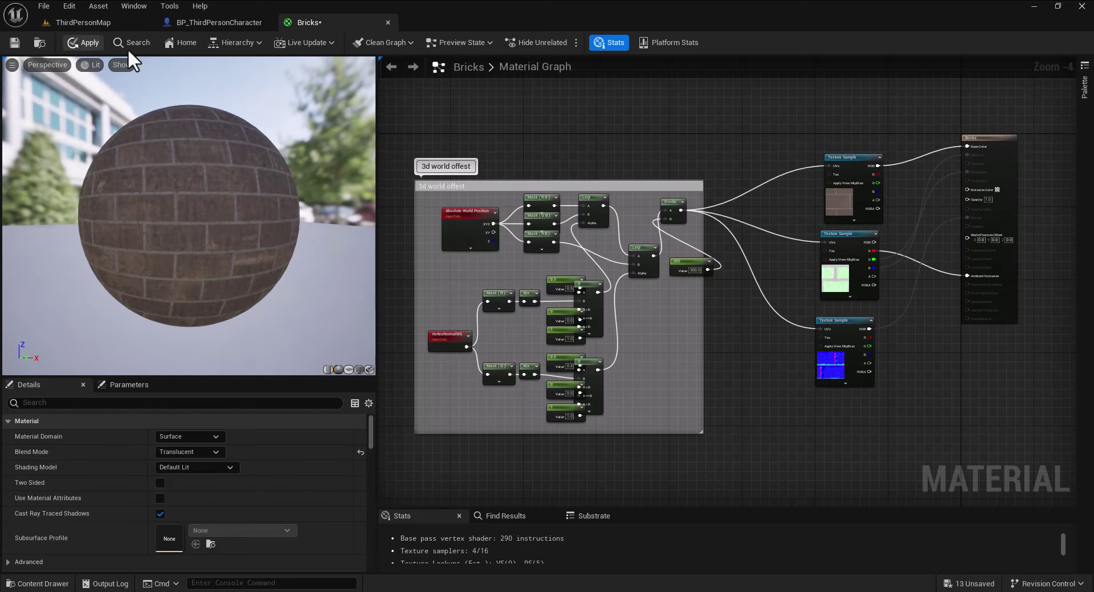
click(83, 43)
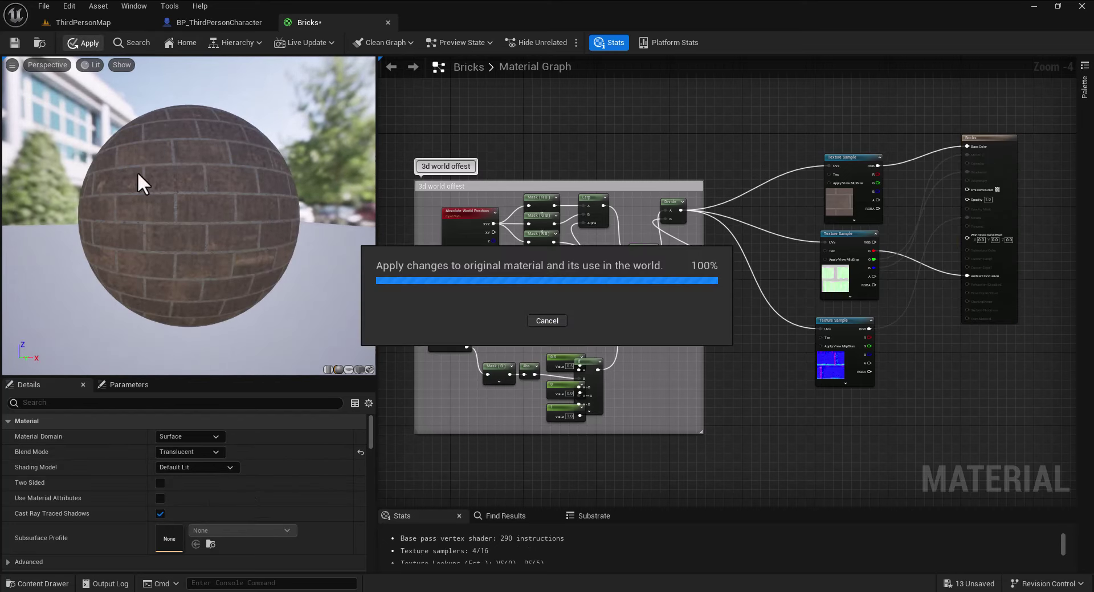
click(13, 45)
- Check the shader complexity of the translucent brick walls in ThirdPersonMap and return to the Bricks material
click(81, 24)
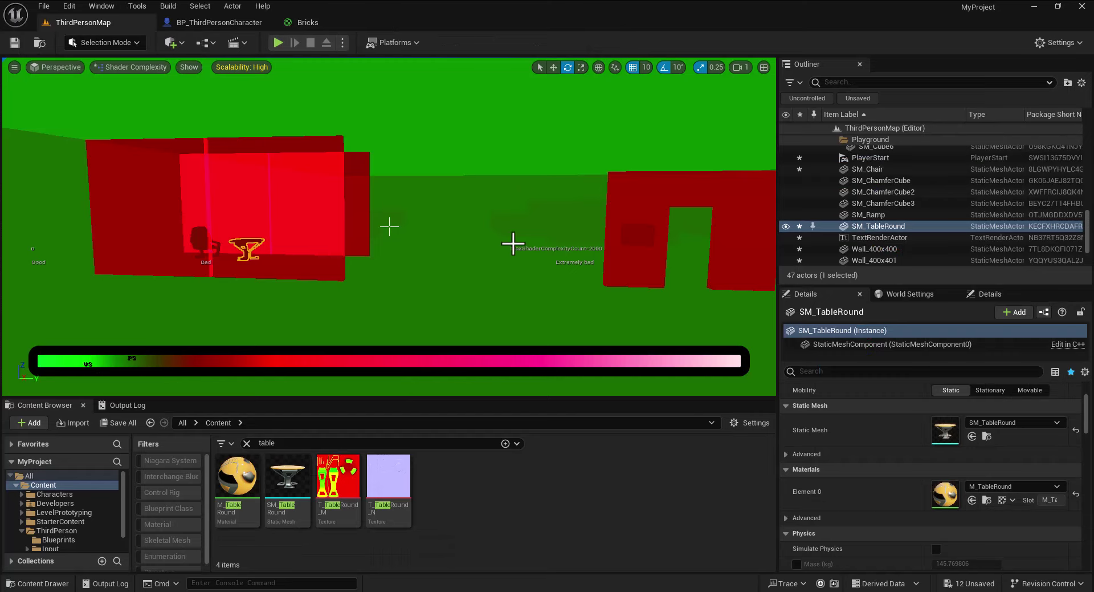
mouse_move(436, 232)
right_down()
mouse_move(376, 232)
mouse_move(479, 232)
mouse_move(436, 232)
right_up()
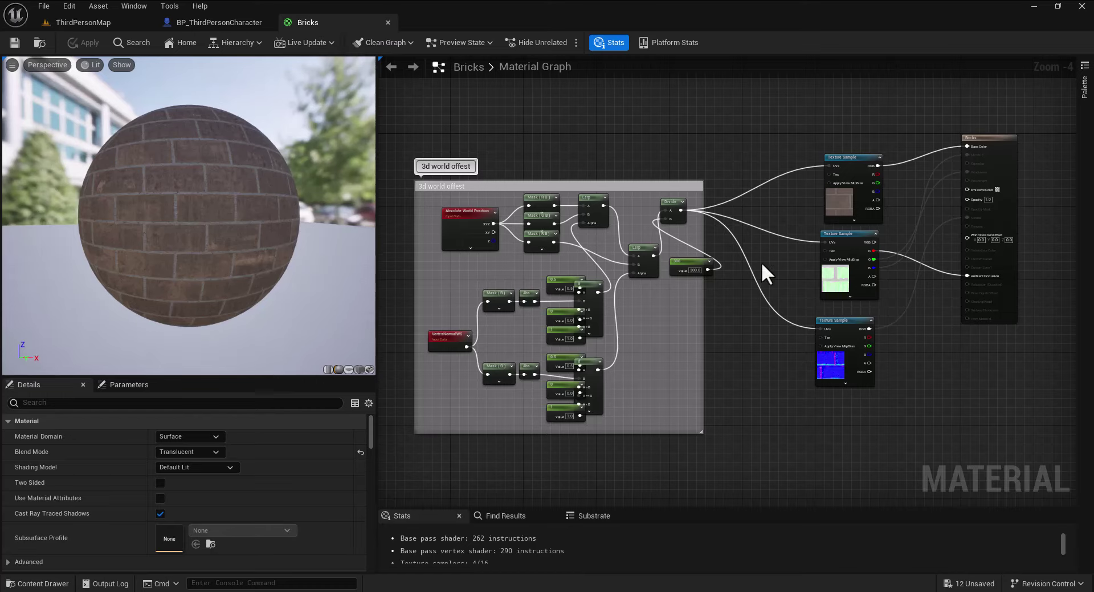
click(125, 21)
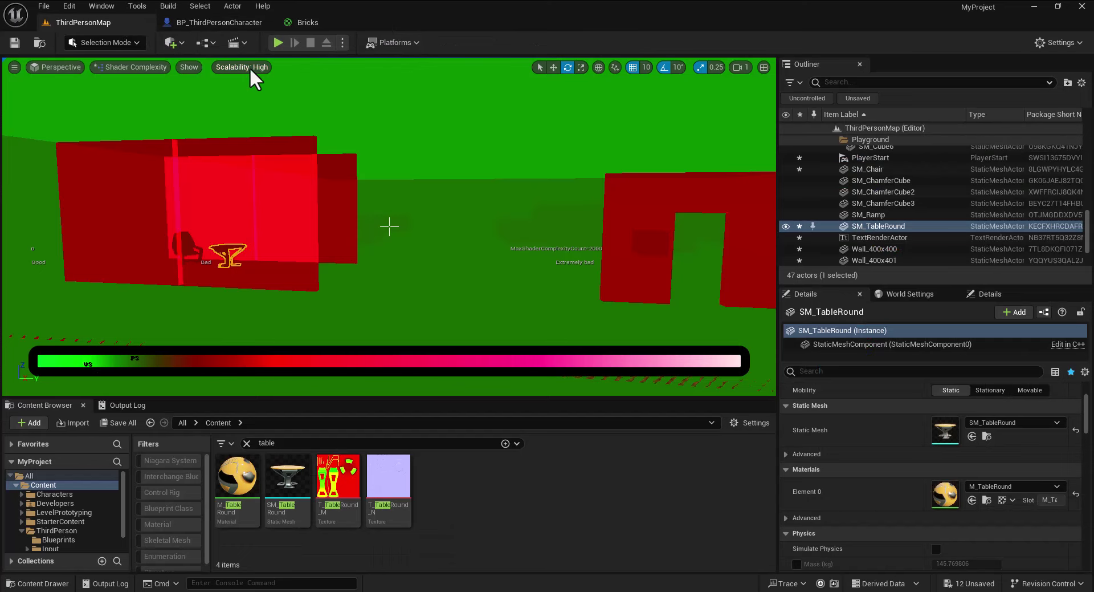
click(308, 23)
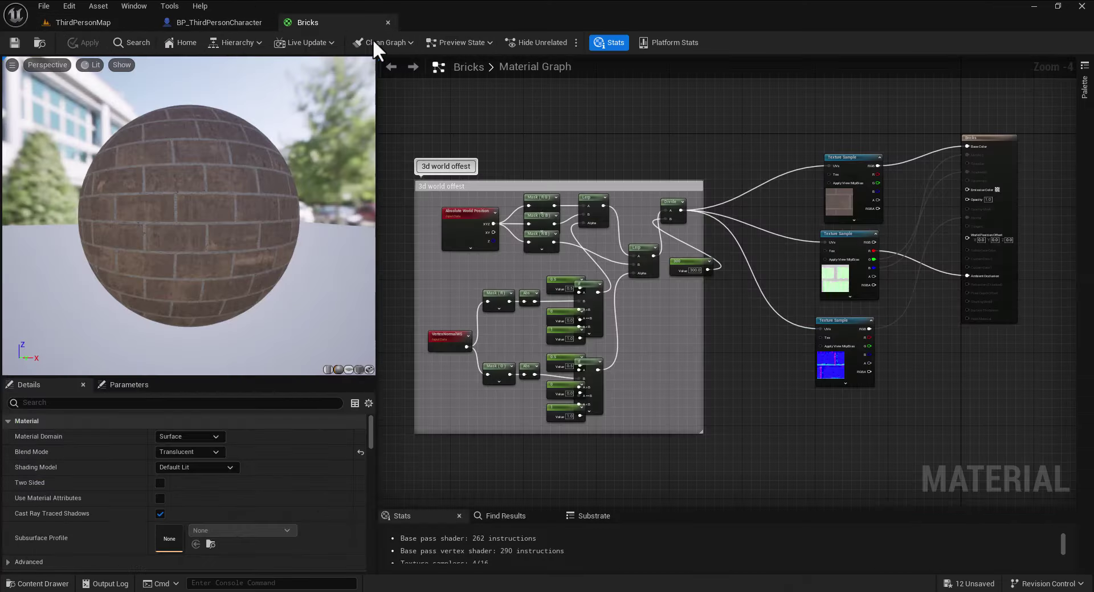
- Set the Bricks material's Blend Mode to Masked and apply the change
click(1009, 137)
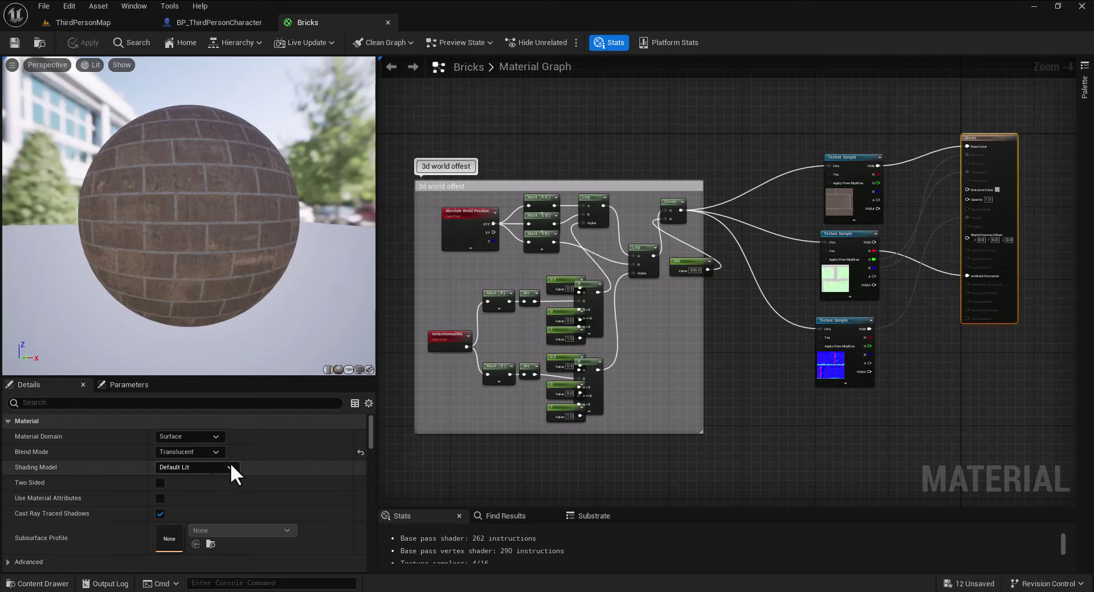
click(216, 453)
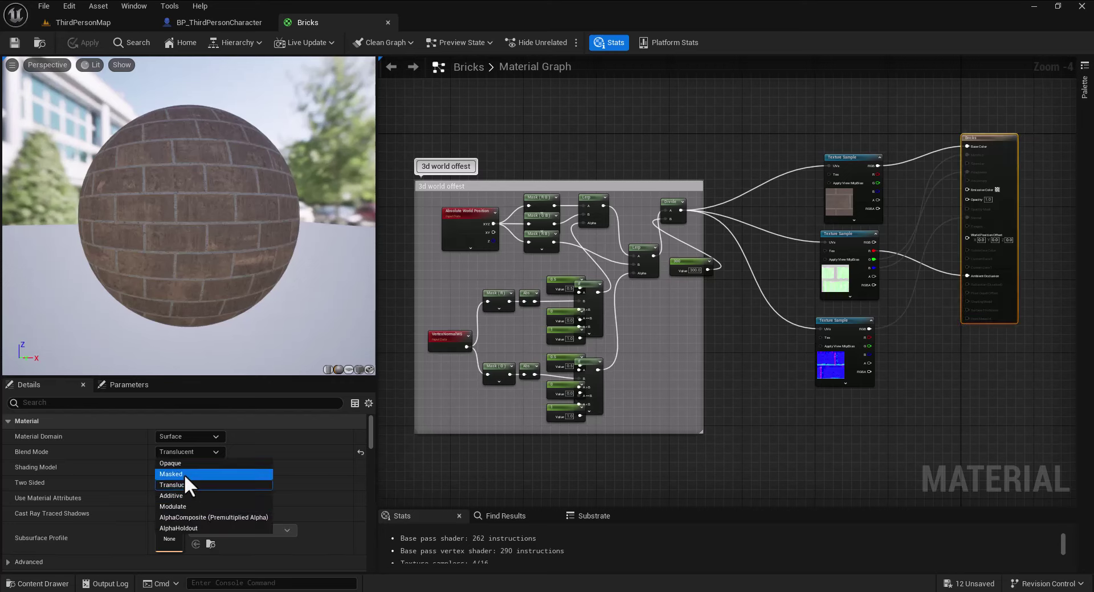
click(183, 474)
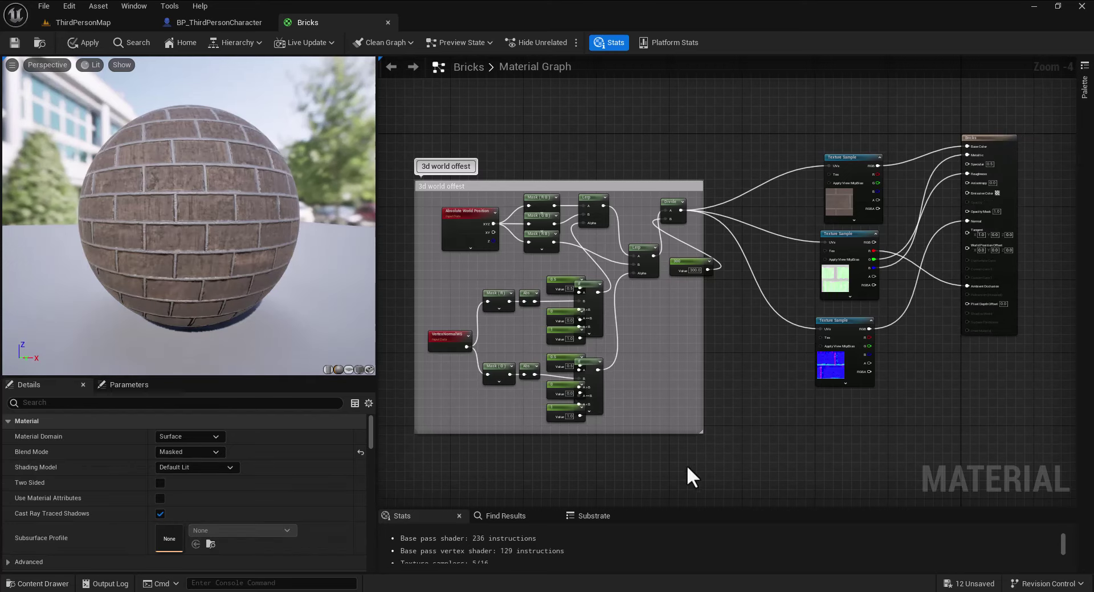
click(76, 41)
- Check the shader complexity of the masked brick walls in ThirdPersonMap and restore the Lit view mode
click(85, 22)
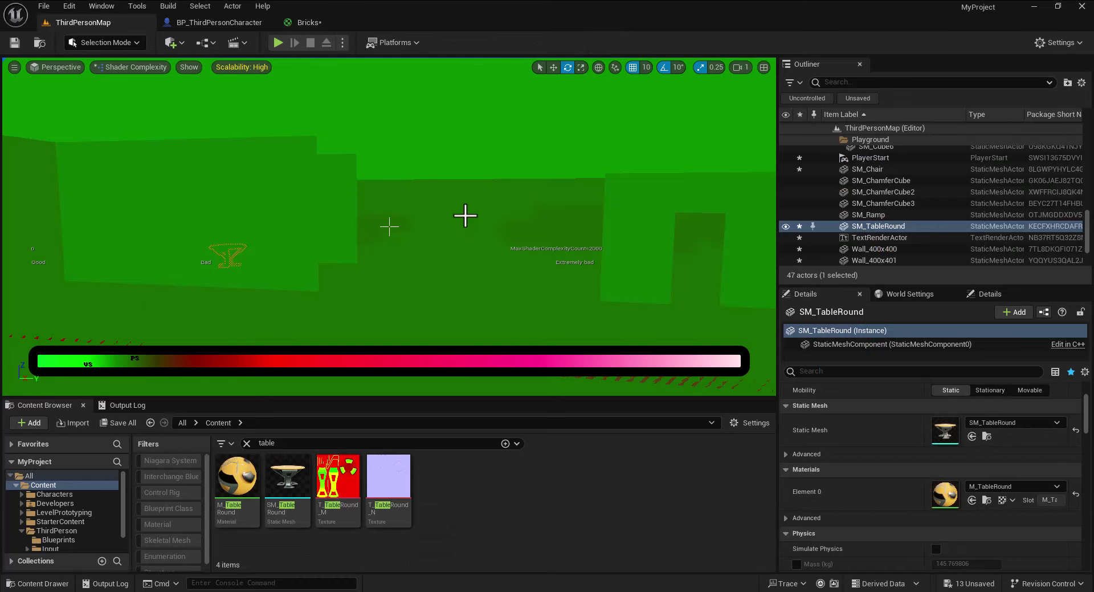
mouse_move(449, 224)
right_down()
mouse_move(451, 210)
mouse_move(445, 228)
right_up()
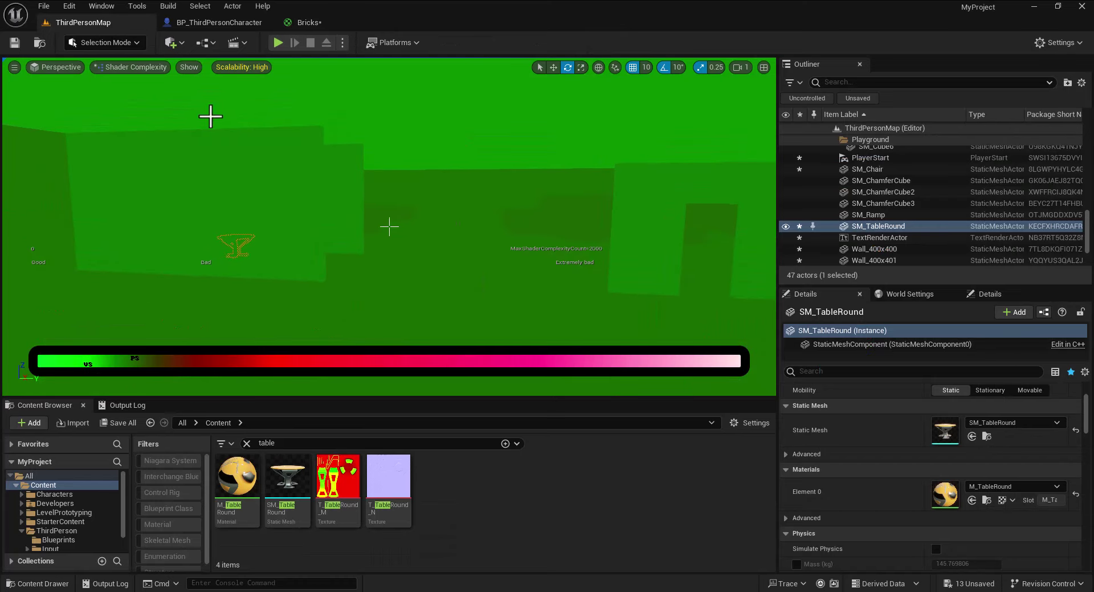
click(138, 66)
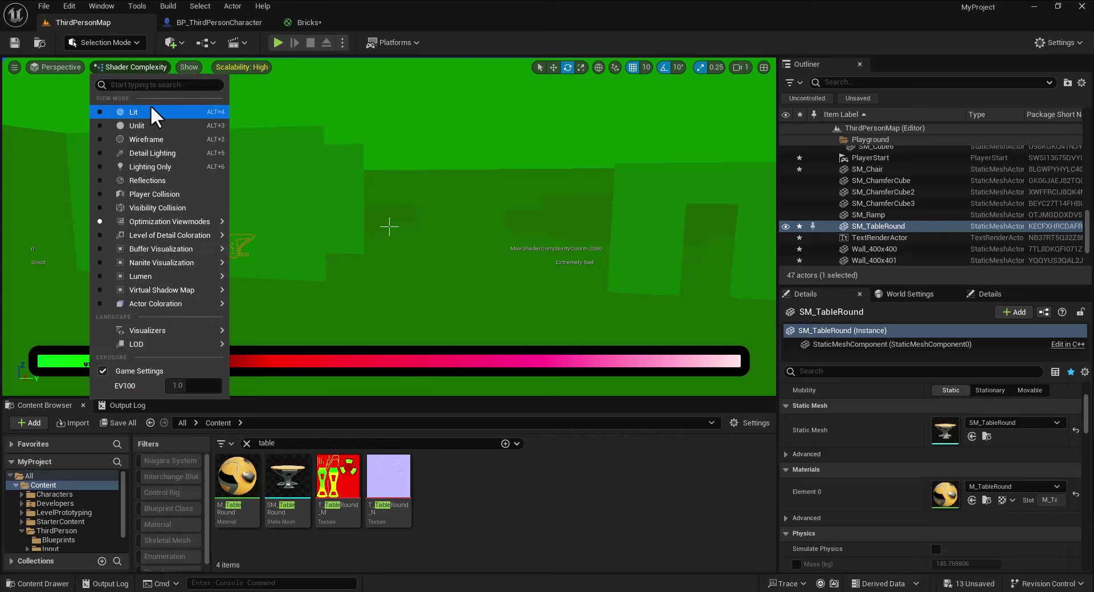
click(149, 107)
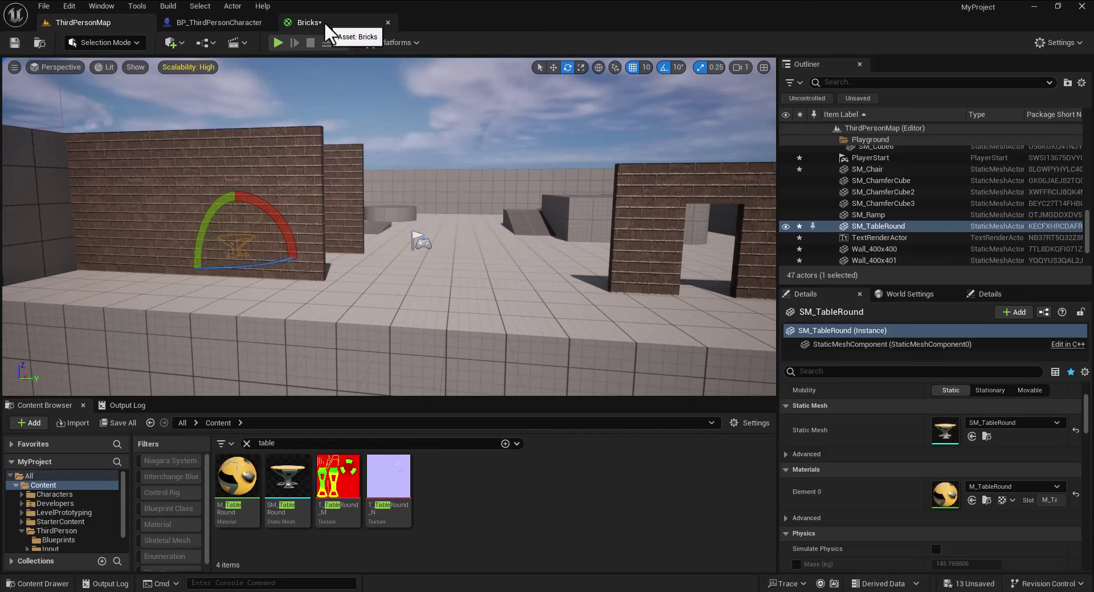
- Return to the Bricks material and move its main output node farther away from the texture samples
click(324, 22)
scroll(872, 400, up, 2)
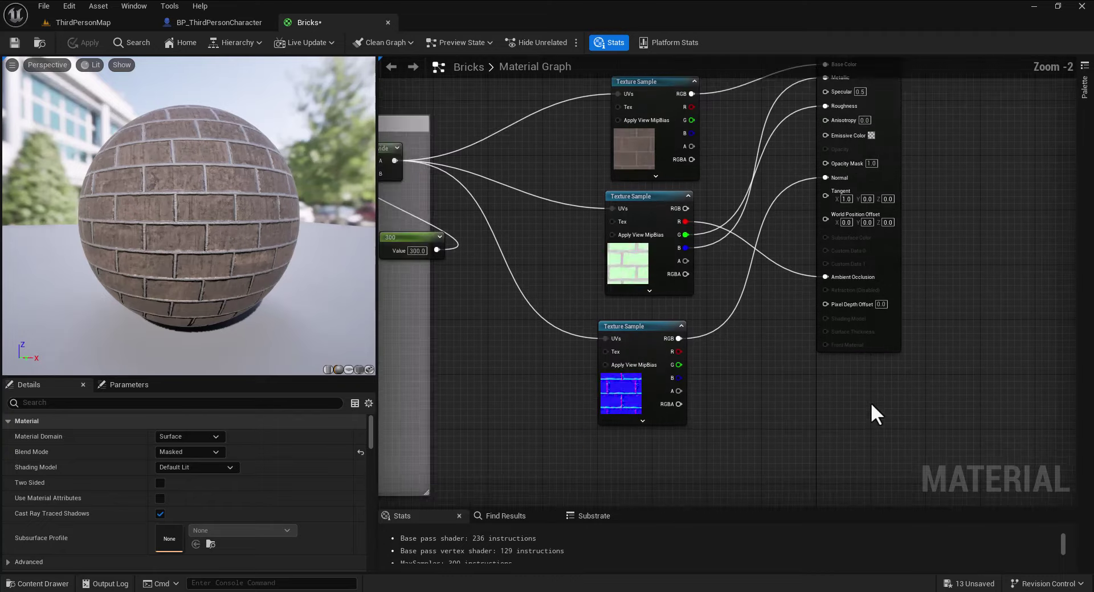
right_drag(870, 402, 844, 459)
drag(848, 106, 923, 141)
right_drag(923, 142, 839, 152)
drag(839, 152, 860, 138)
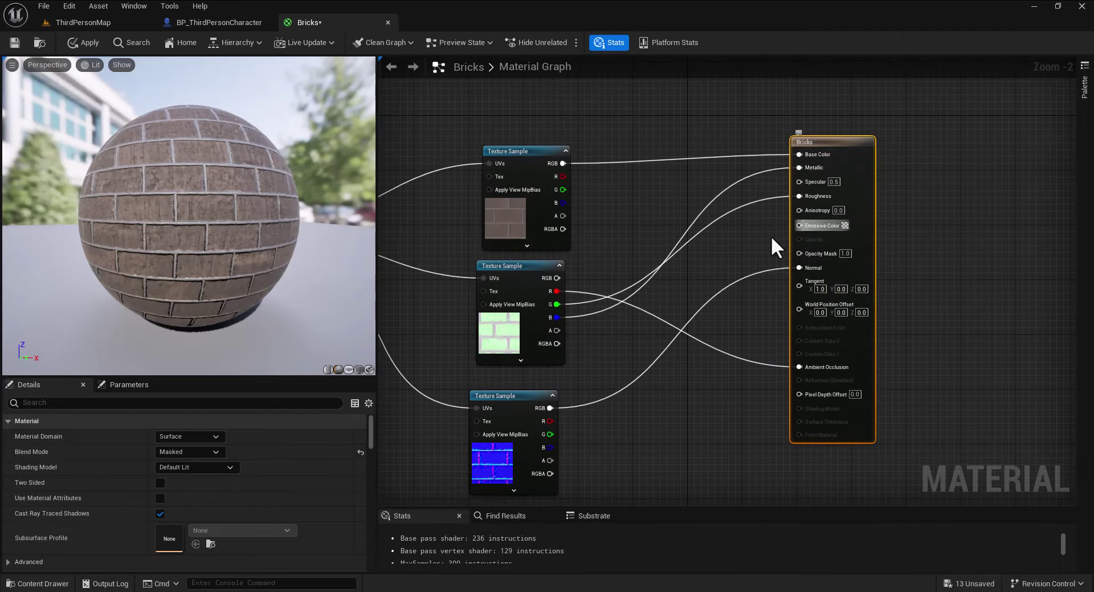
- Add a DitherTemporalAA node and connect its Result to the Bricks output's Opacity Mask input
right_drag(621, 393, 627, 367)
right_click(571, 335)
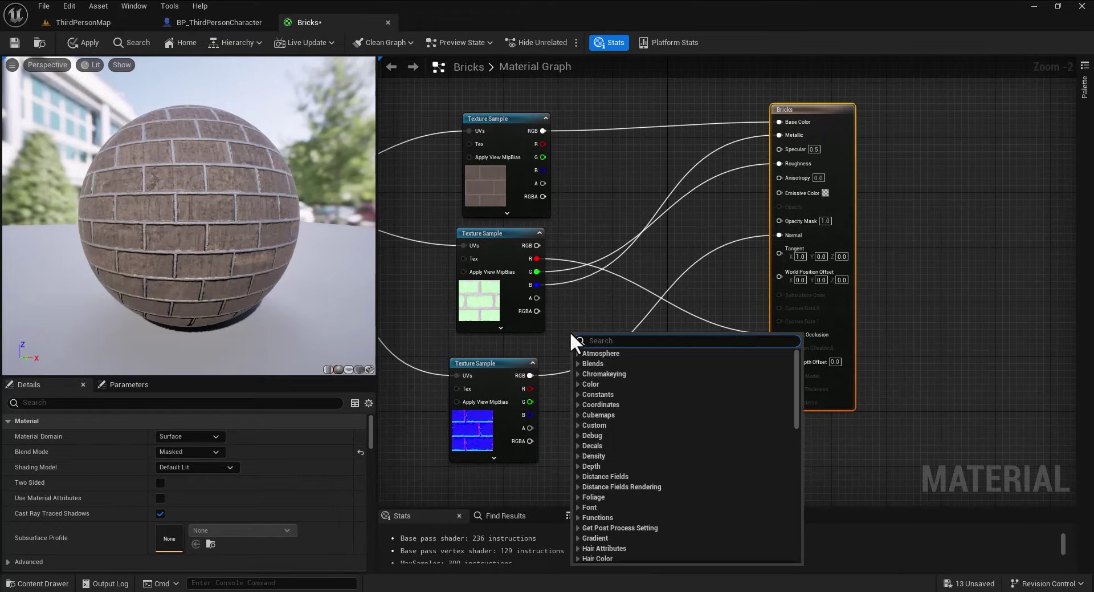
text(dither)
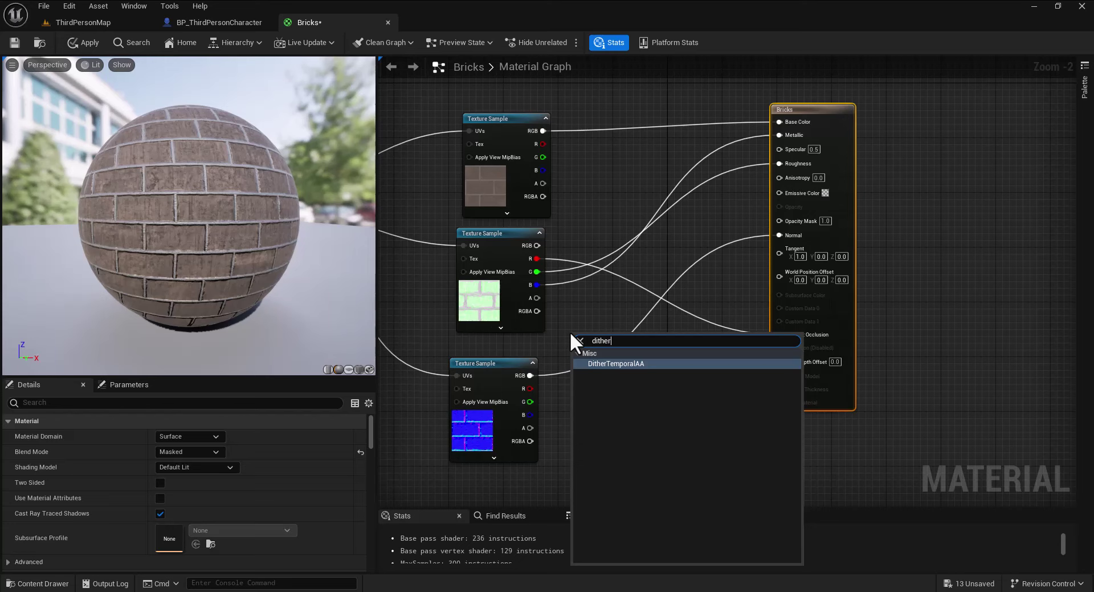
key(Return)
drag(600, 349, 646, 260)
right_drag(646, 260, 621, 274)
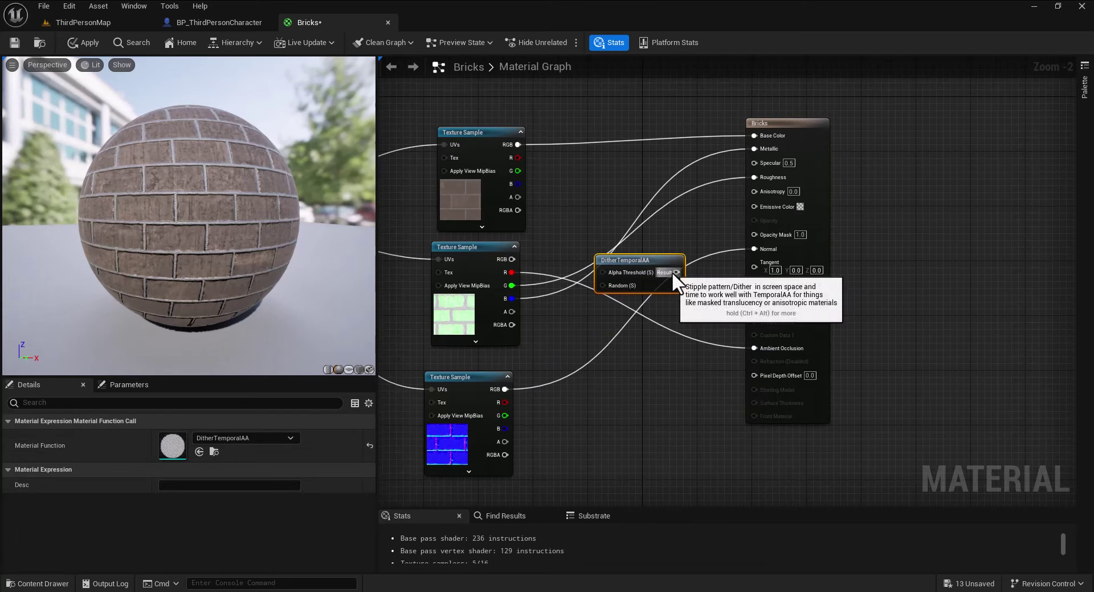
drag(676, 272, 775, 231)
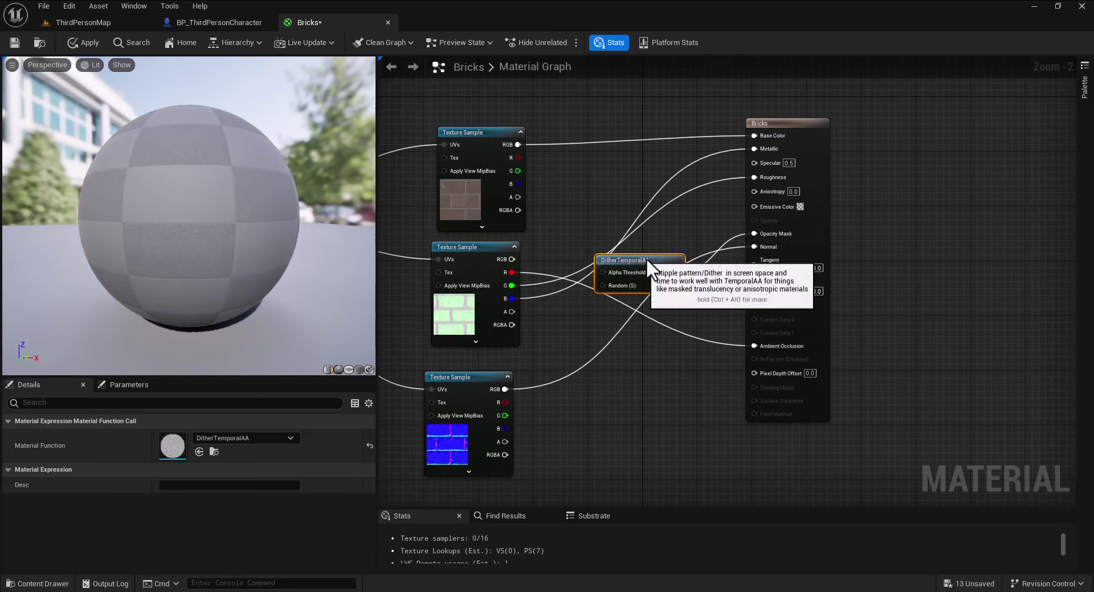
drag(646, 258, 680, 250)
right_drag(569, 263, 567, 276)
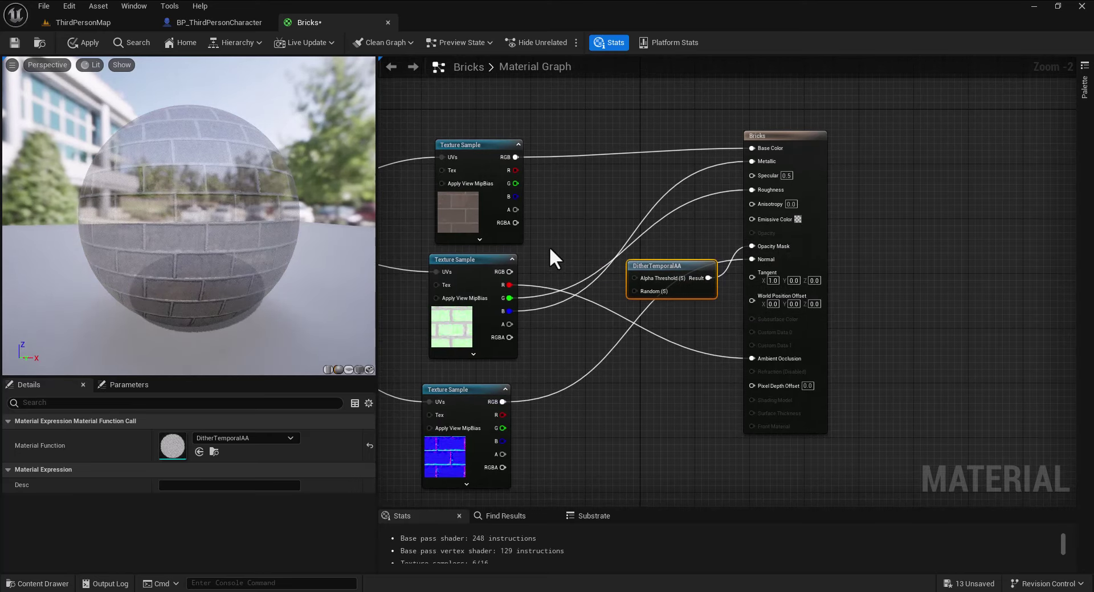
- Add a Constant node beside DitherTemporalAA and inspect the dithered preview sphere from another angle
key(1)
click(550, 247)
mouse_move(117, 237)
mouse_down()
mouse_move(193, 233)
mouse_move(117, 236)
mouse_up()
drag(232, 246, 302, 245)
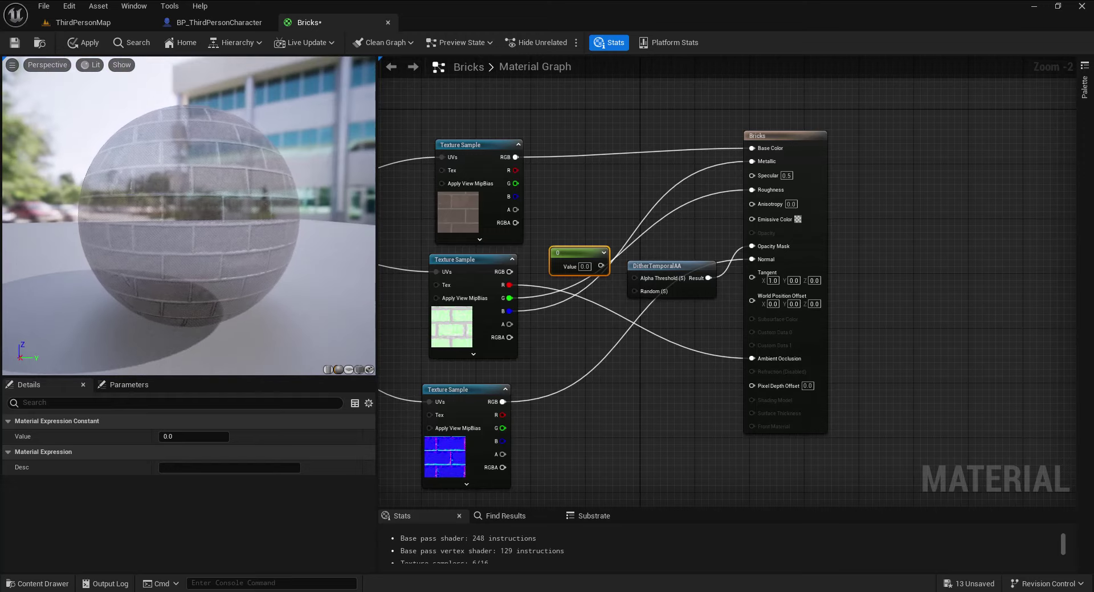
- Apply the Bricks material changes and inspect the dithered walls, table and chair in ThirdPersonMap
click(81, 43)
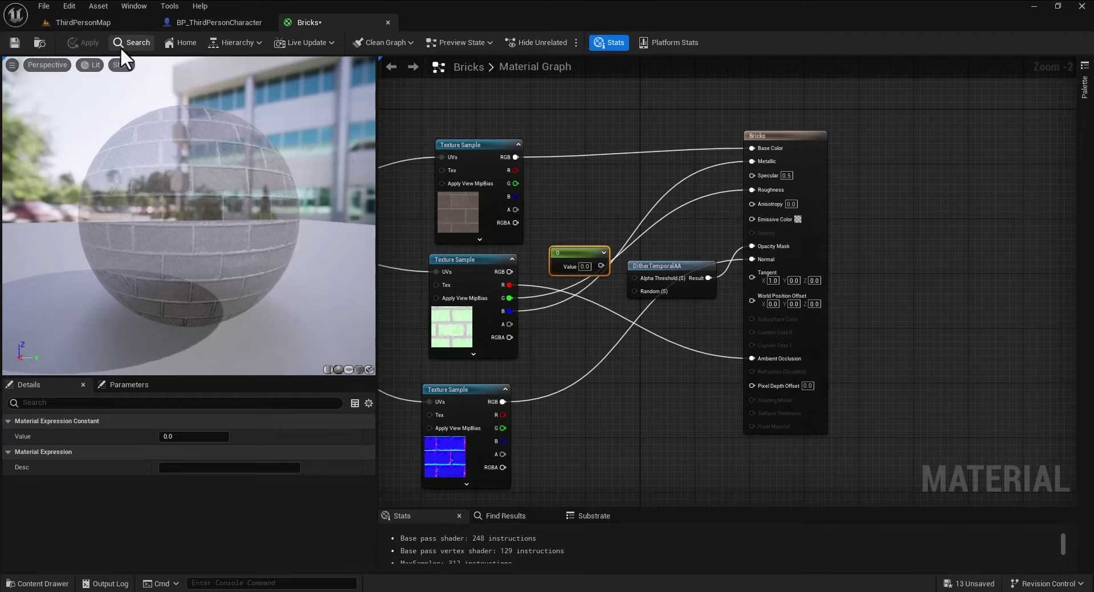
click(96, 25)
mouse_move(228, 171)
right_down()
mouse_move(194, 177)
mouse_move(228, 177)
right_up()
scroll(437, 237, up, 1)
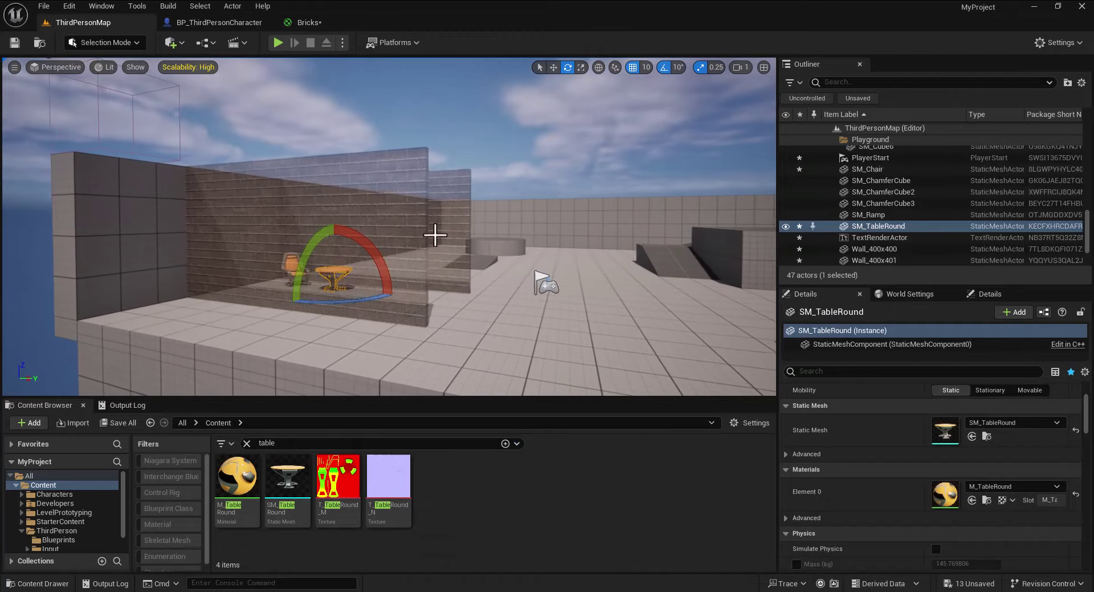
right_drag(437, 237, 330, 239)
key(w)
key(s)
right_drag(206, 228, 297, 229)
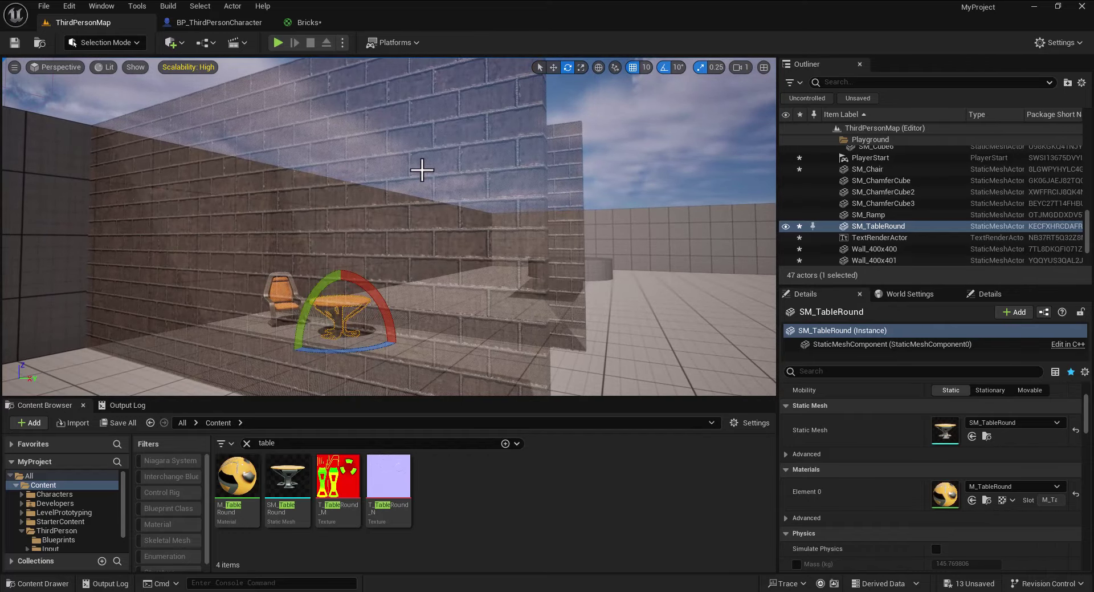
mouse_move(465, 247)
right_down()
mouse_move(450, 259)
mouse_move(464, 246)
right_up()
key(s)
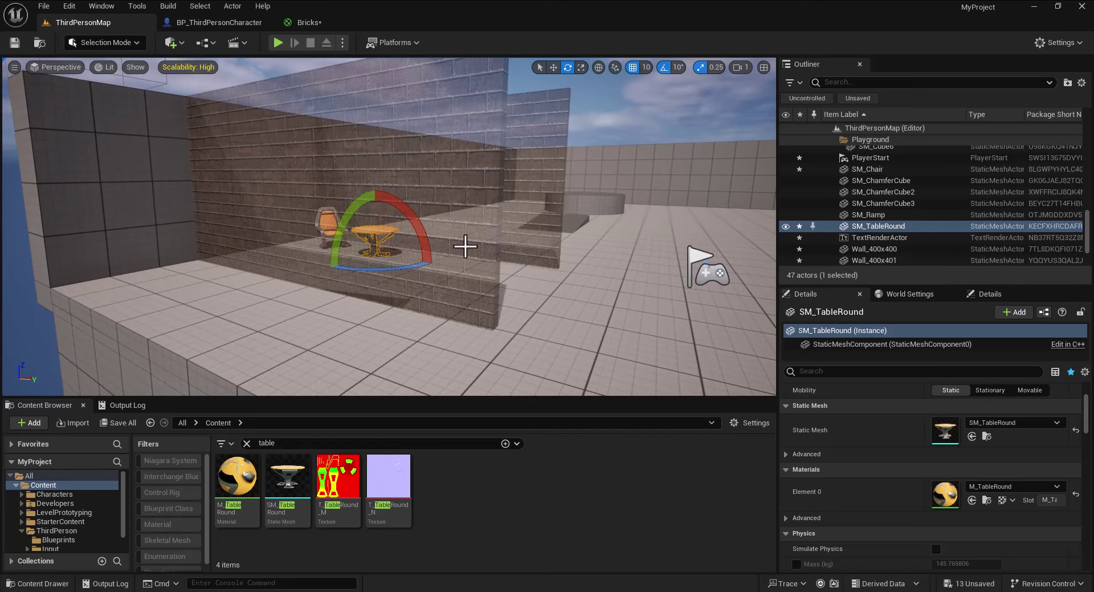
- Connect the constant to DitherTemporalAA's Alpha Threshold in Bricks, set it to 0.1 and check the preview sphere
click(318, 21)
drag(601, 265, 641, 278)
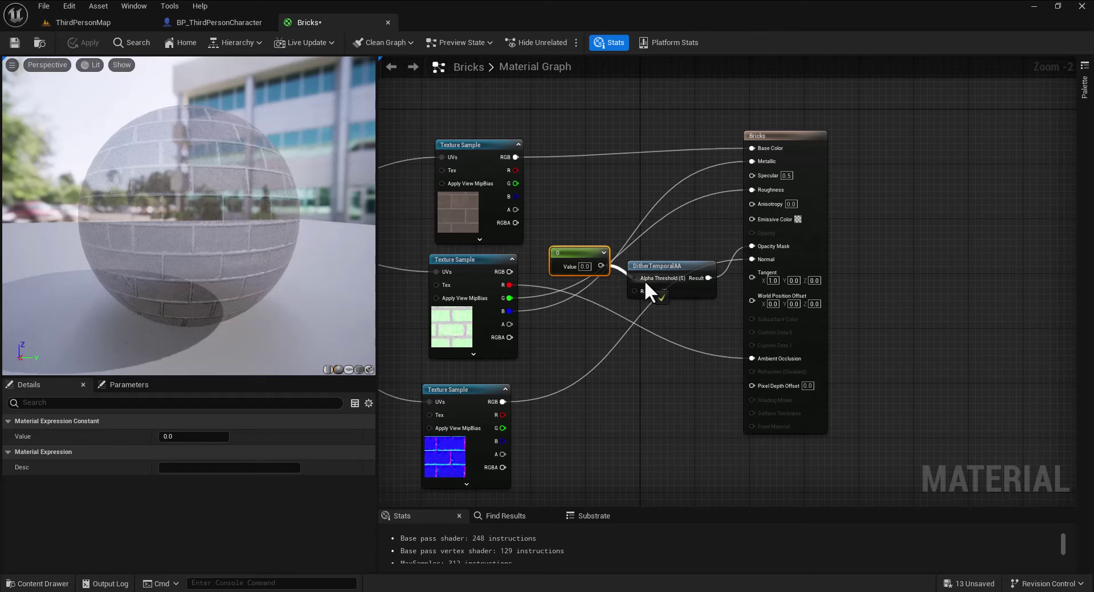
click(584, 266)
text(0.1)
key(Return)
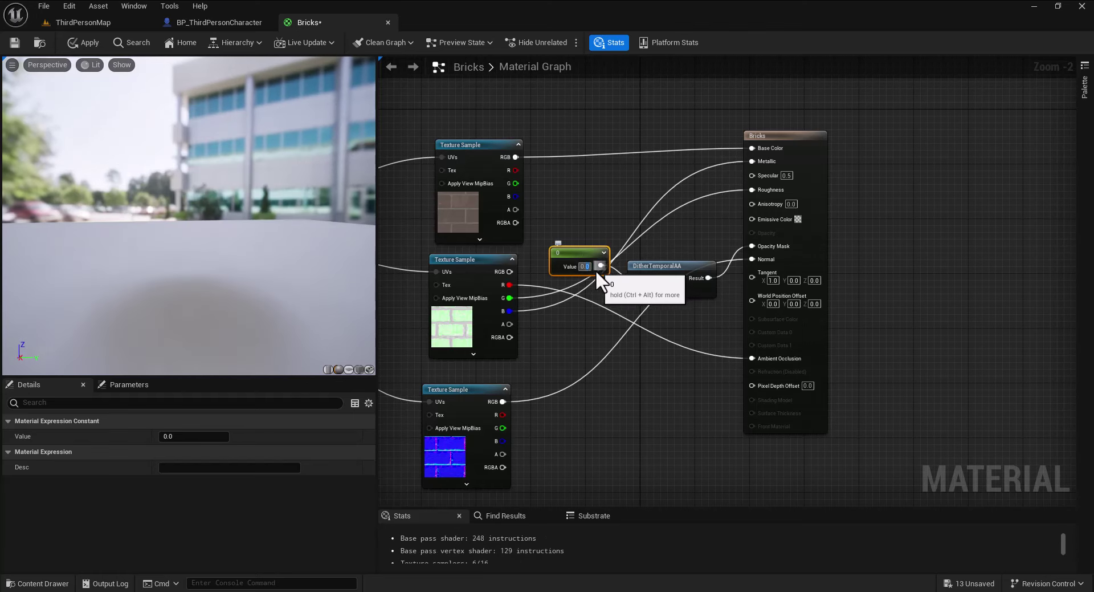
click(631, 395)
drag(563, 250, 569, 262)
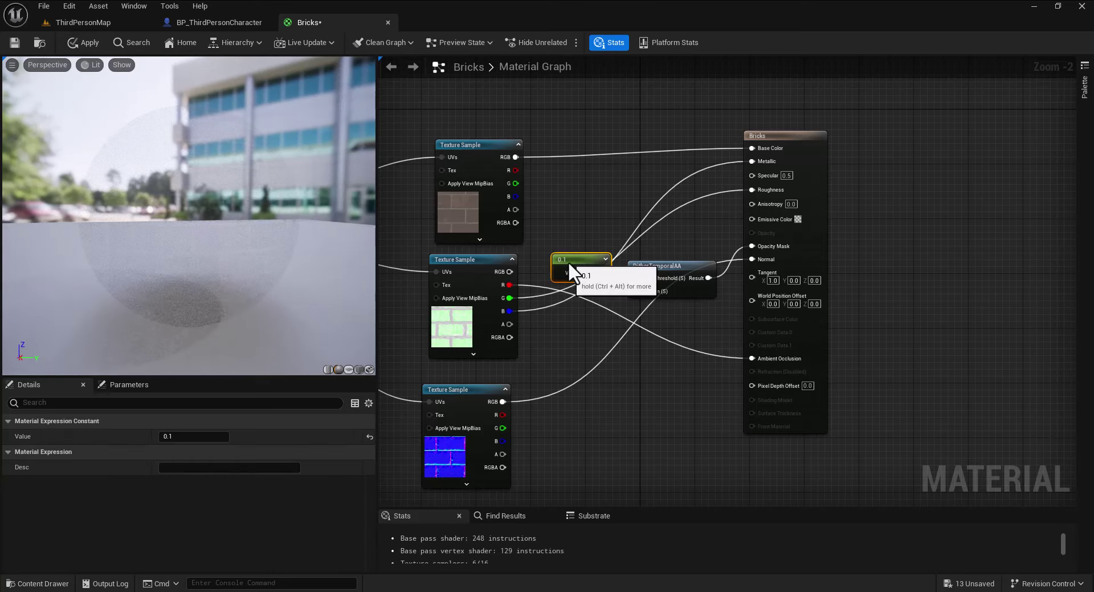
mouse_move(214, 277)
mouse_down()
mouse_move(308, 259)
mouse_move(211, 287)
mouse_up()
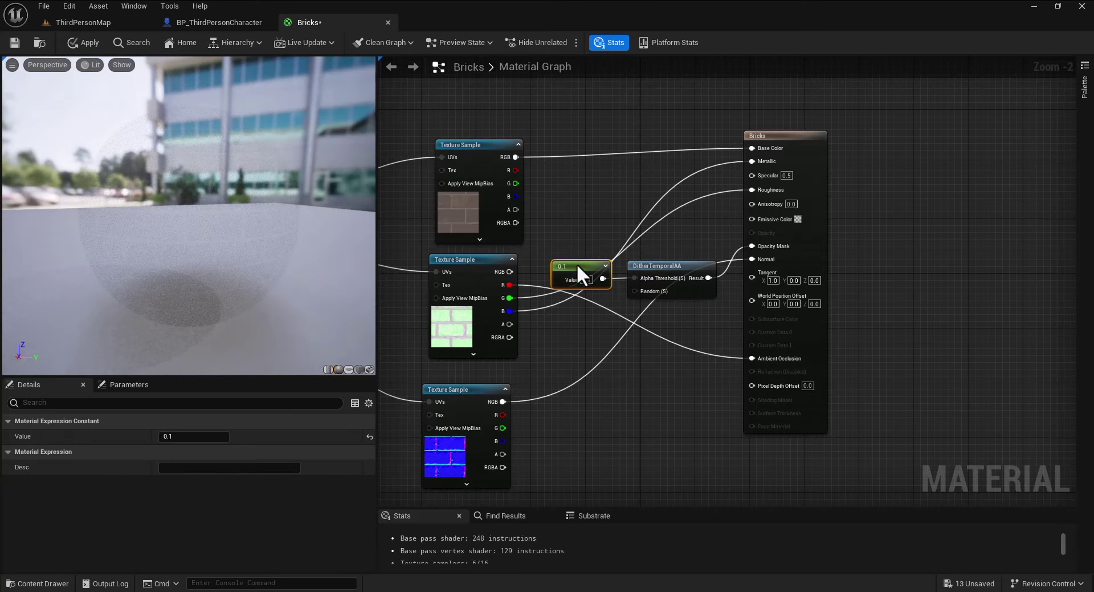
- Try the Alpha Threshold constant at 0.9 on the preview sphere and delete the constant node
text(0.9)
key(Return)
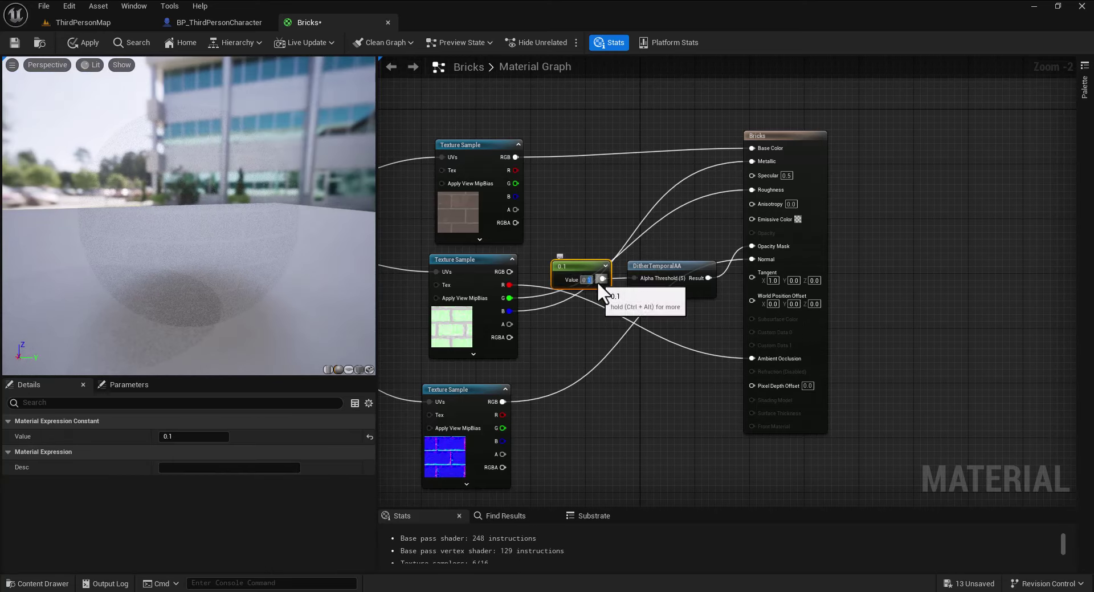
click(666, 374)
mouse_move(152, 213)
mouse_down()
mouse_move(194, 191)
mouse_move(257, 220)
mouse_move(162, 212)
mouse_up()
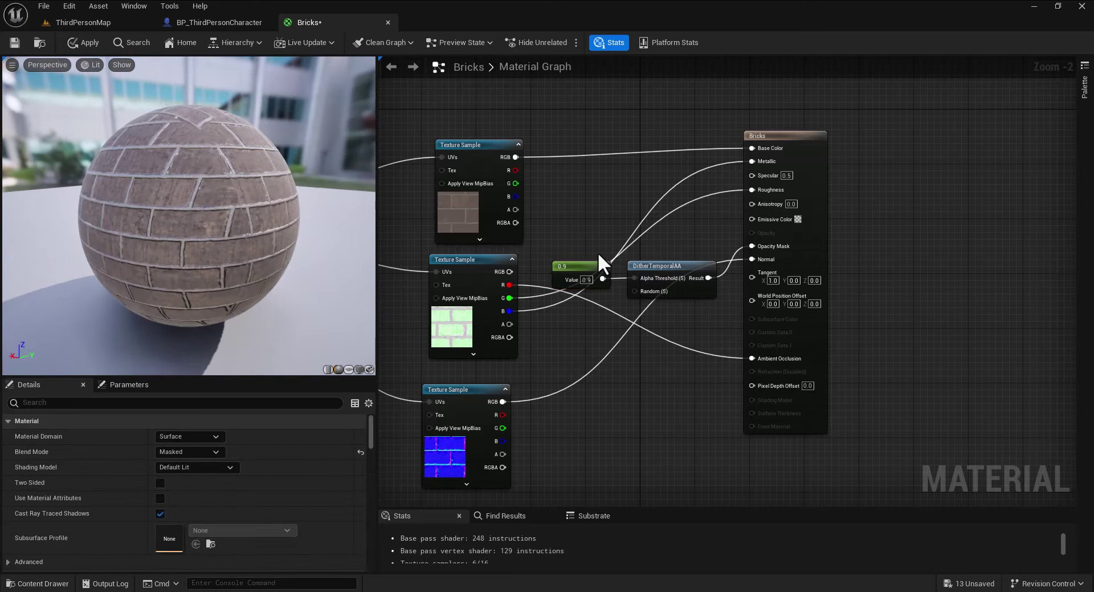
click(582, 284)
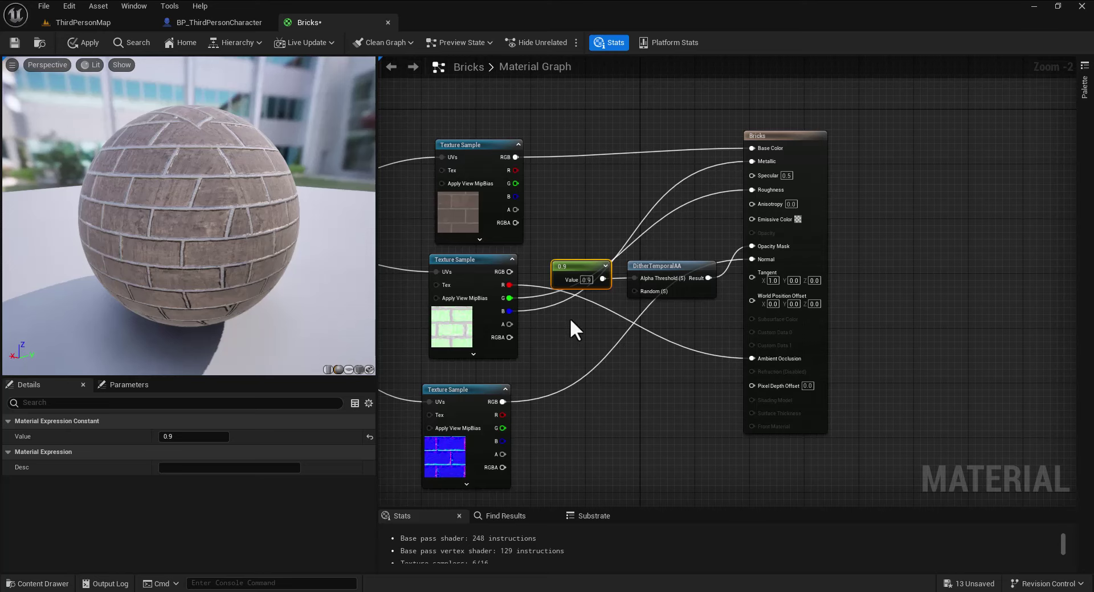
key(Delete)
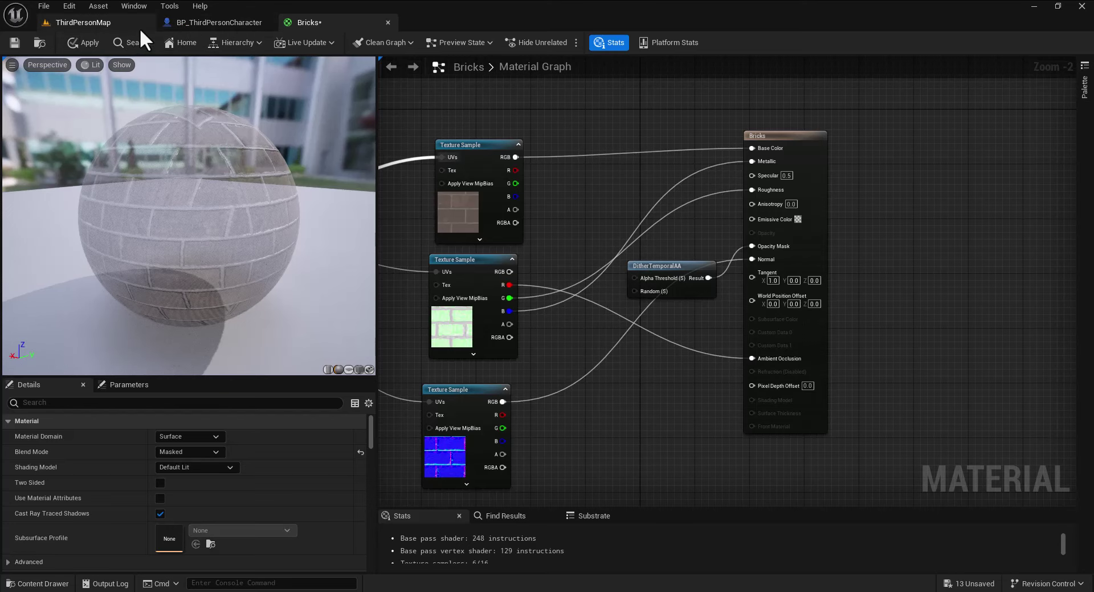
- Create a Material Parameter Collection named MPC_World in ThirdPersonMap's Content folder and clear the "table" asset search
click(221, 21)
click(72, 18)
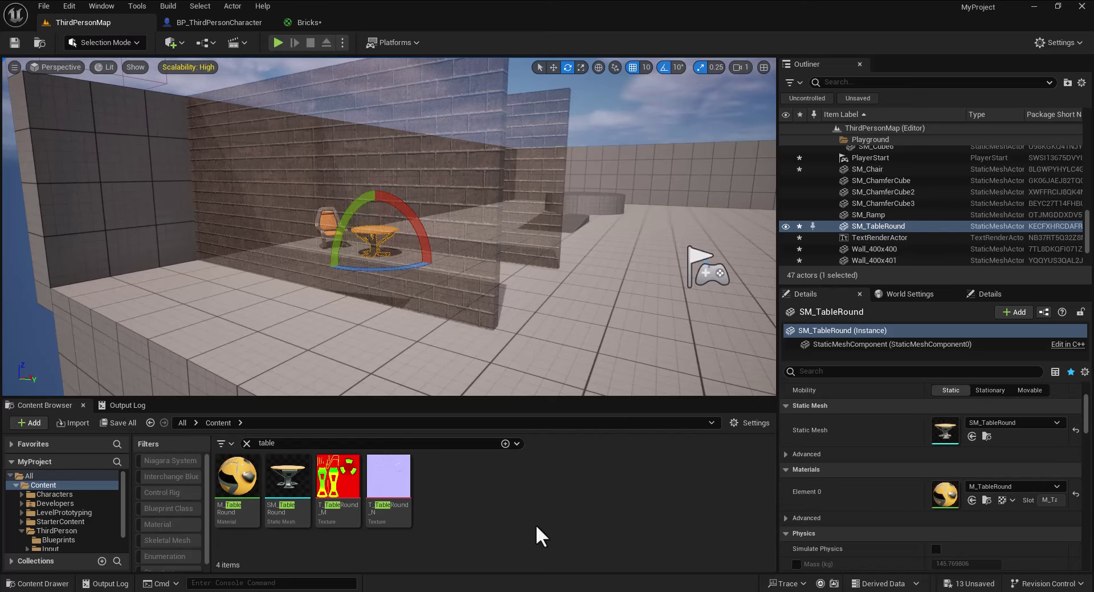
right_drag(431, 249, 510, 237)
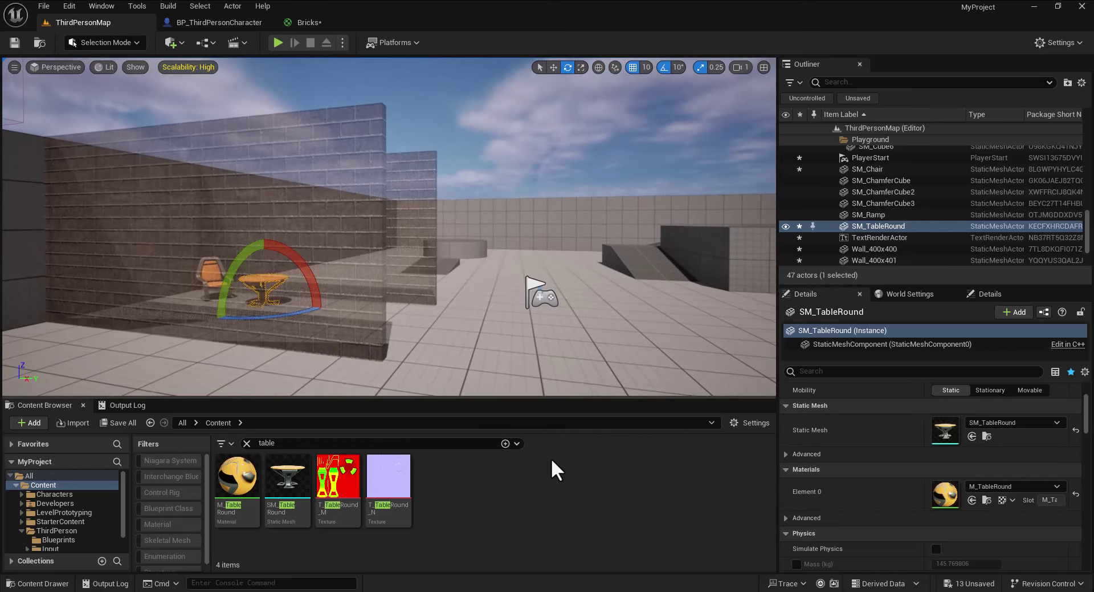
right_click(454, 494)
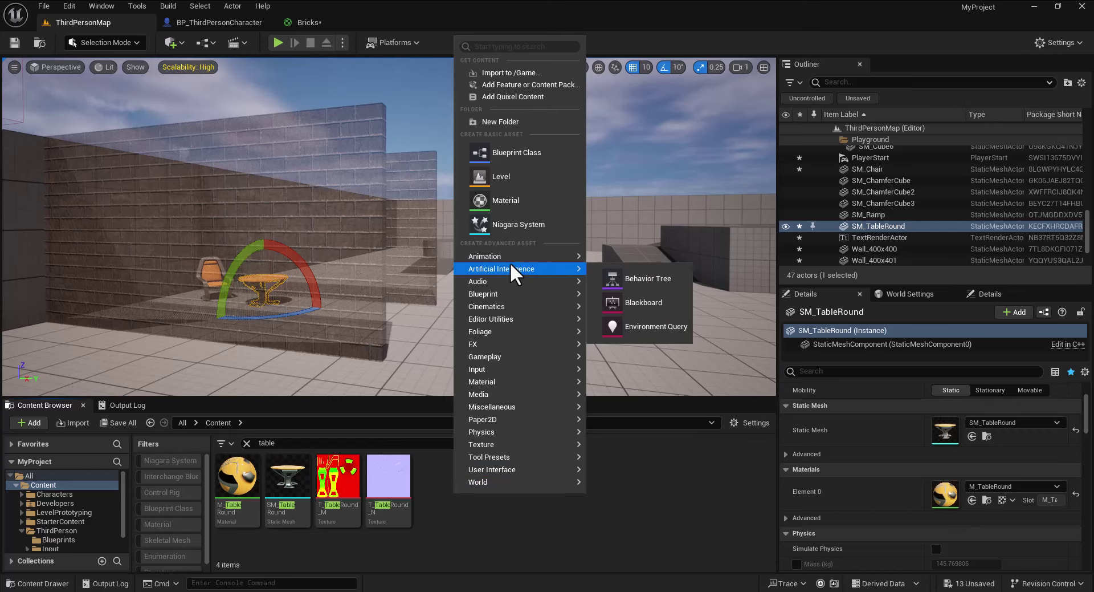
mouse_move(502, 294)
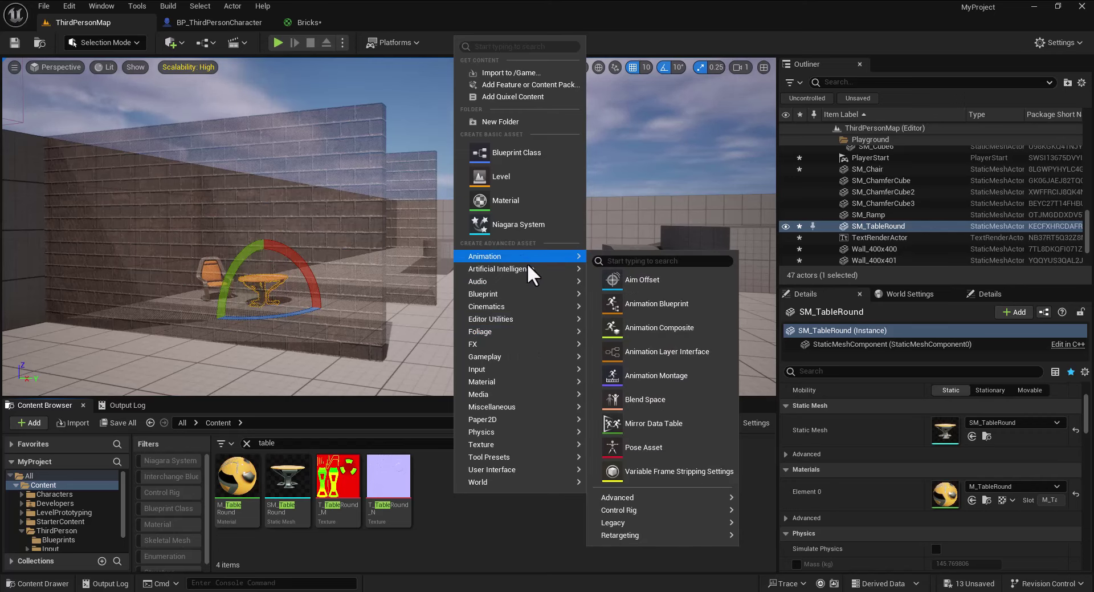
mouse_move(504, 379)
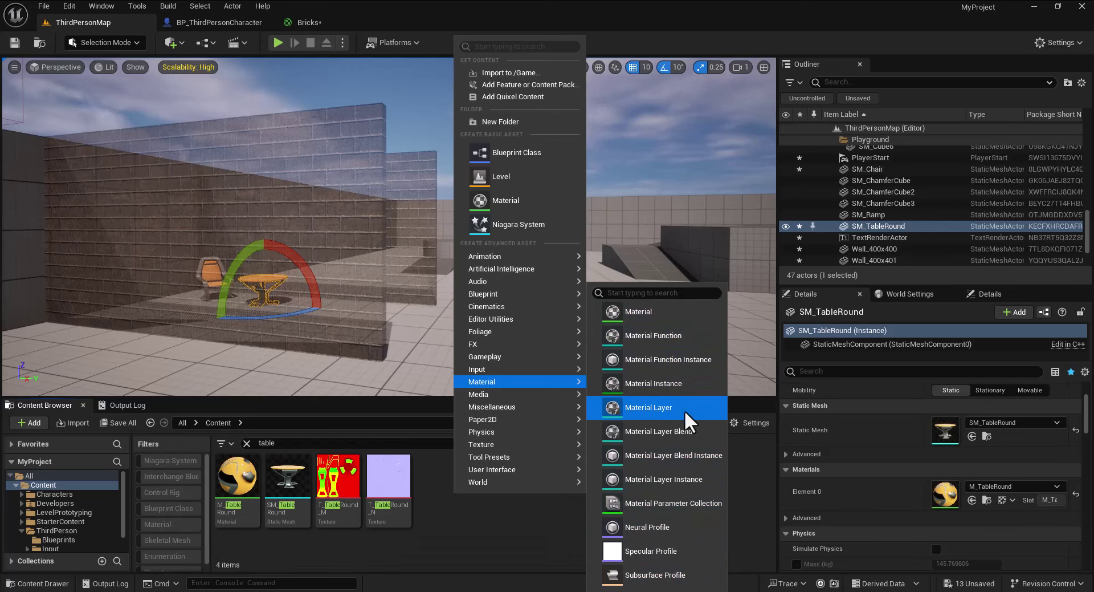
click(704, 501)
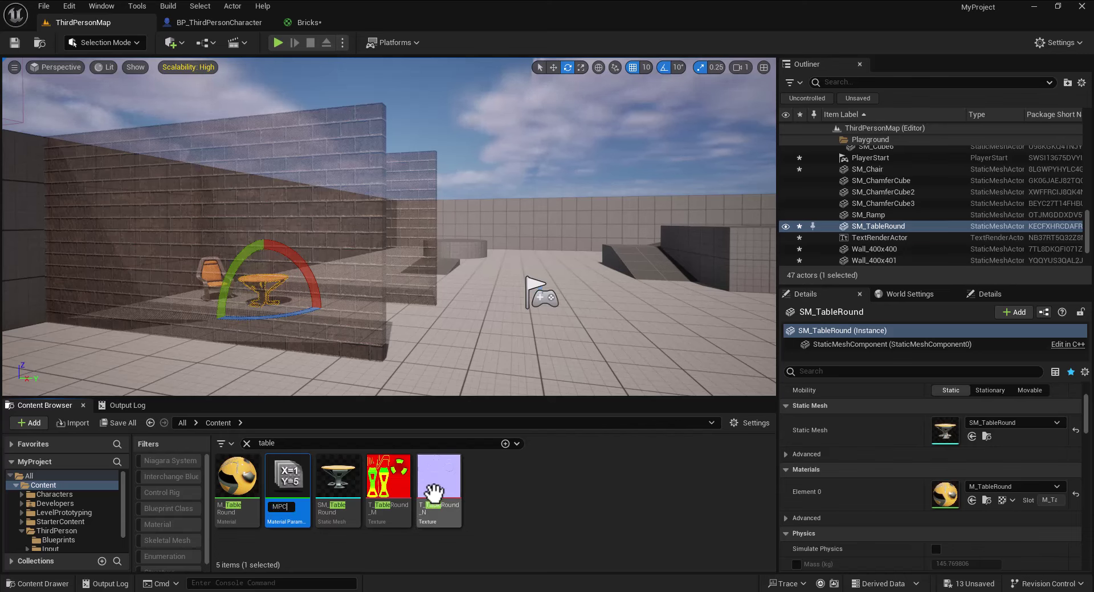
key(Return)
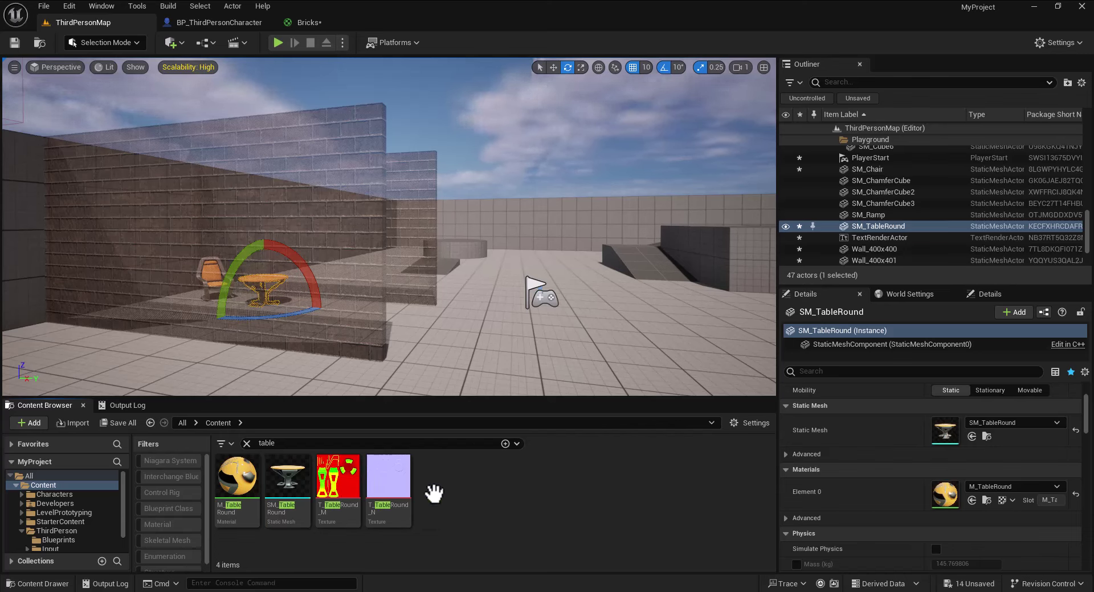
click(247, 443)
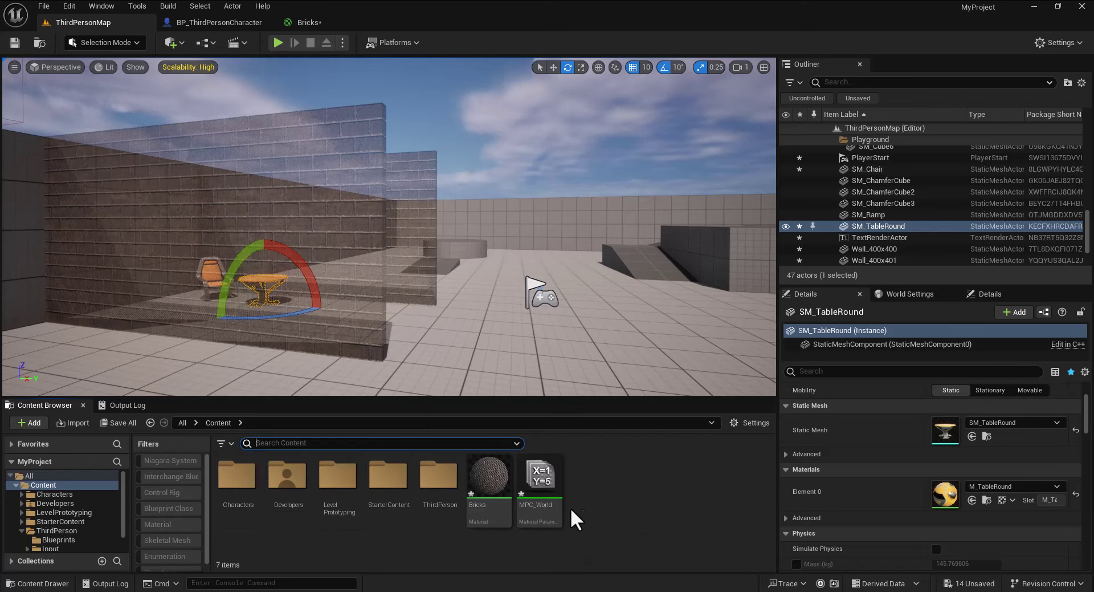
- Add a scalar parameter named InternalFade with default value 1.0 to MPC_World and save the collection
double_click(537, 507)
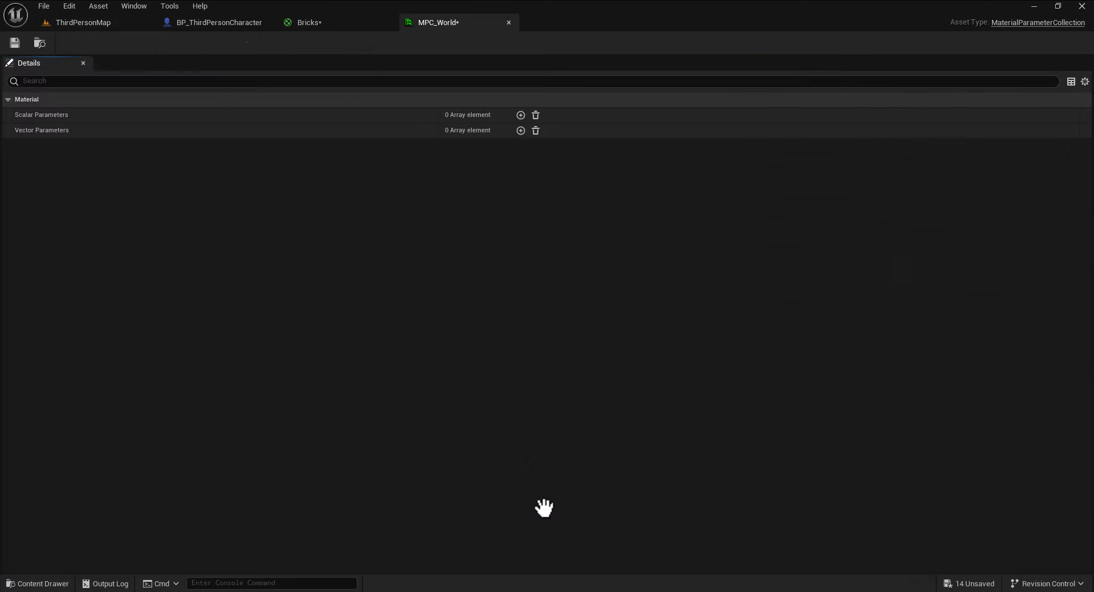
click(519, 114)
click(18, 131)
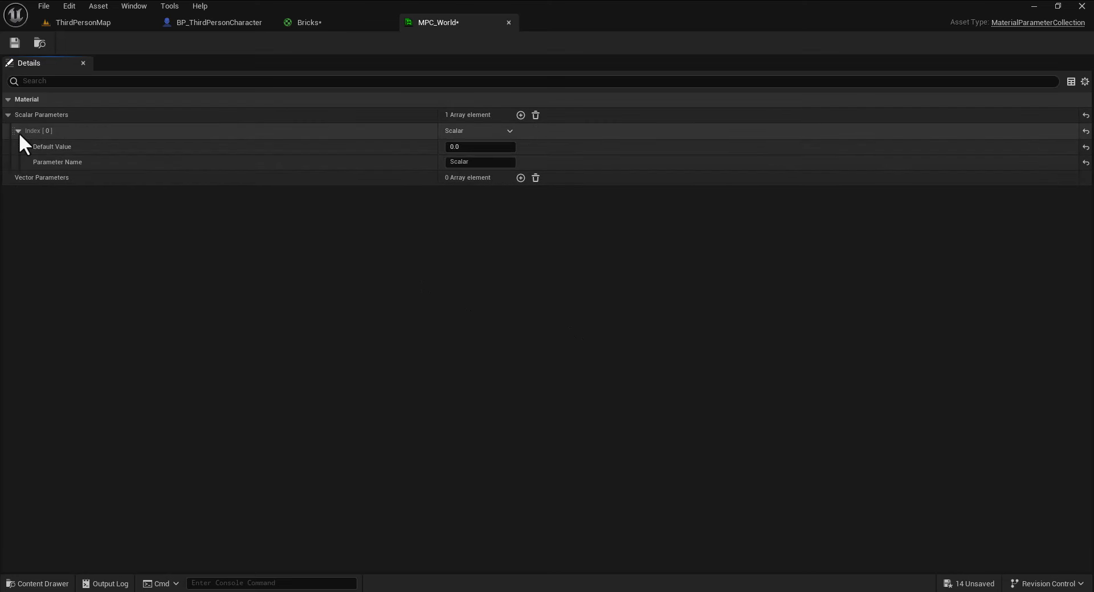
click(482, 162)
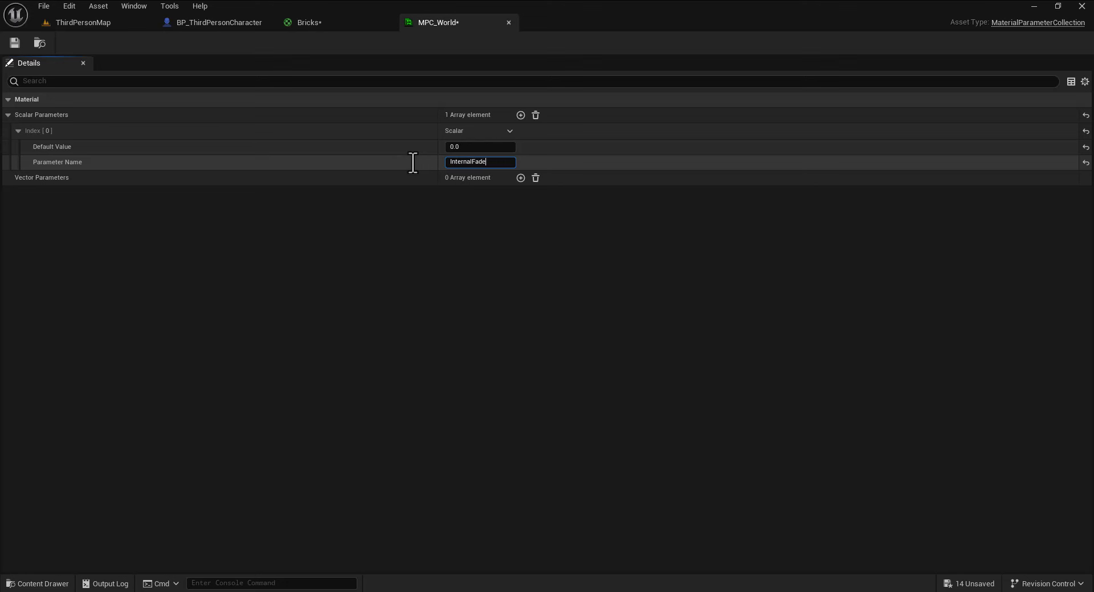
key(Return)
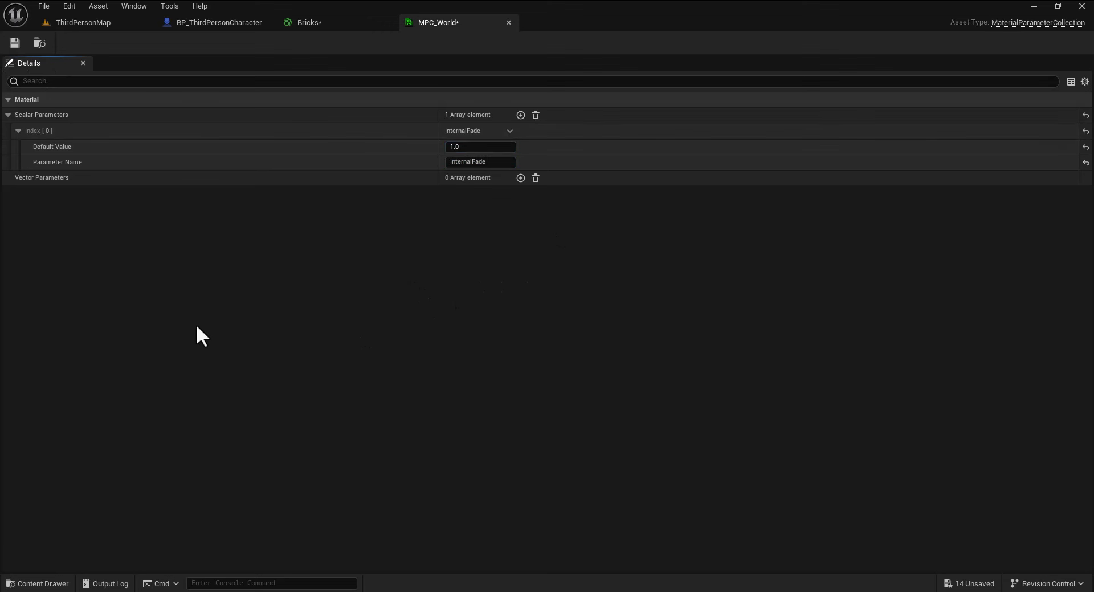
click(14, 42)
- Add a CollectionParameter node to the Bricks material graph and set it to the InternalFade parameter of MPC_World
click(309, 23)
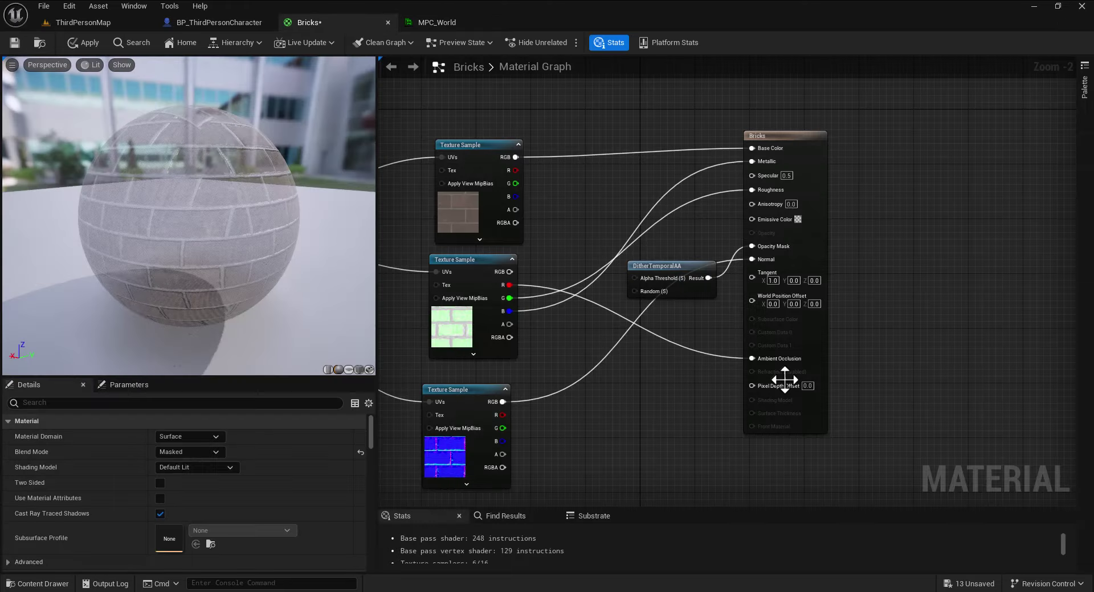
right_drag(581, 403, 571, 379)
right_click(555, 326)
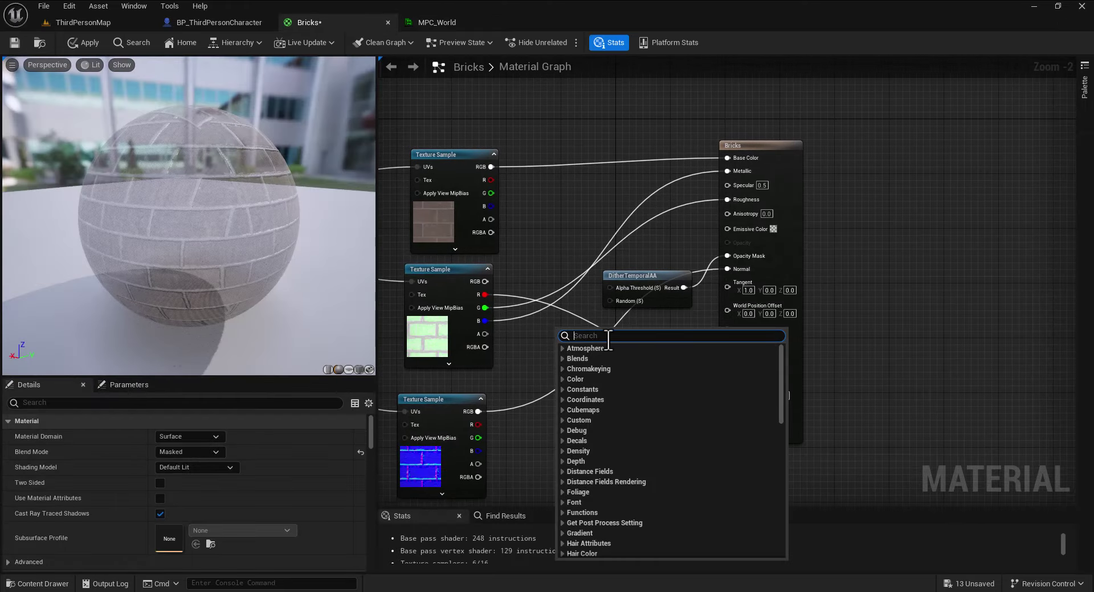
text(coll)
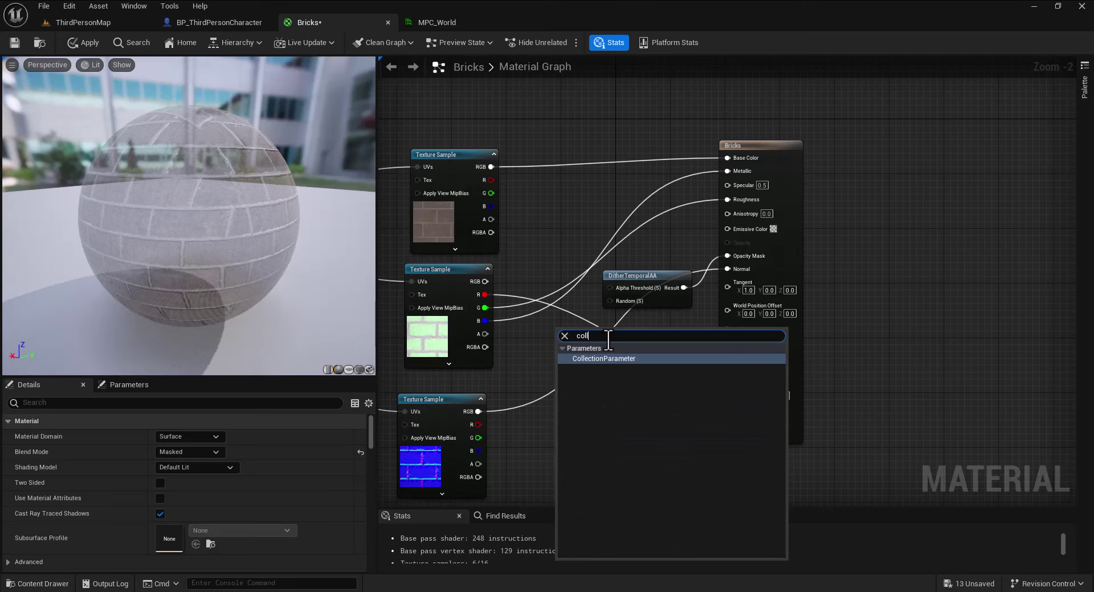
text(ec)
key(Return)
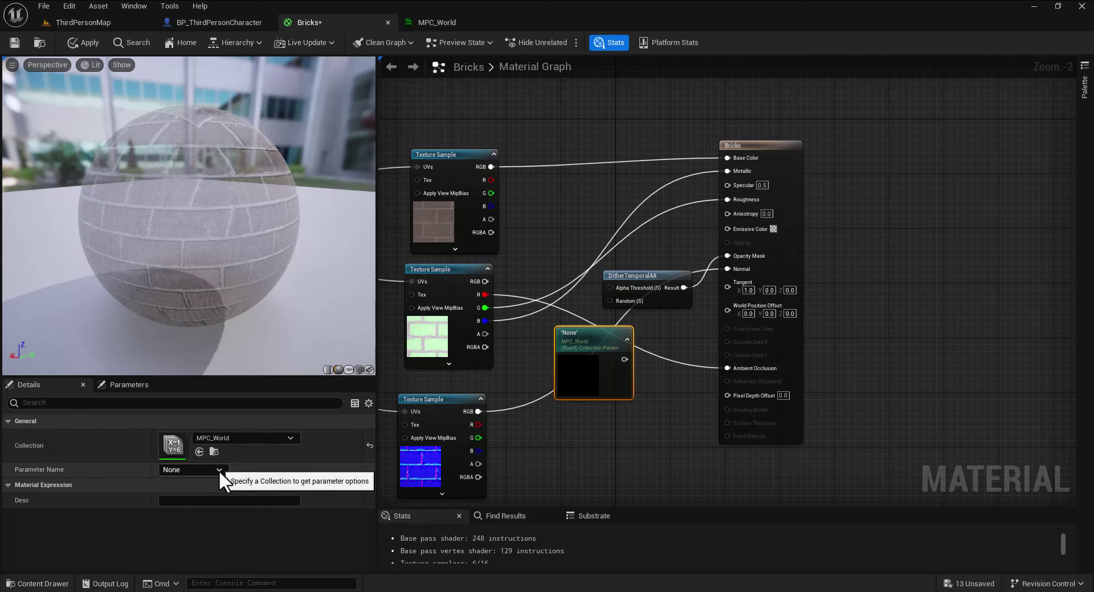
click(204, 468)
click(182, 479)
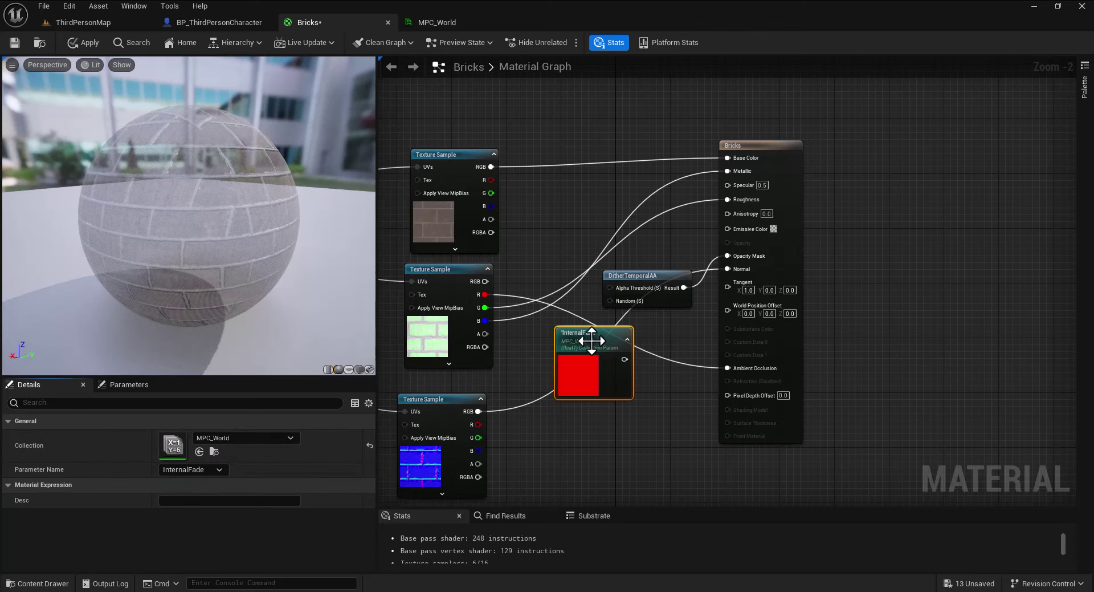
- Place the InternalFade node beside DitherTemporalAA, connect it to Alpha Threshold and apply the Bricks material
drag(592, 341, 624, 296)
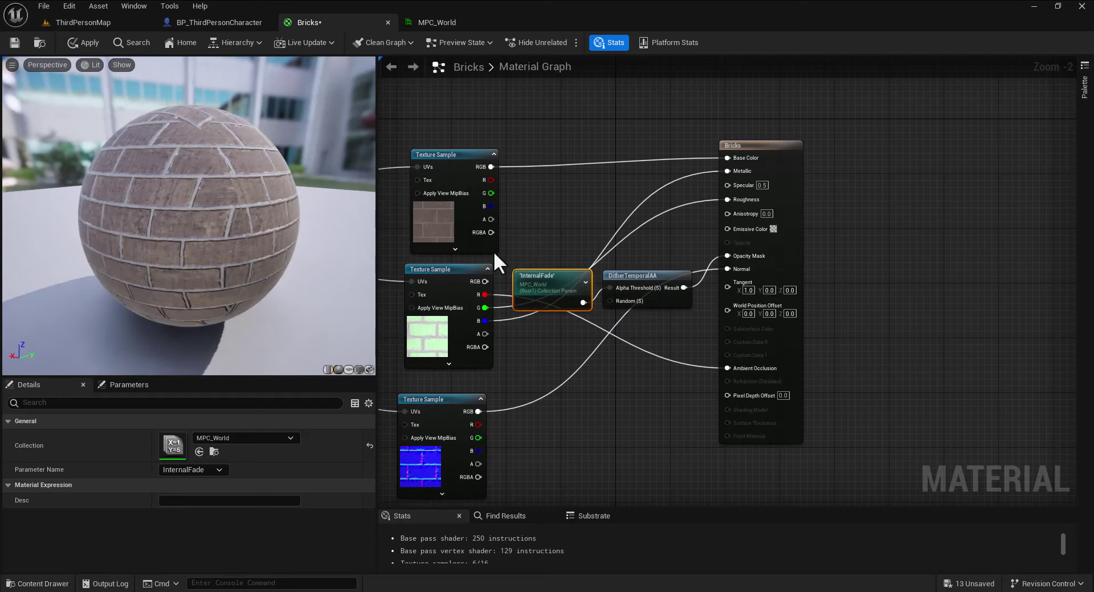
click(88, 48)
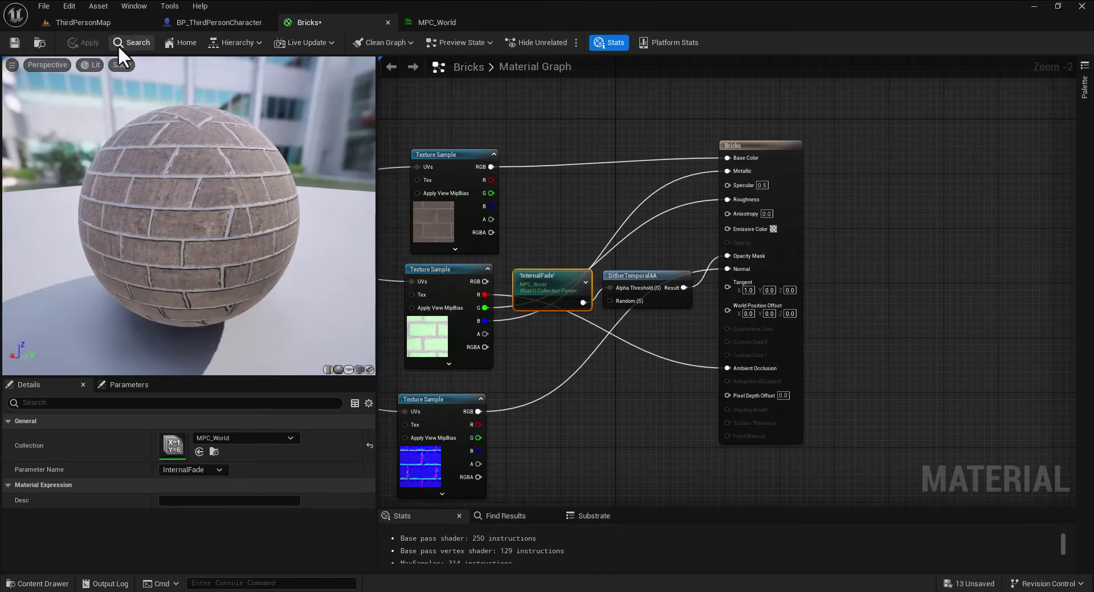
- Adjust InternalFade's default value in a floating MPC_World window over the ThirdPersonMap brick walls, ending at about 1.08, and close the window
click(103, 23)
right_drag(399, 228, 444, 234)
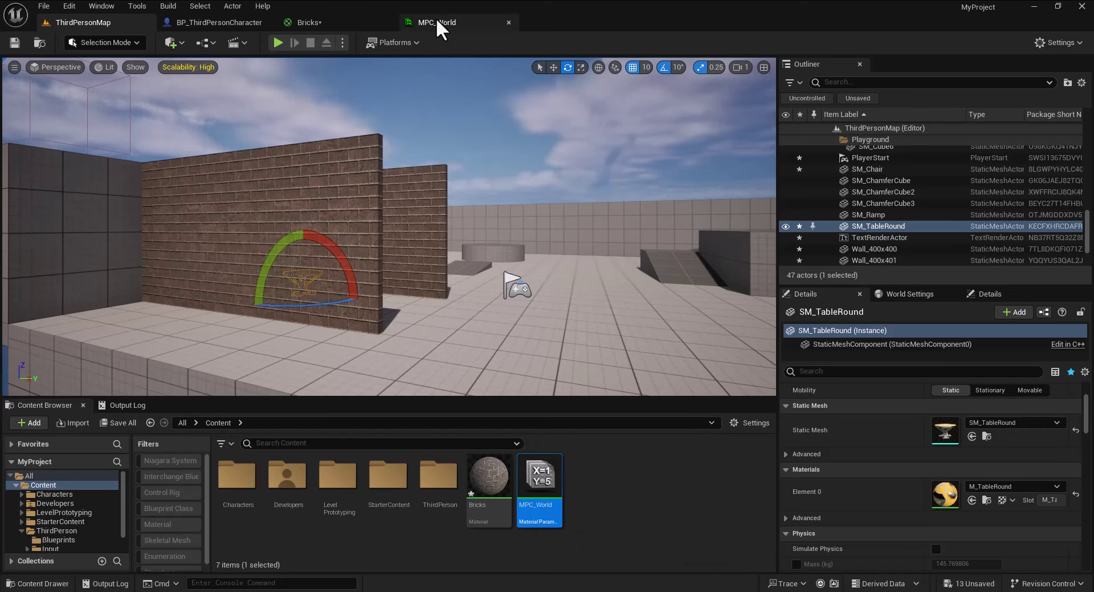
drag(437, 22, 635, 240)
click(103, 25)
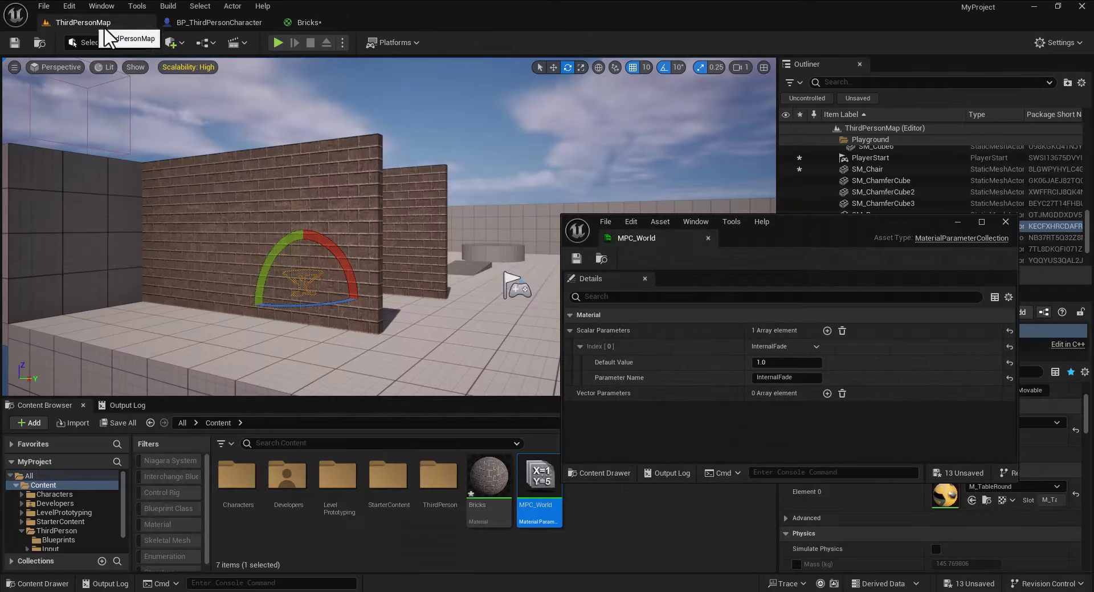
mouse_move(783, 363)
mouse_down()
mouse_move(705, 363)
mouse_move(795, 361)
mouse_up()
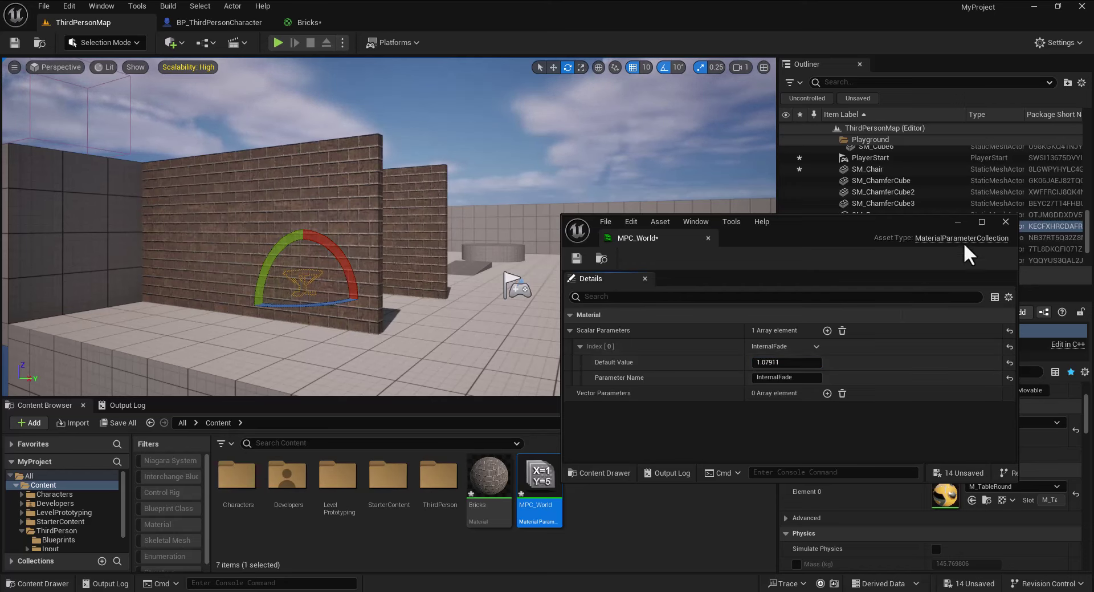
click(1006, 221)
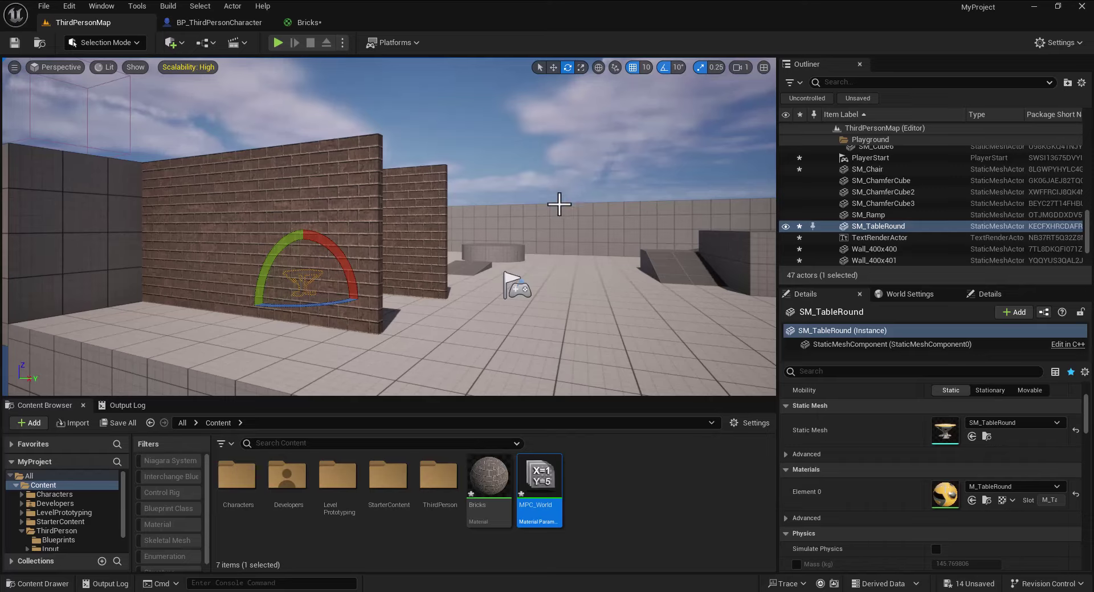
- Create a new Blueprint Class with Actor as its parent in the Content folder of ThirdPersonMap
right_drag(559, 205, 581, 234)
right_drag(495, 248, 536, 302)
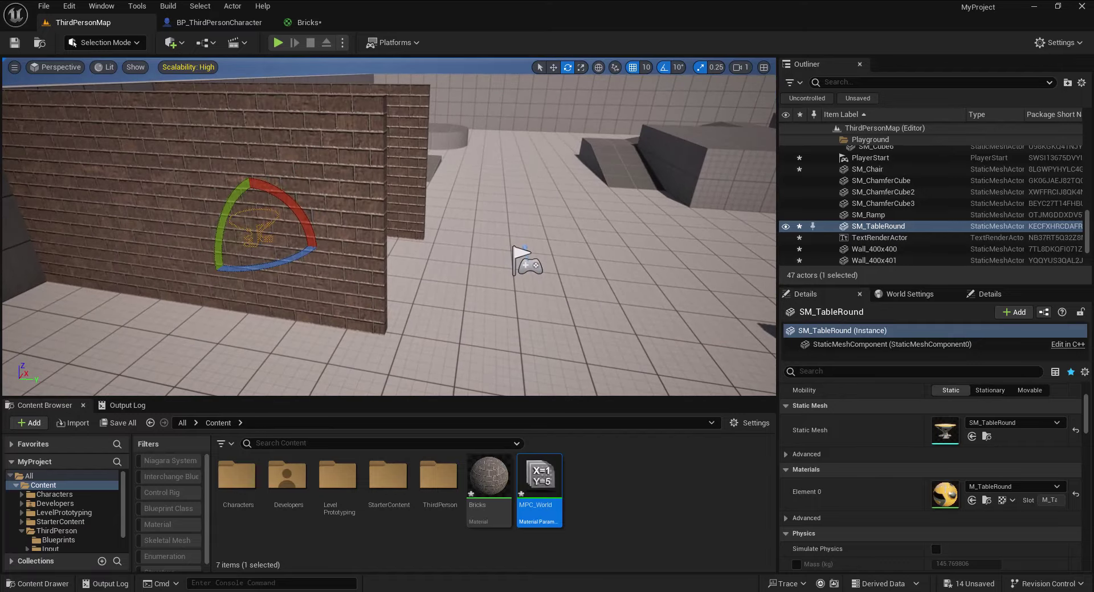
right_click(677, 330)
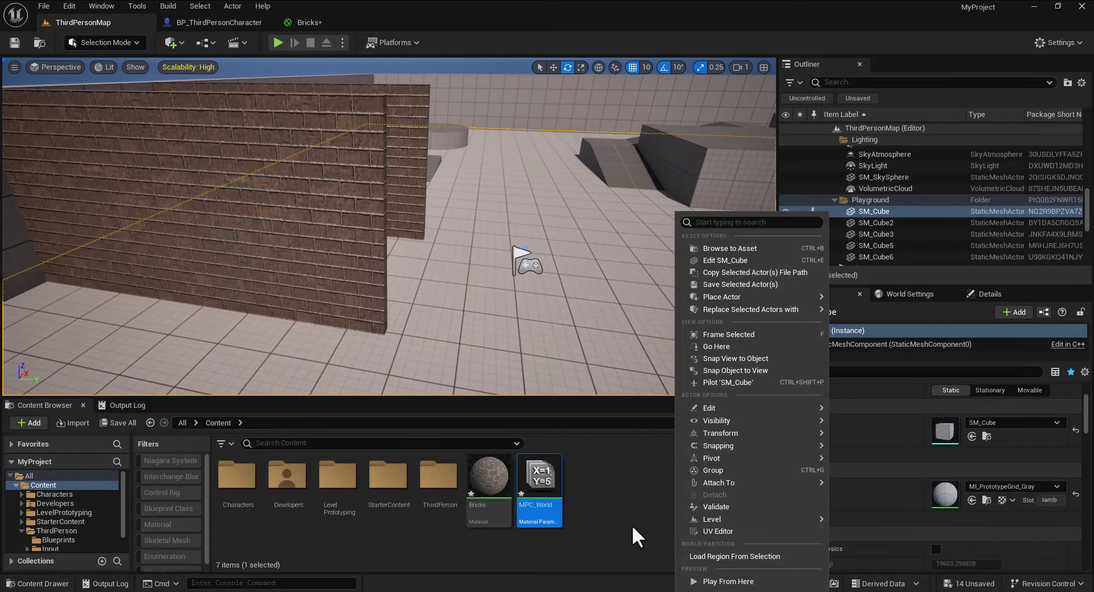
click(608, 516)
right_click(608, 510)
click(661, 174)
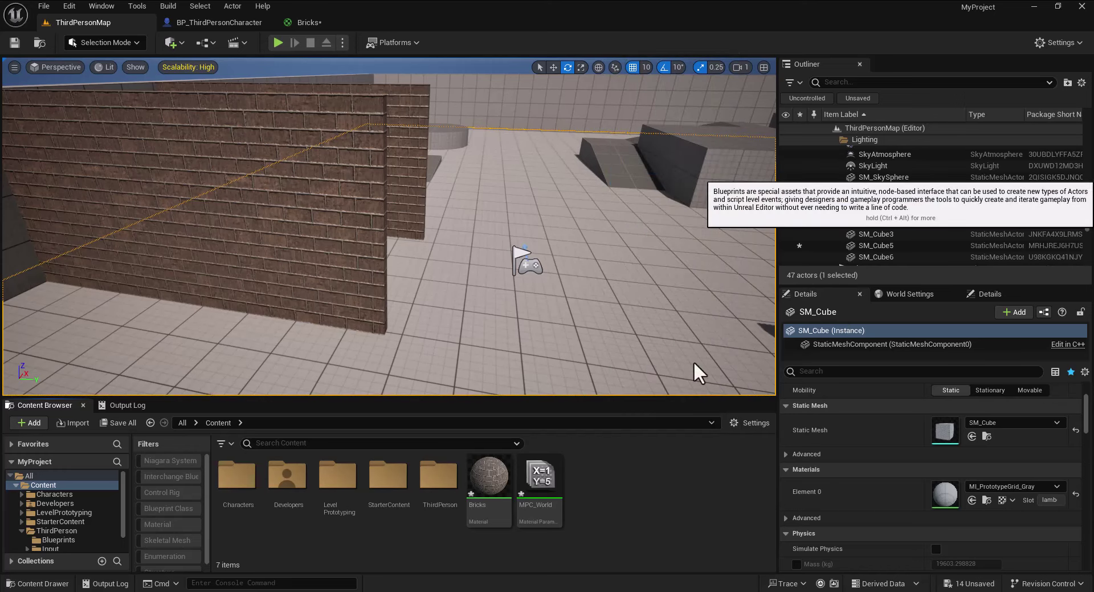
click(436, 222)
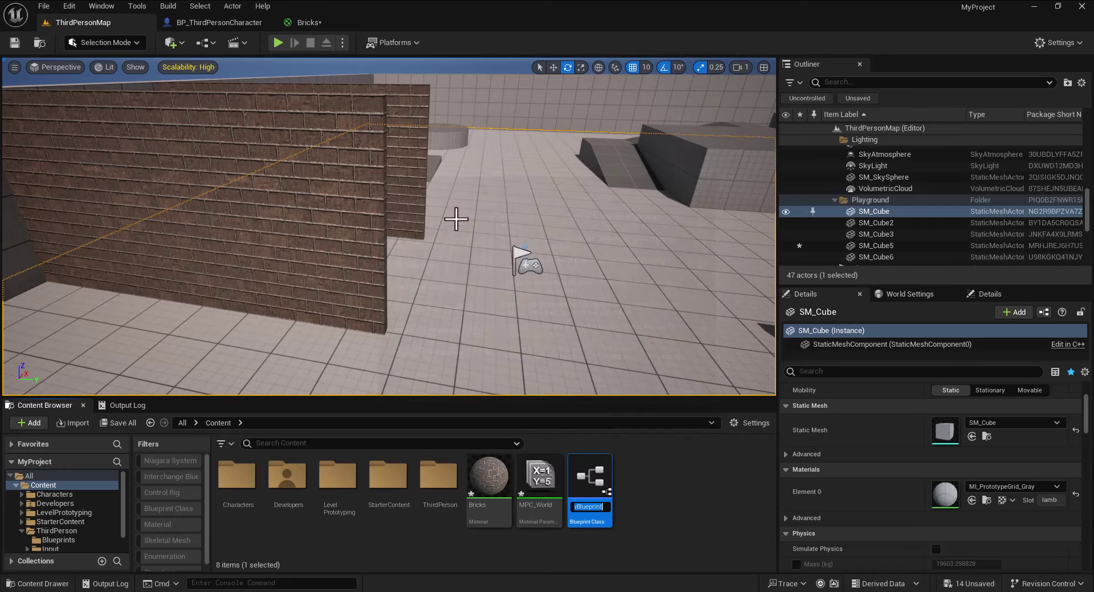
- Name the new Blueprint Class BP_InternalRoomDectection
text(BP)
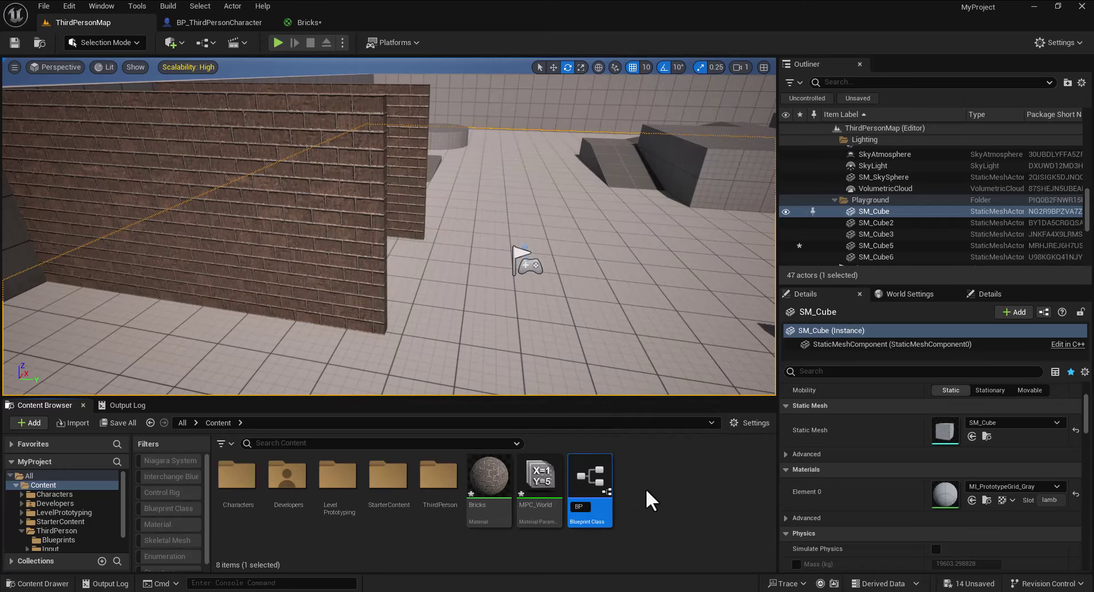
text(_InternalRoomDection)
key(BackSpace)
key(BackSpace)
key(BackSpace)
text(ection)
key(Return)
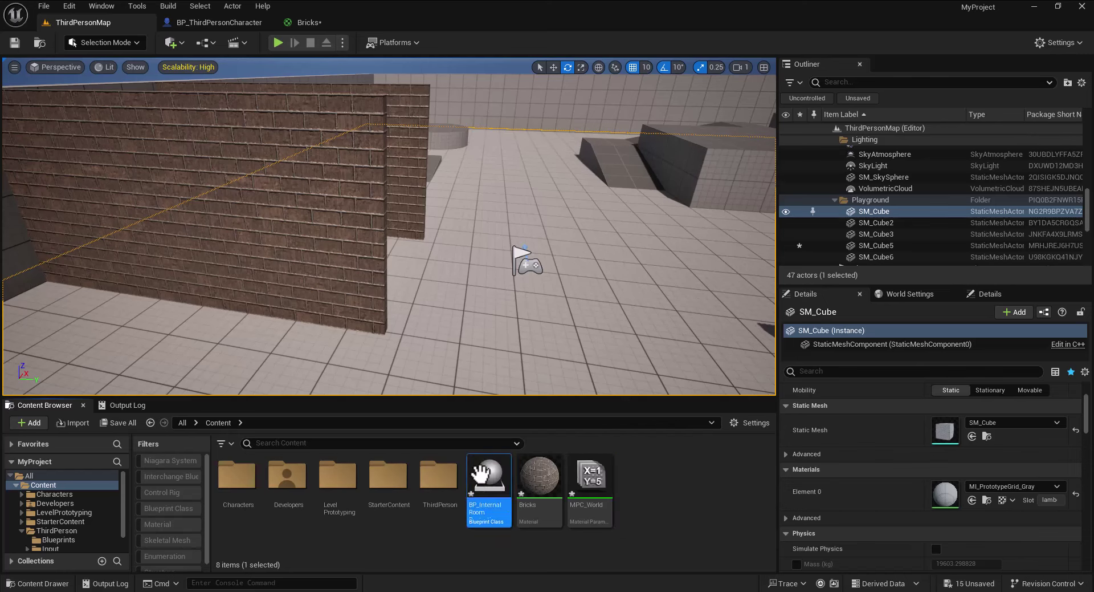
- Open BP_InternalRoomDectection and add a Box Collision component under DefaultSceneRoot, keeping the name Box
double_click(482, 489)
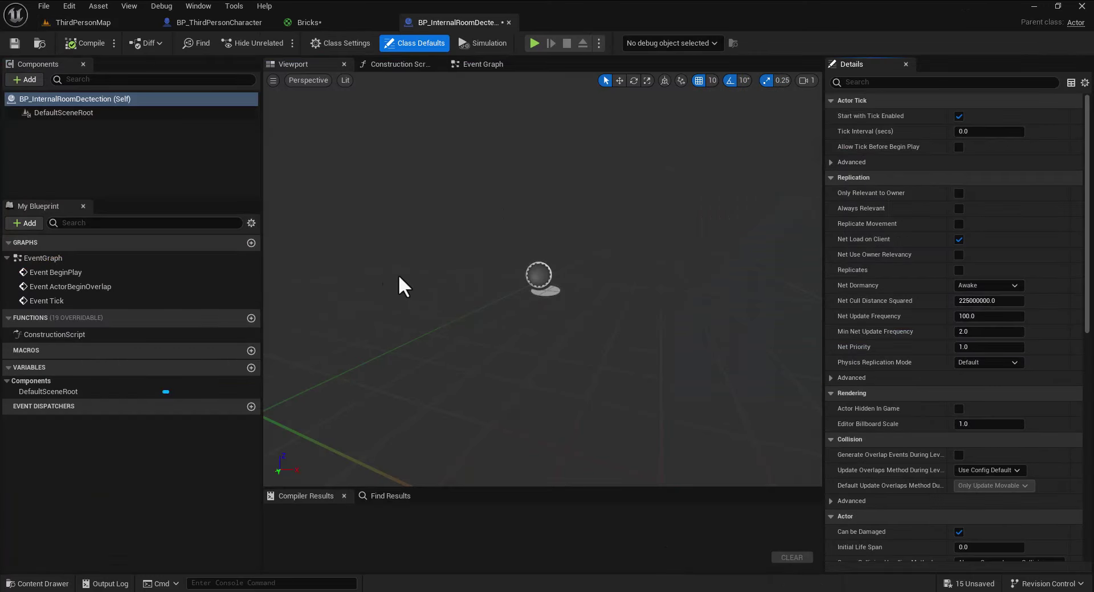
click(25, 79)
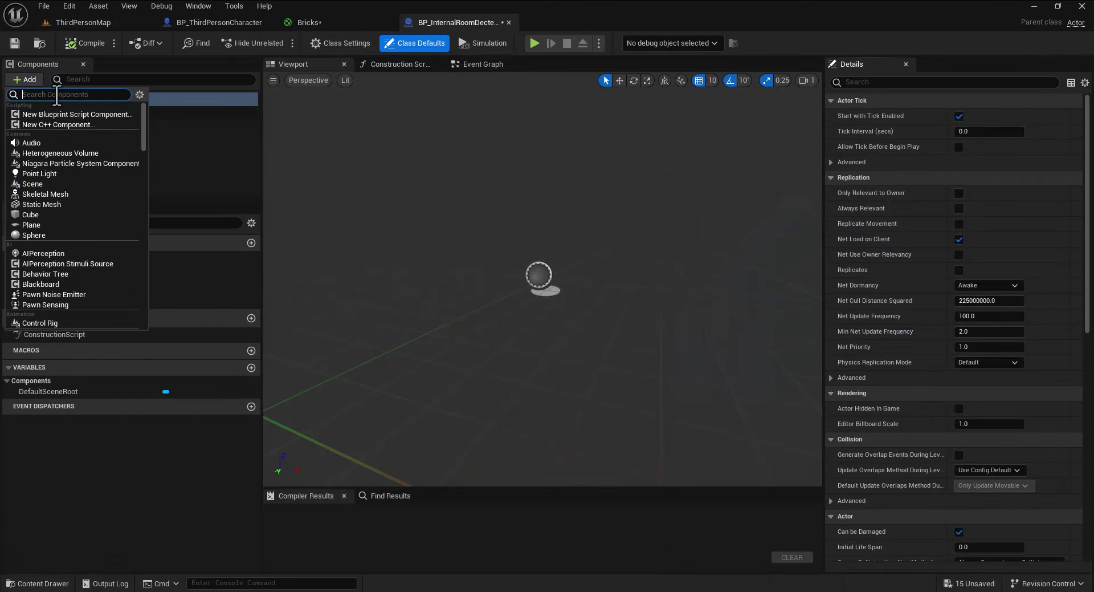
text(box)
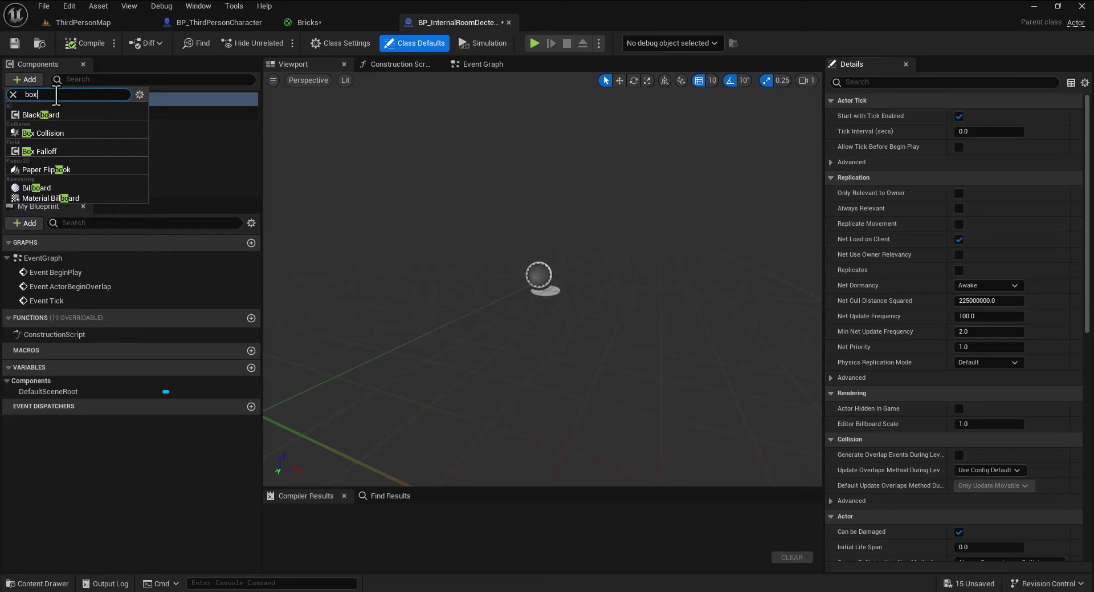
click(51, 112)
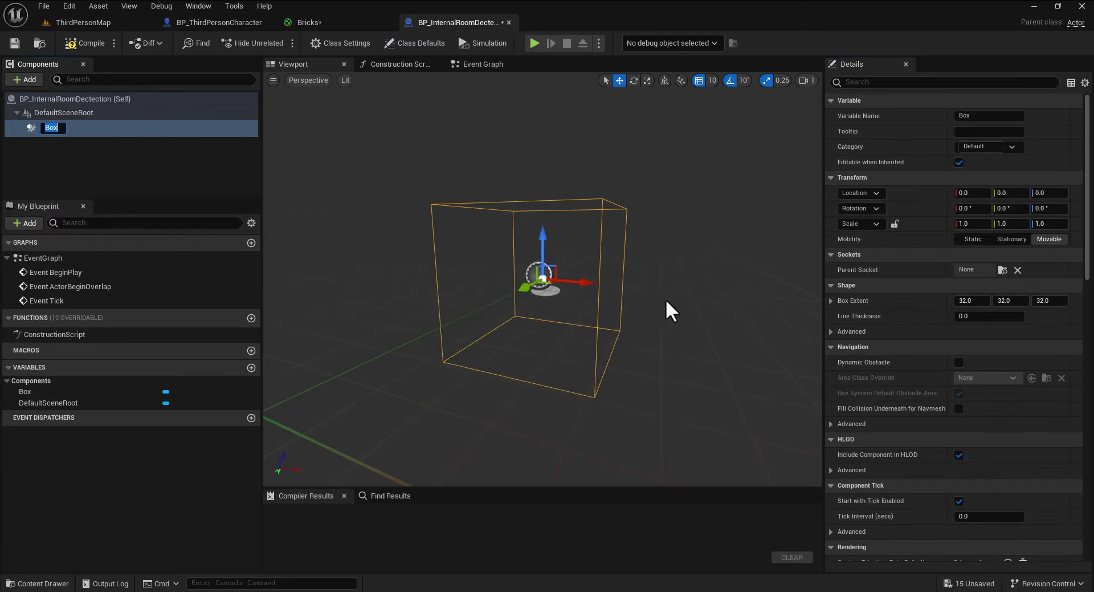
right_drag(622, 299, 644, 285)
mouse_move(574, 312)
right_down()
mouse_move(570, 342)
mouse_move(574, 312)
right_up()
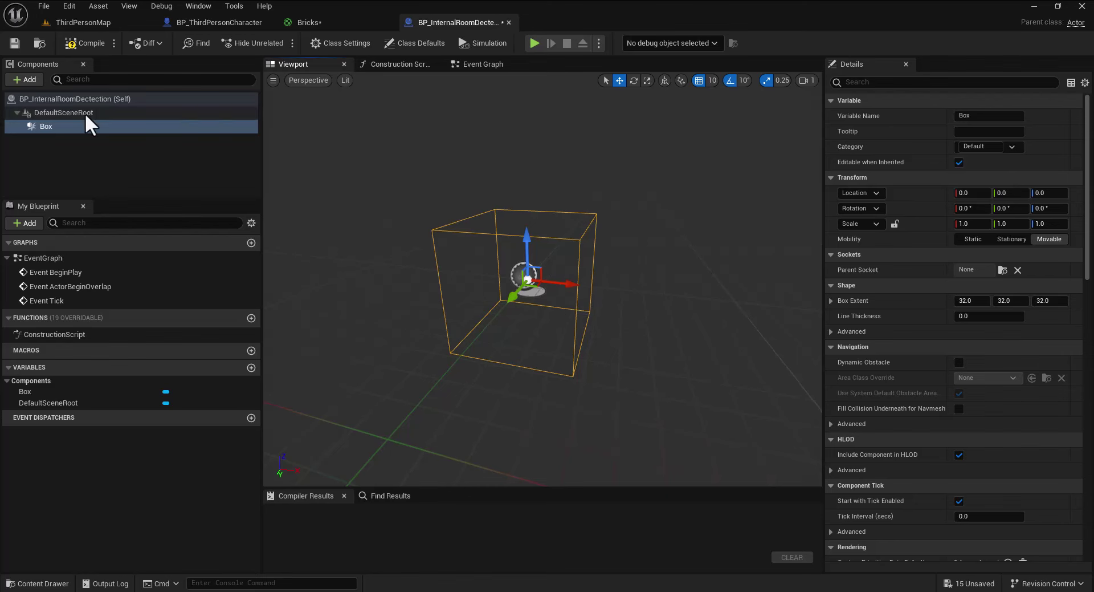
- Add OnComponentBeginOverlap and OnComponentEndOverlap events for the Box component to the event graph
right_click(50, 125)
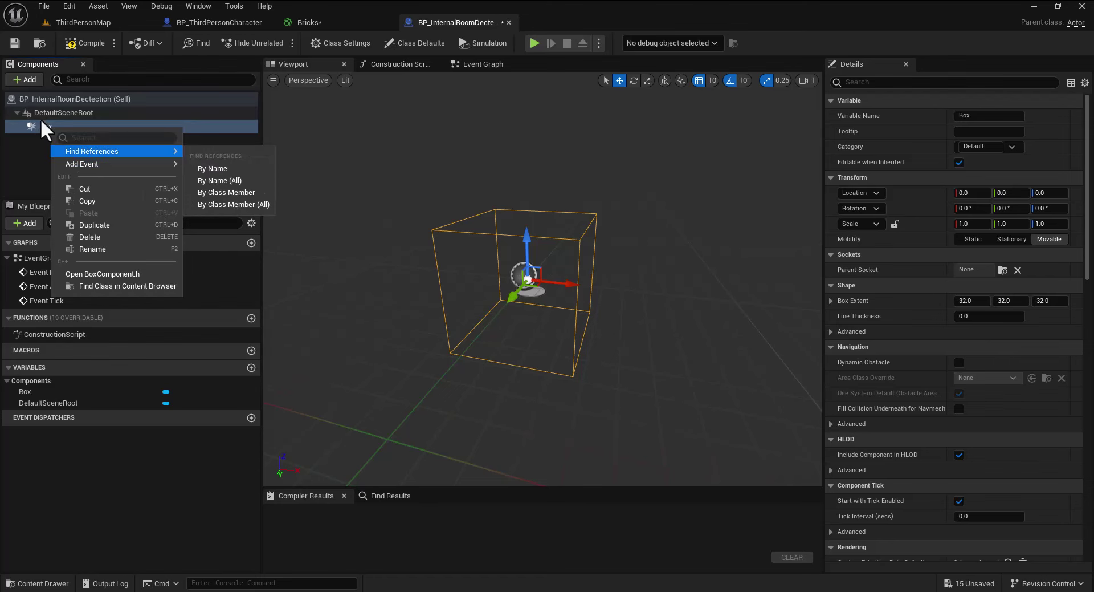
mouse_move(129, 165)
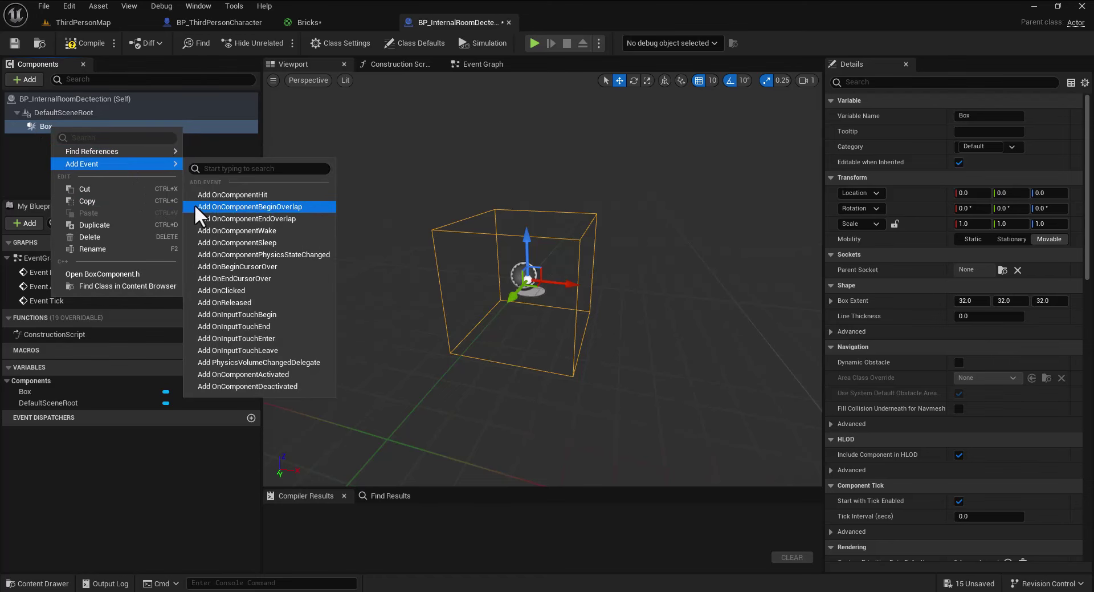
click(284, 207)
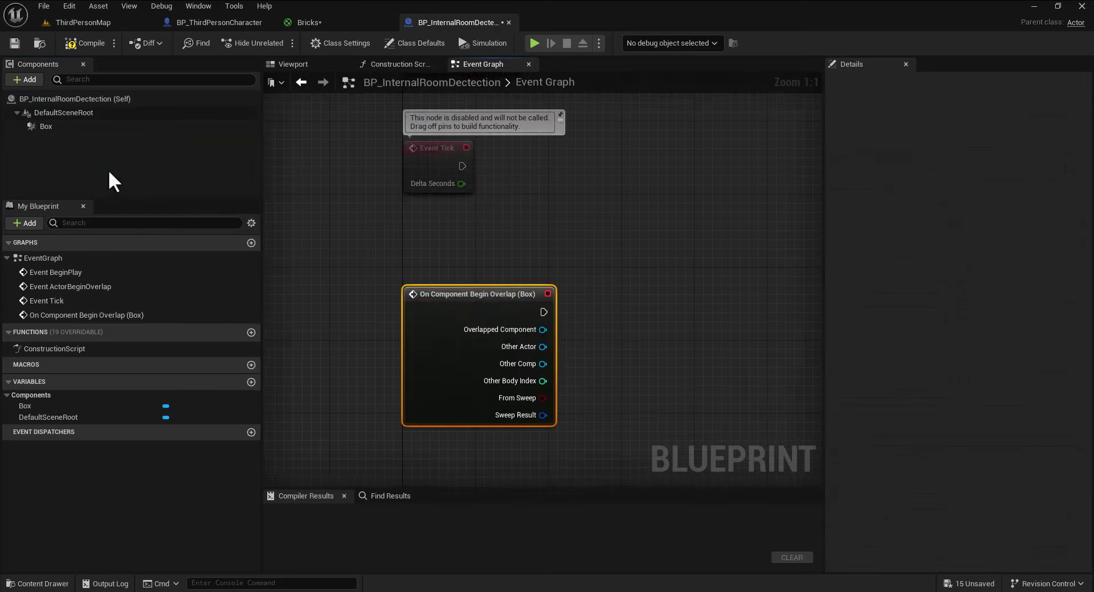
click(68, 128)
right_click(67, 128)
mouse_move(129, 167)
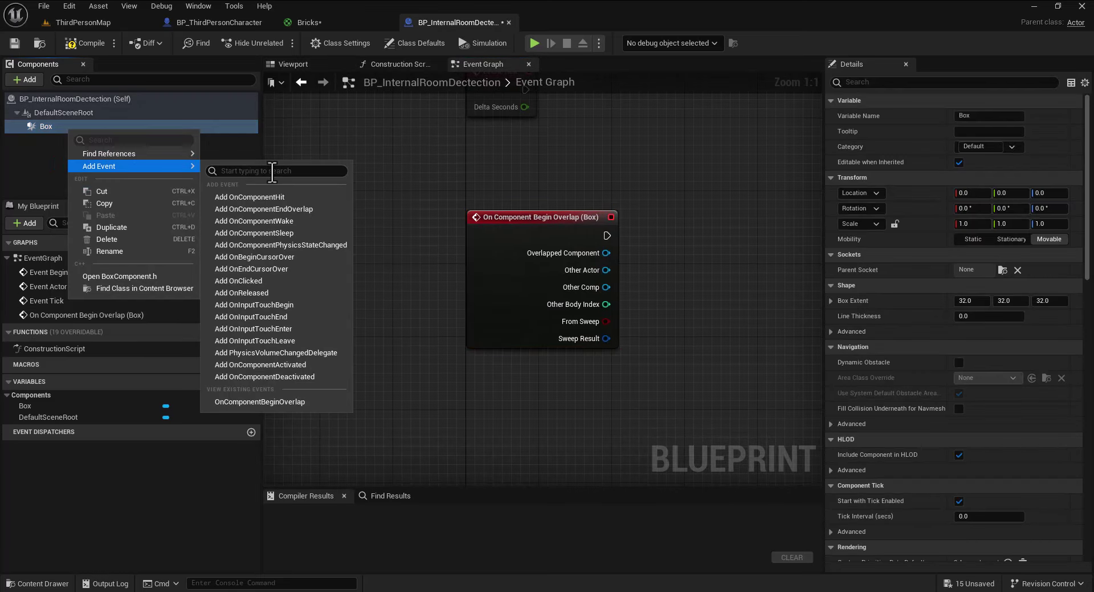
click(295, 209)
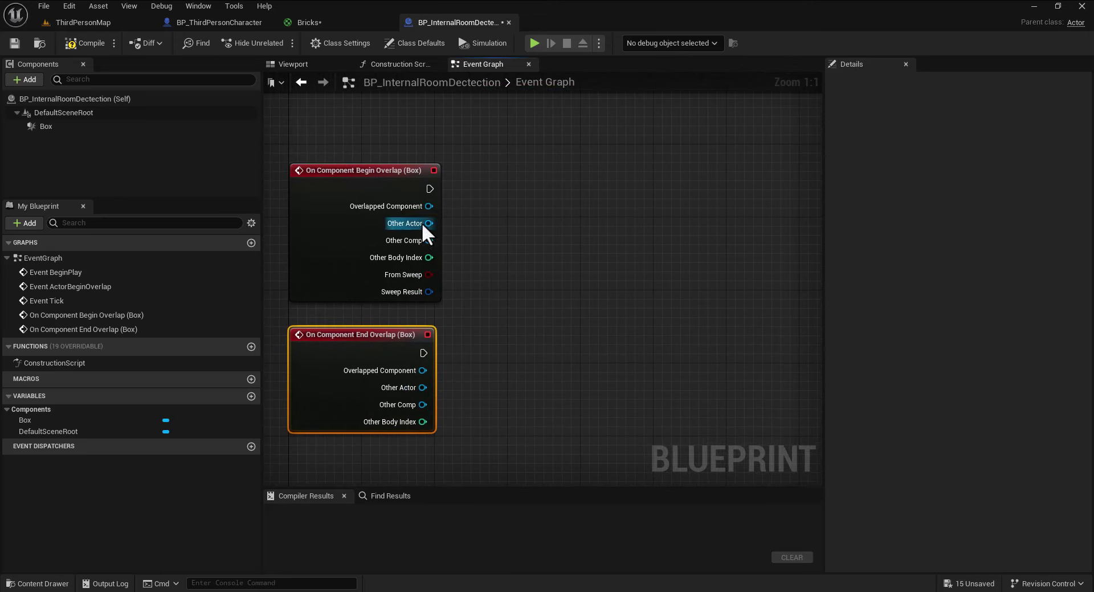
- Add a Cast To BP_ThirdPersonCharacter node from the Begin Overlap event's Other Actor and place it beside the event
drag(430, 223, 513, 223)
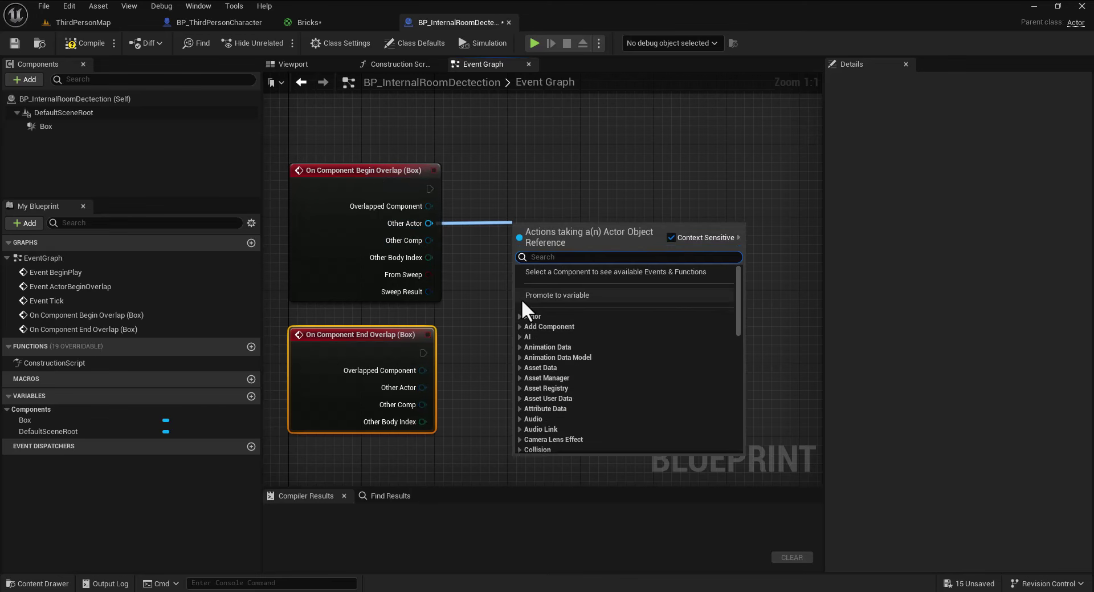
text(cast)
scroll(521, 298, down, 2)
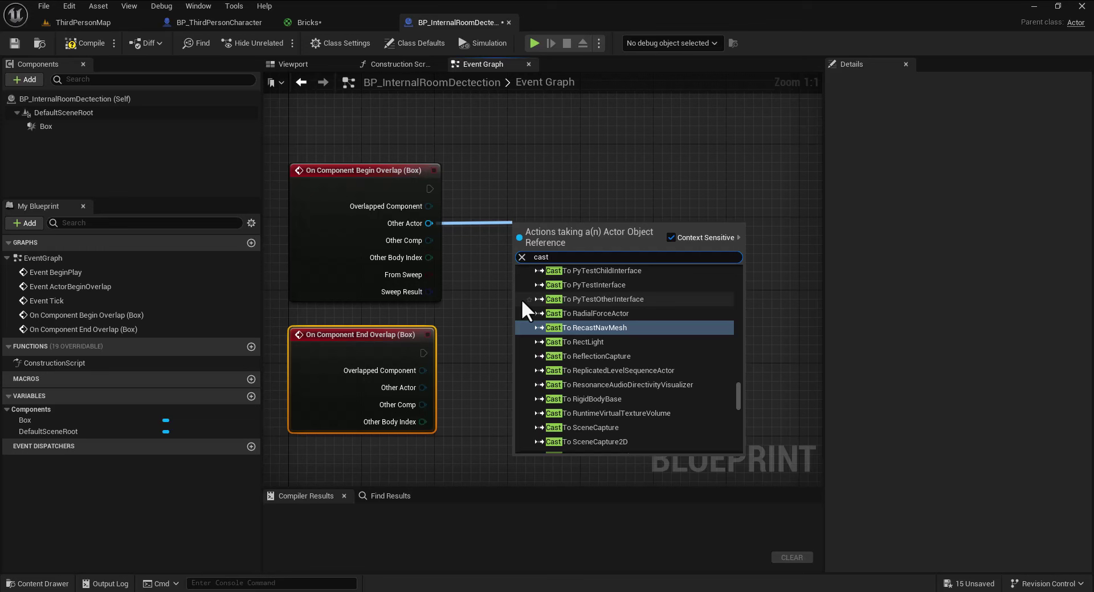
text(to third)
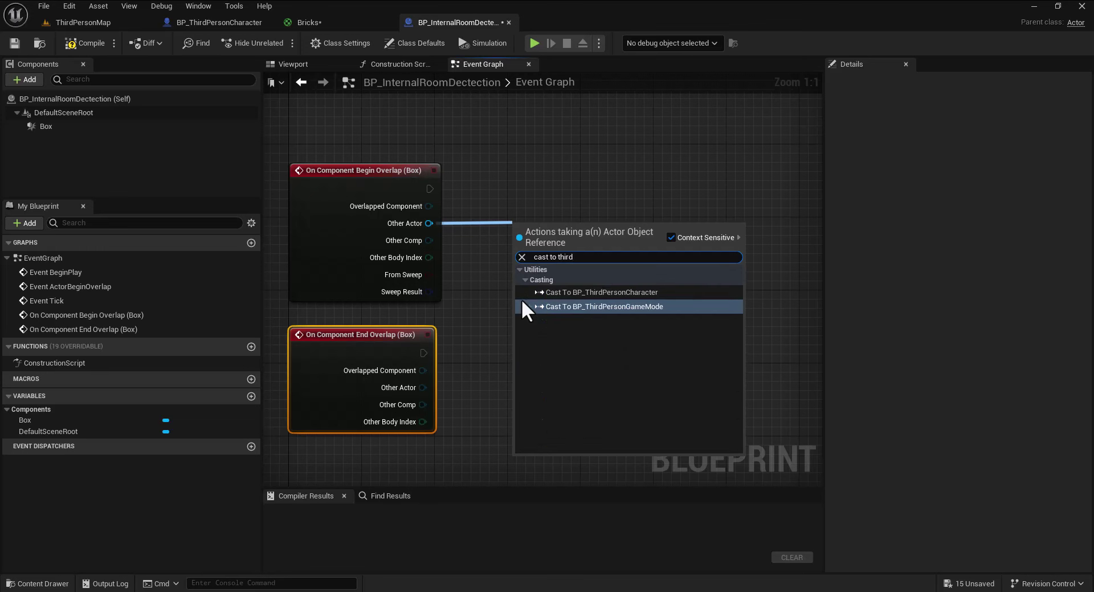
click(649, 291)
drag(544, 223, 536, 168)
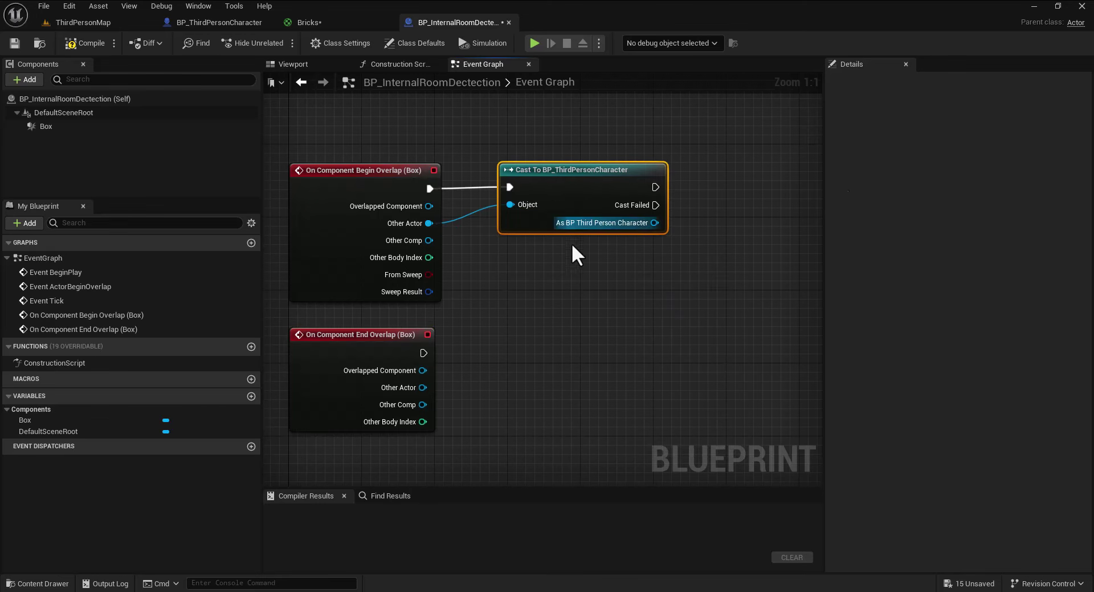
- Duplicate the cast node for the End Overlap event, connecting its execution and Other Actor outputs, and align both casts
key(ctrl+c)
key(ctrl+v)
drag(570, 376, 495, 329)
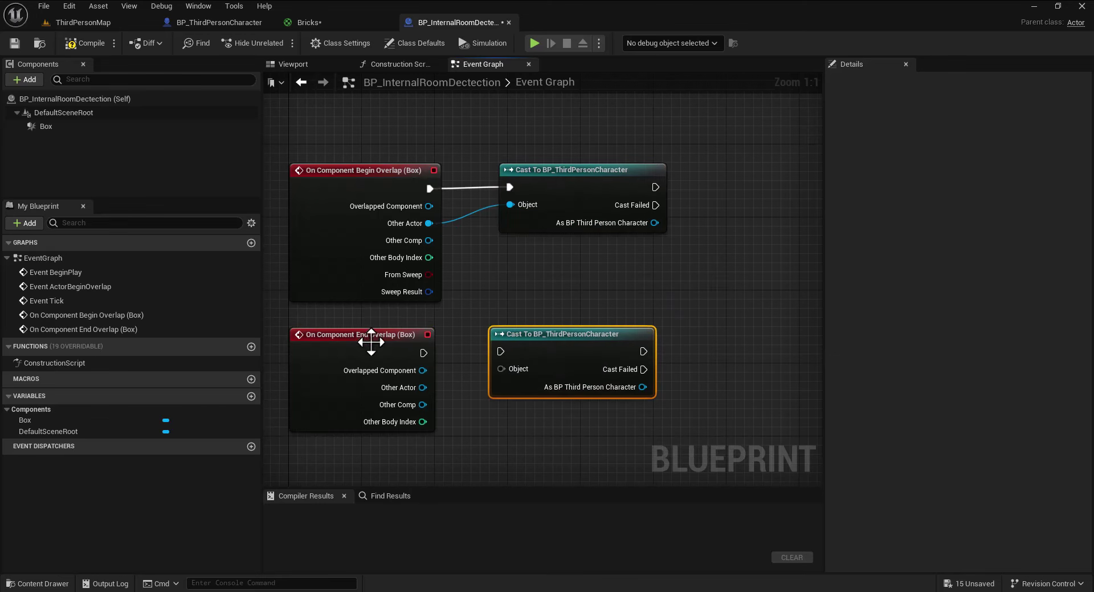
drag(423, 352, 502, 350)
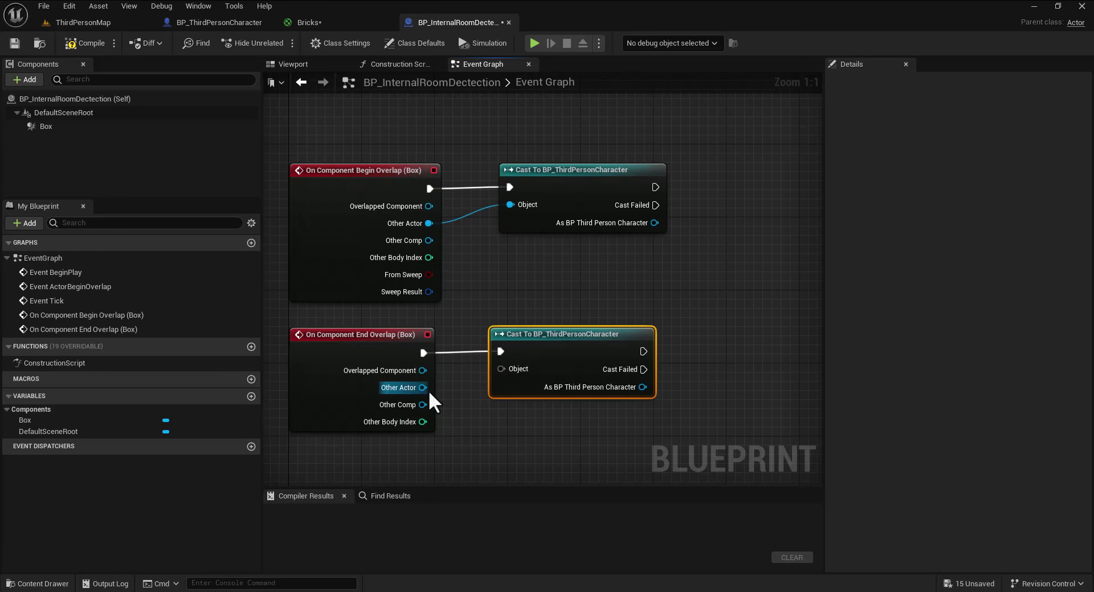
drag(423, 387, 515, 367)
drag(558, 182, 546, 181)
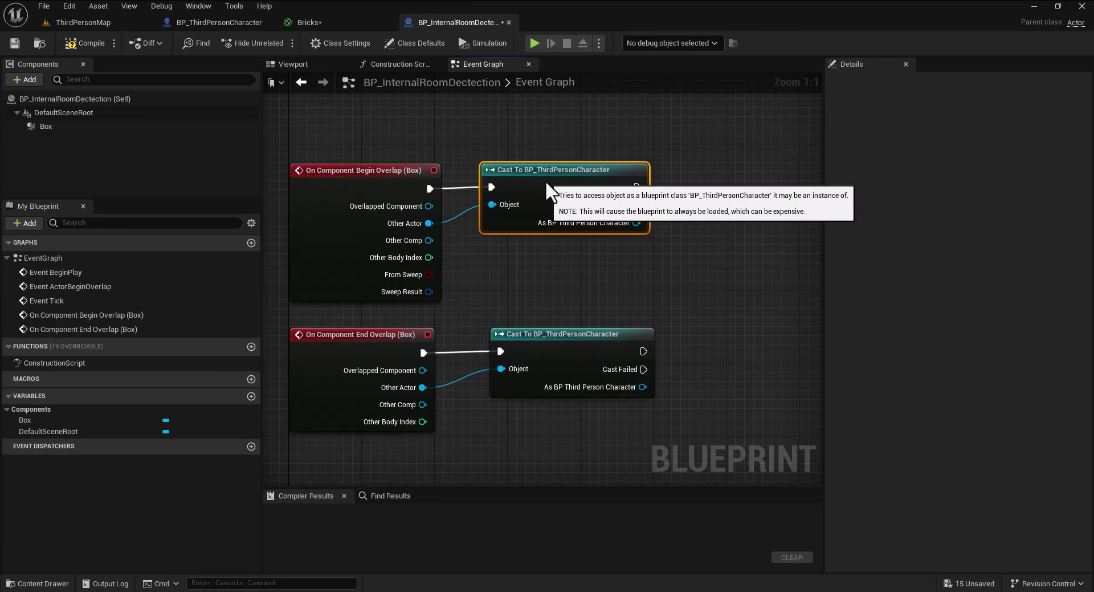
right_drag(673, 283, 620, 298)
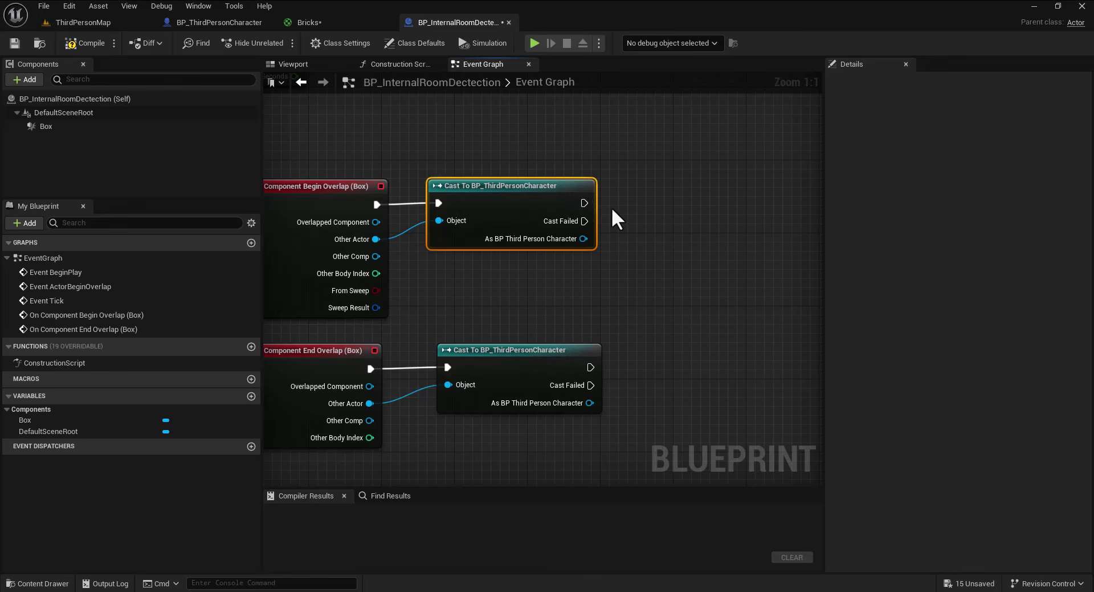
- Add a Set Scalar Parameter Value node for material parameter collections to the event graph, beside the Begin Overlap cast
right_click(638, 234)
text(se)
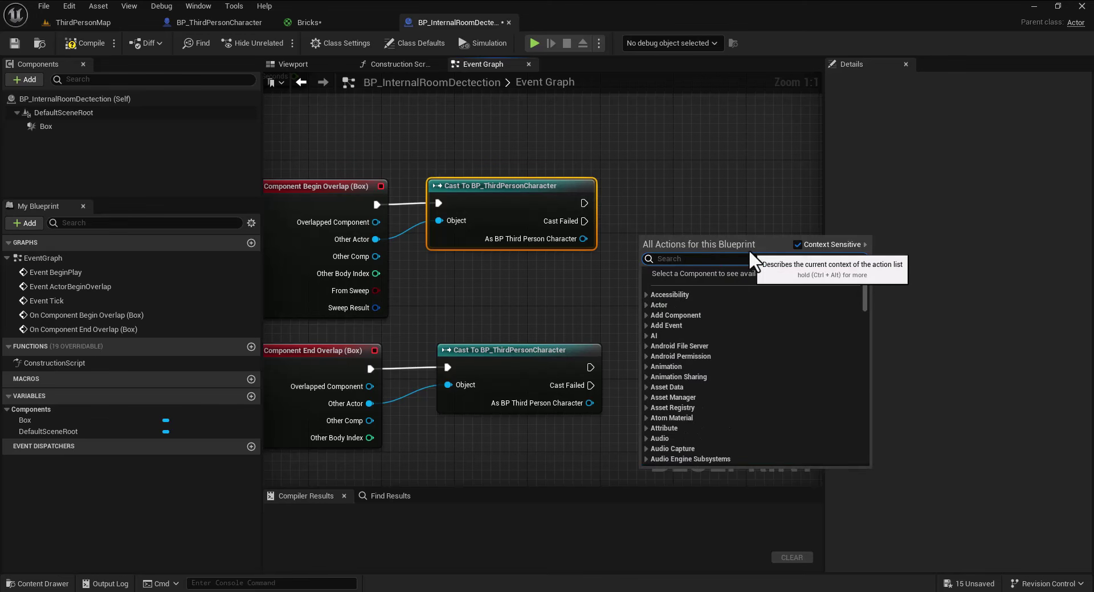
text(t scale)
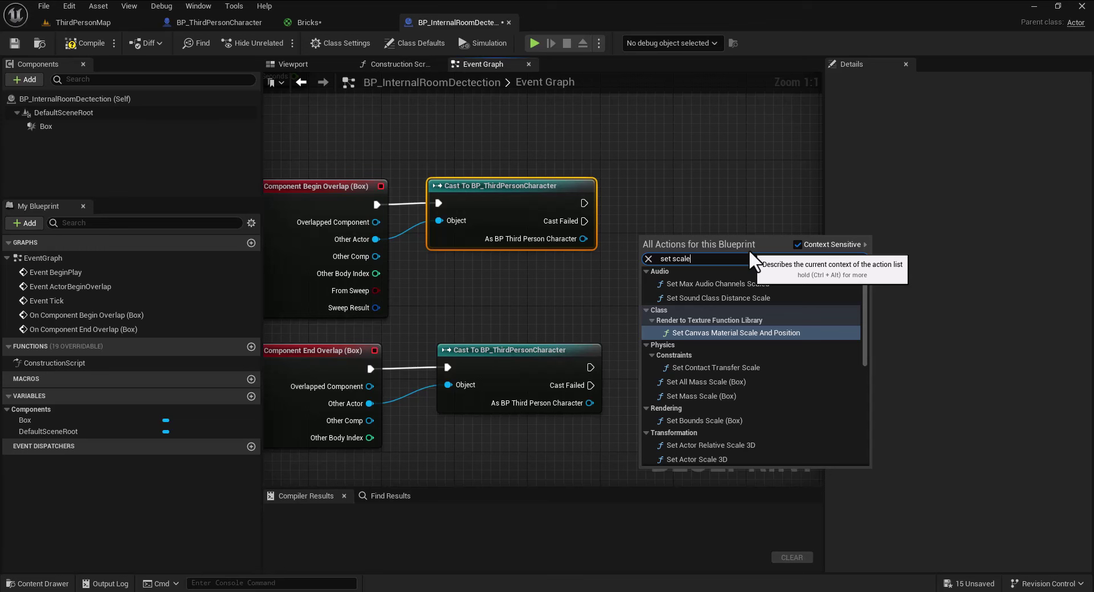
key(BackSpace)
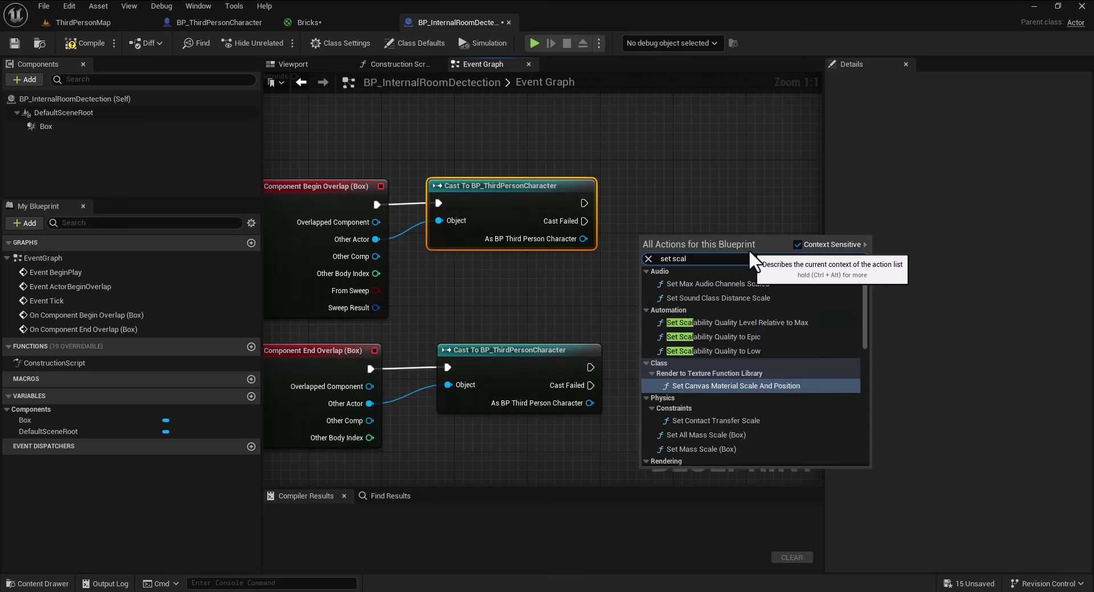
text(e)
key(BackSpace)
text(a)
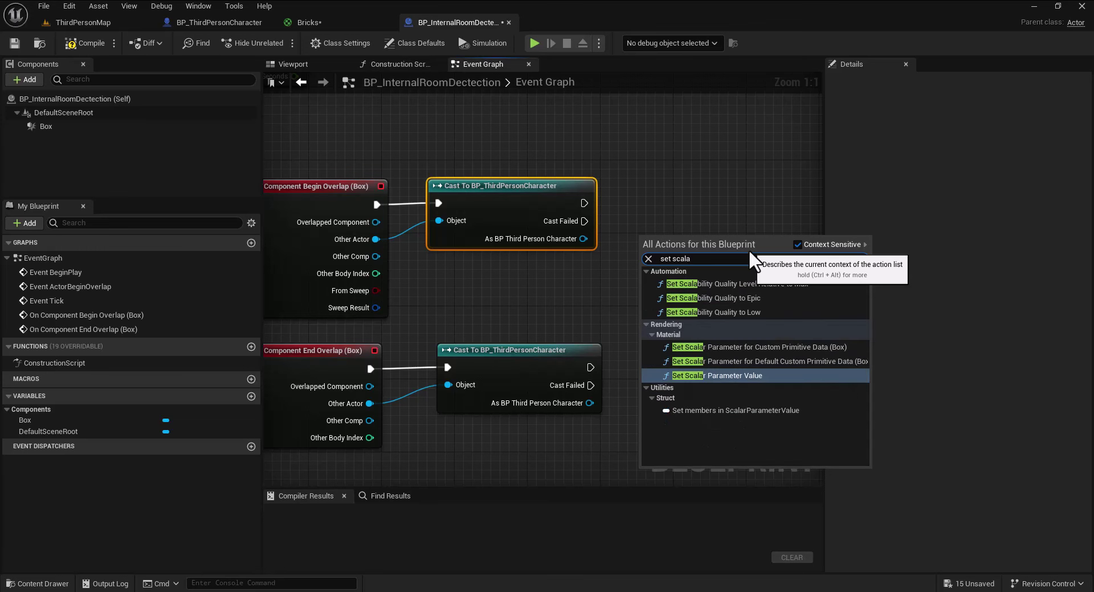
click(719, 375)
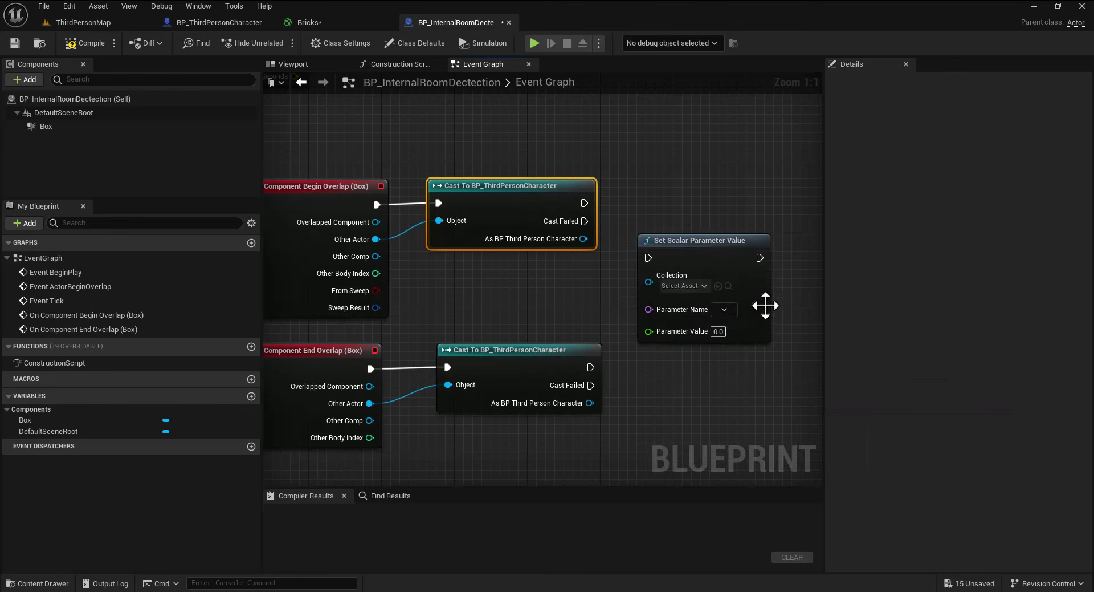
- Set the scalar node's collection to MPC_World and parameter to InternalFade, and connect it after the Begin Overlap cast
click(740, 239)
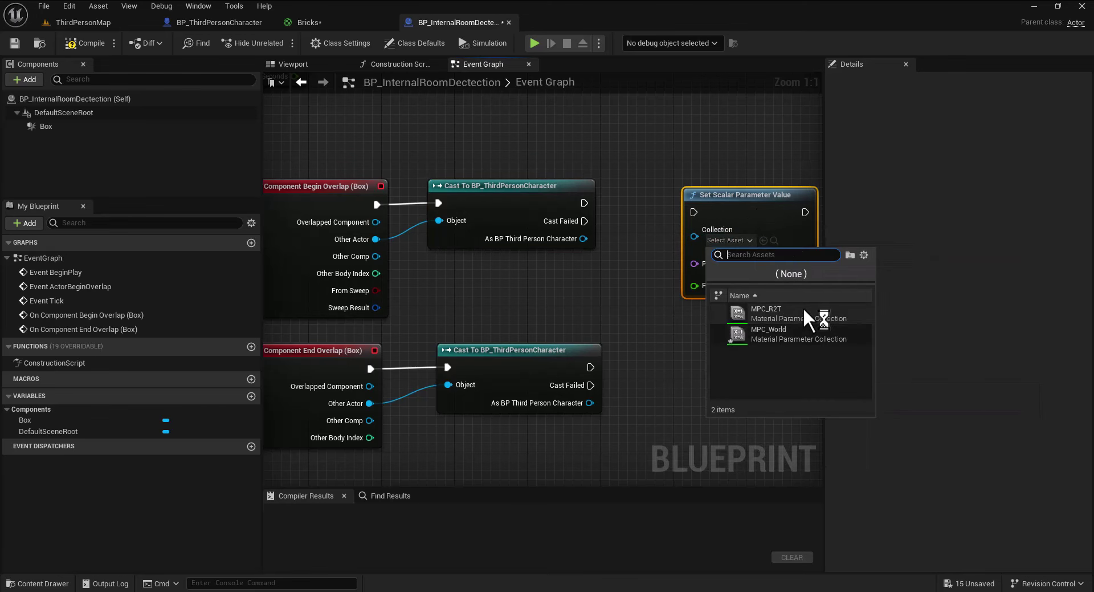
click(776, 329)
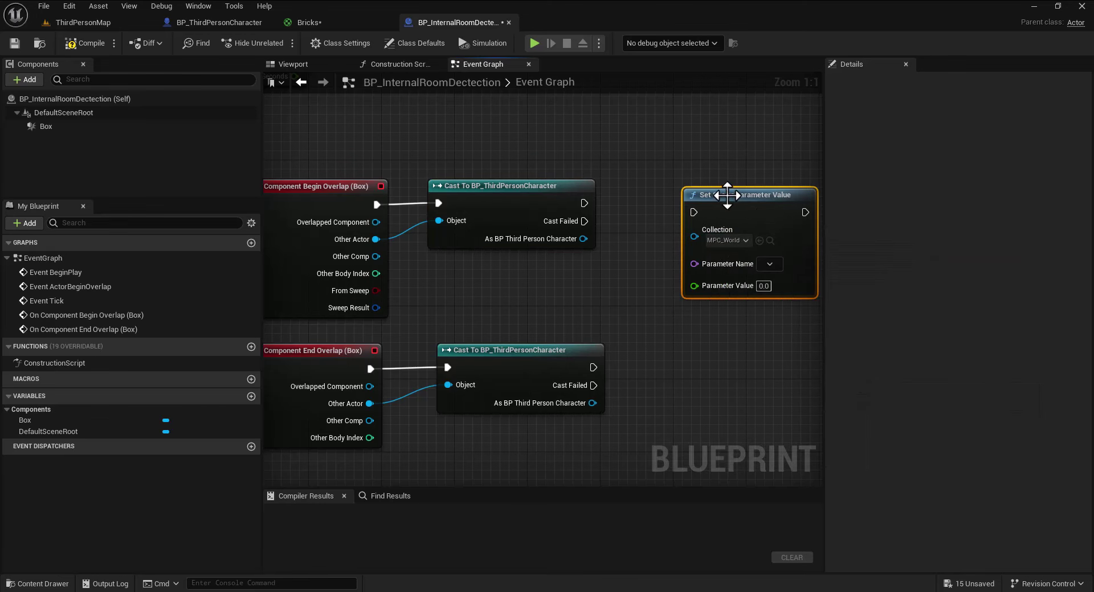
click(769, 262)
click(780, 277)
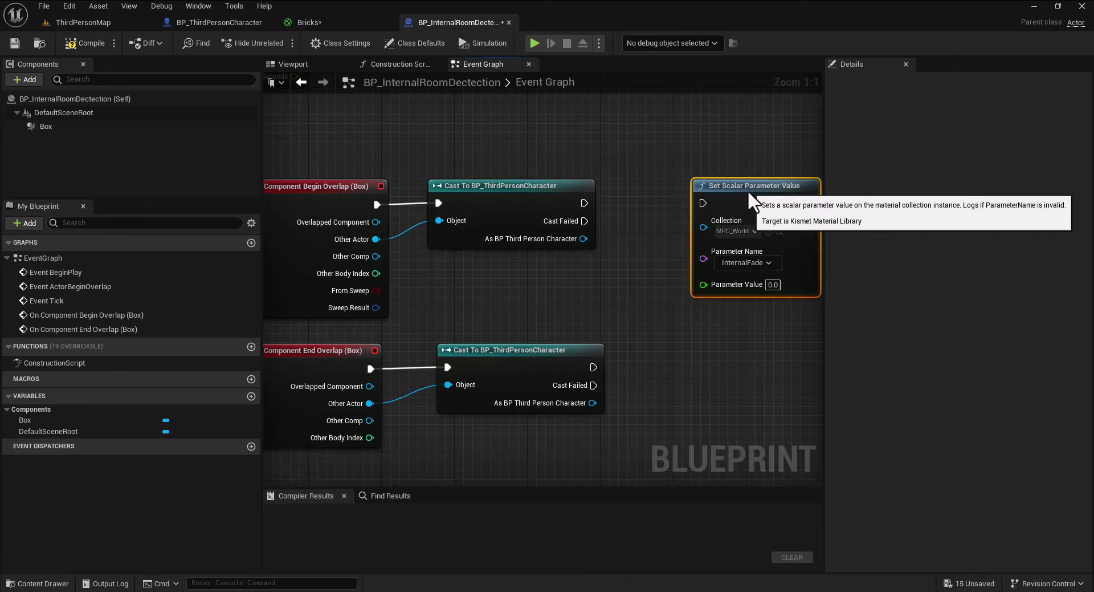
drag(584, 203, 693, 203)
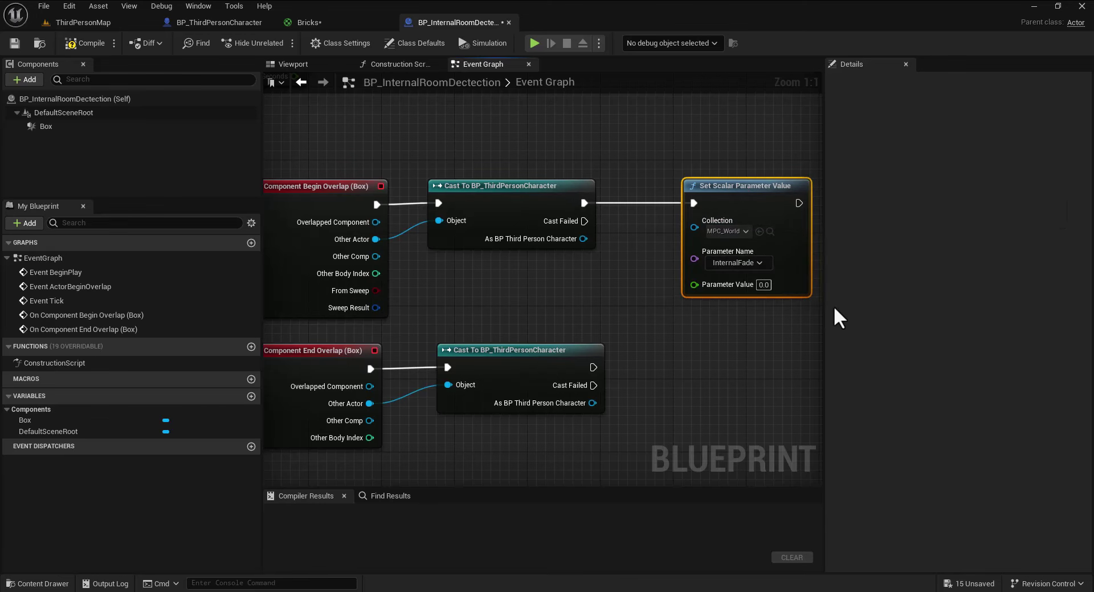
- Break the link between the Begin Overlap cast and Set Scalar Parameter Value, and move that node farther from the casts
right_drag(740, 319, 623, 339)
drag(613, 205, 719, 322)
alt+click(659, 296)
right_drag(569, 308, 549, 250)
drag(715, 261, 730, 268)
right_drag(623, 253, 579, 256)
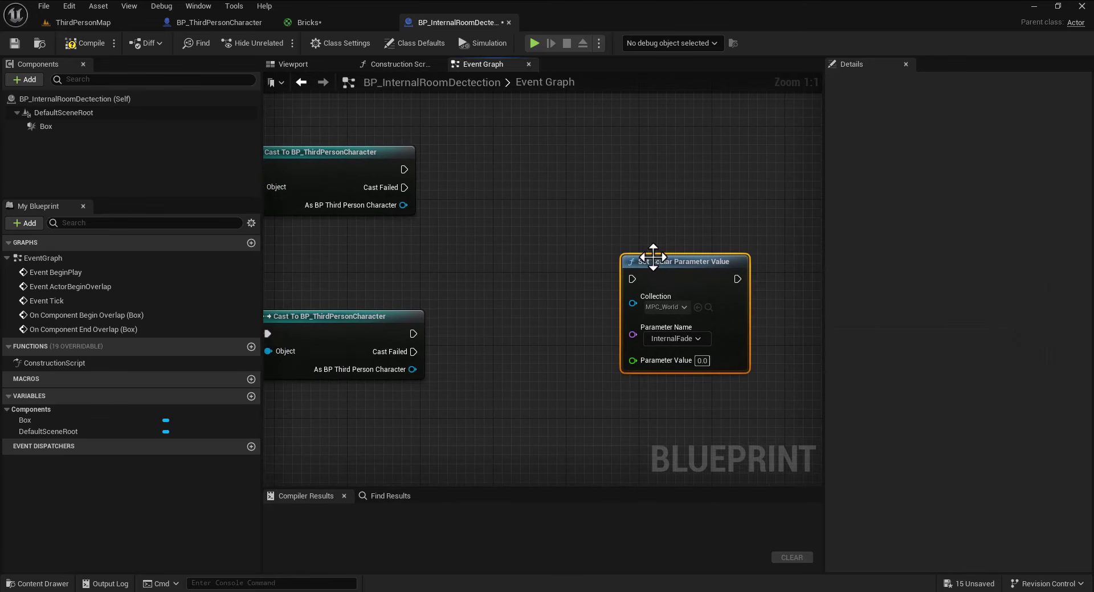
drag(665, 261, 692, 260)
right_drag(532, 235, 535, 226)
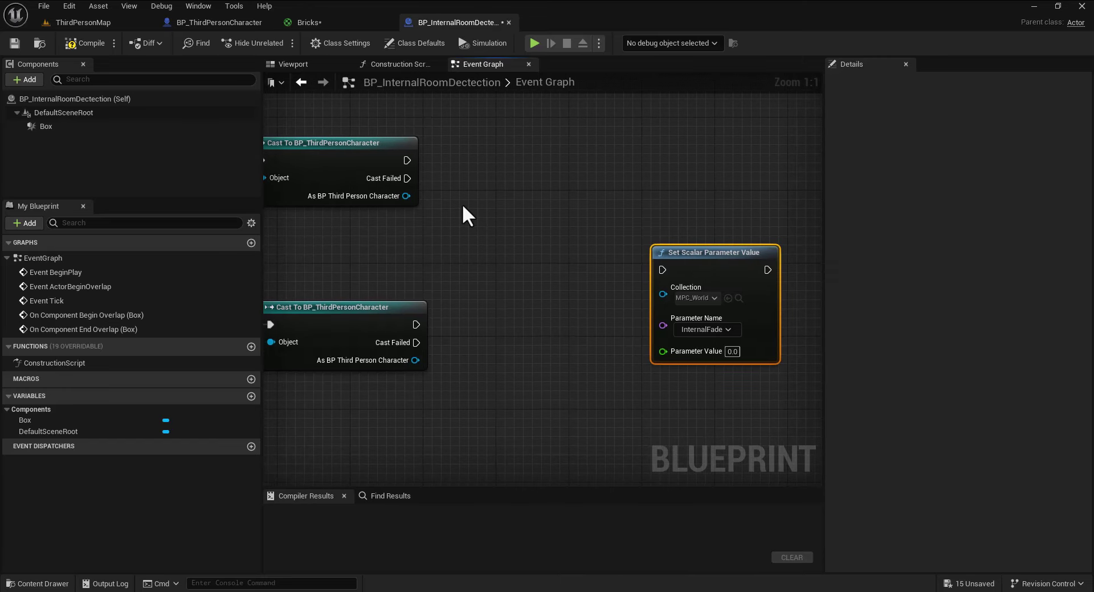
- Add a timeline named FadeinOut and place it between the casts and the Set Scalar Parameter Value node
right_click(459, 204)
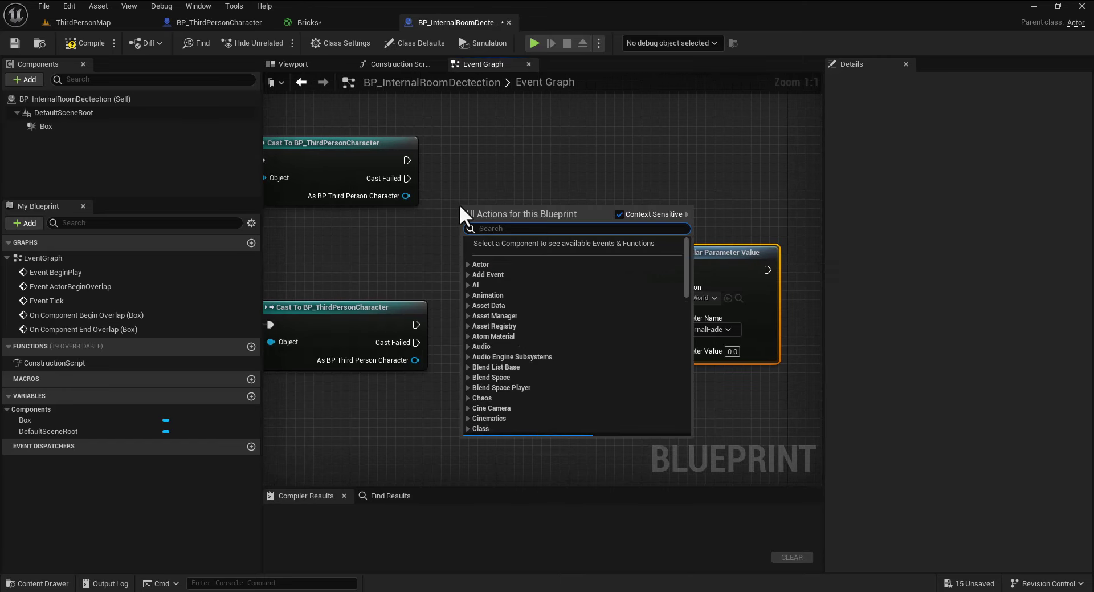
text(add timeline)
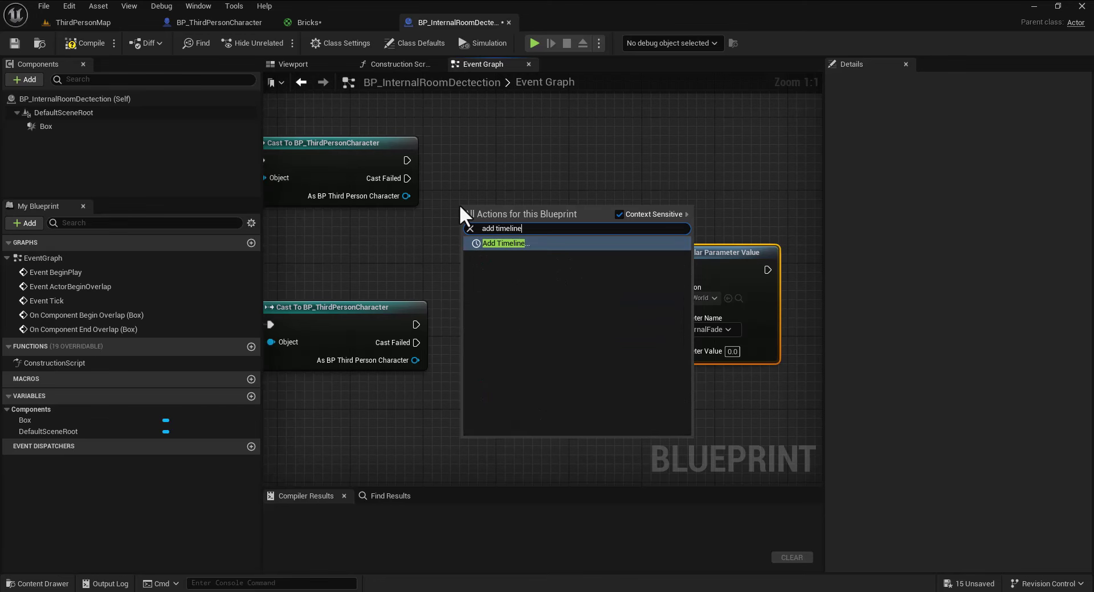
key(Return)
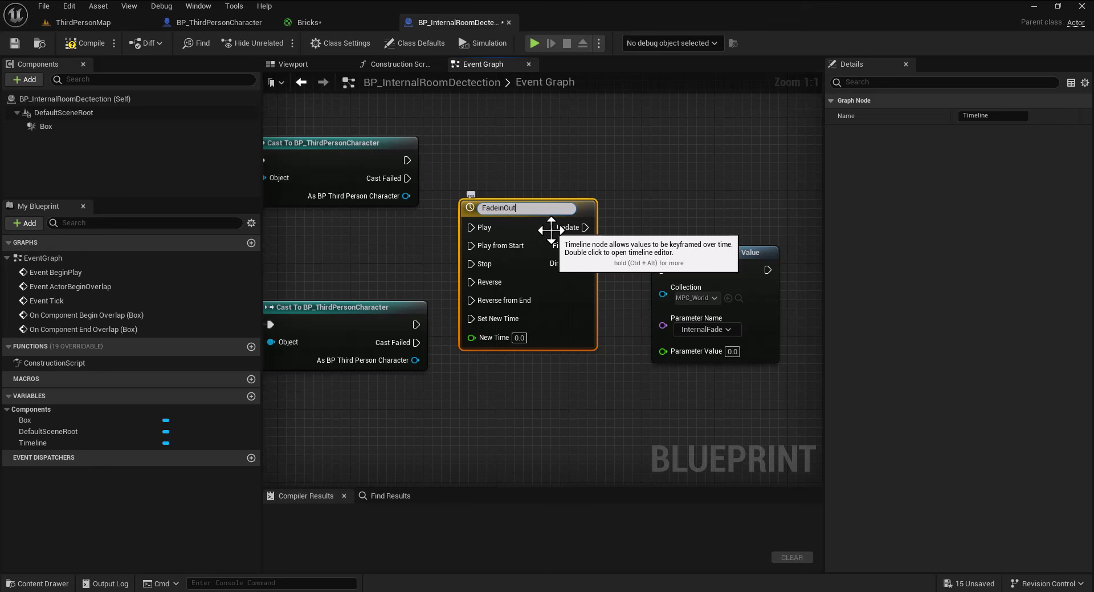
key(Return)
drag(521, 215, 558, 226)
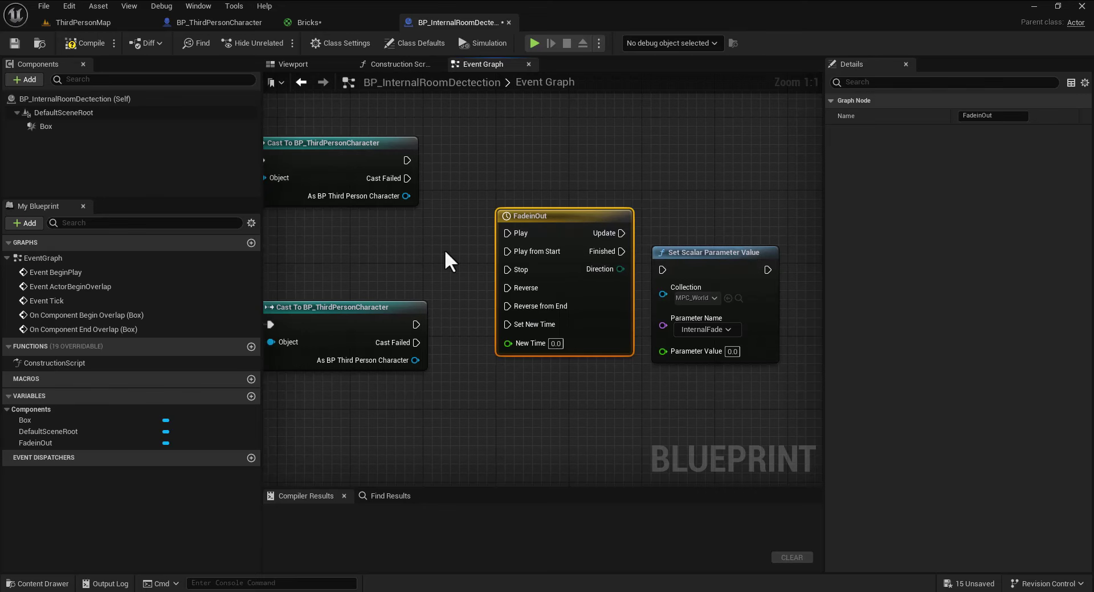
- Connect the Begin Overlap cast to the FadeinOut timeline's Play input and the End Overlap cast to its Reverse input
right_drag(445, 252, 501, 253)
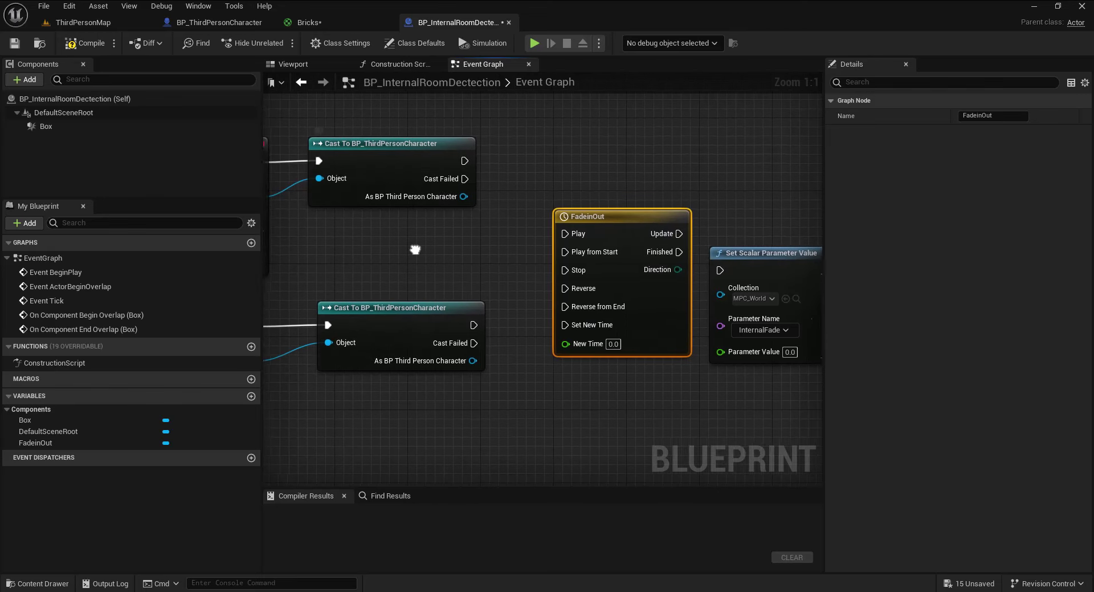
right_drag(415, 246, 482, 243)
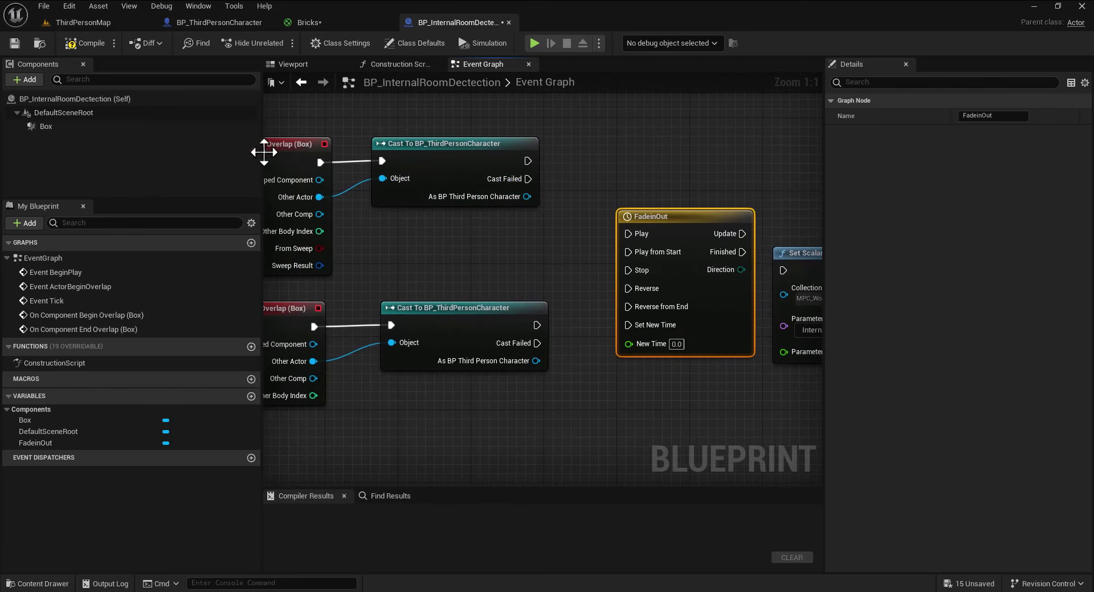
right_drag(313, 270, 361, 273)
drag(577, 164, 677, 236)
right_drag(612, 399, 562, 370)
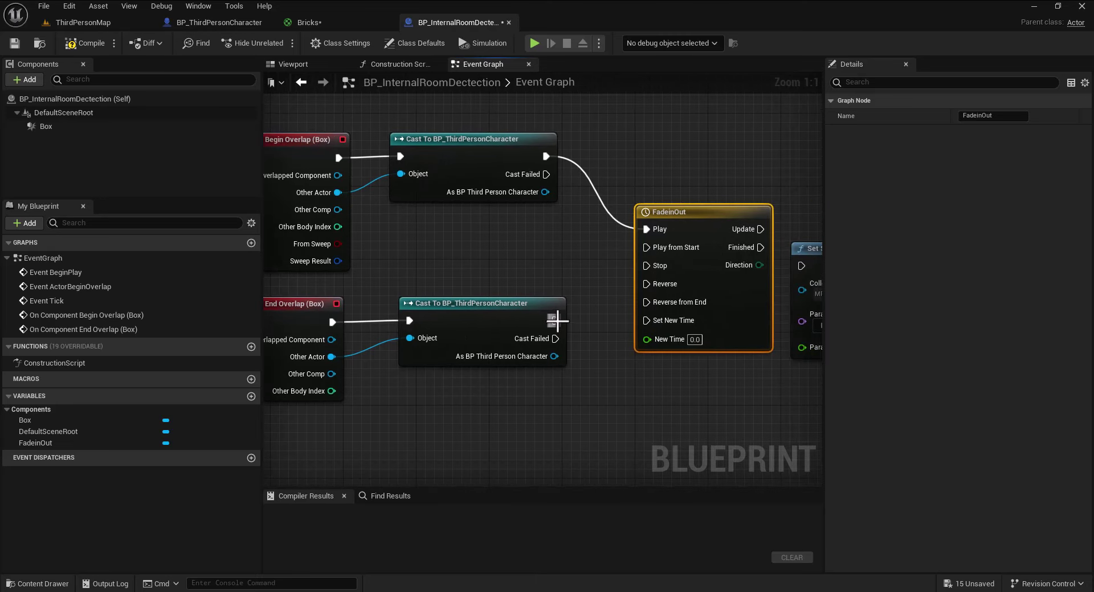
drag(555, 320, 654, 283)
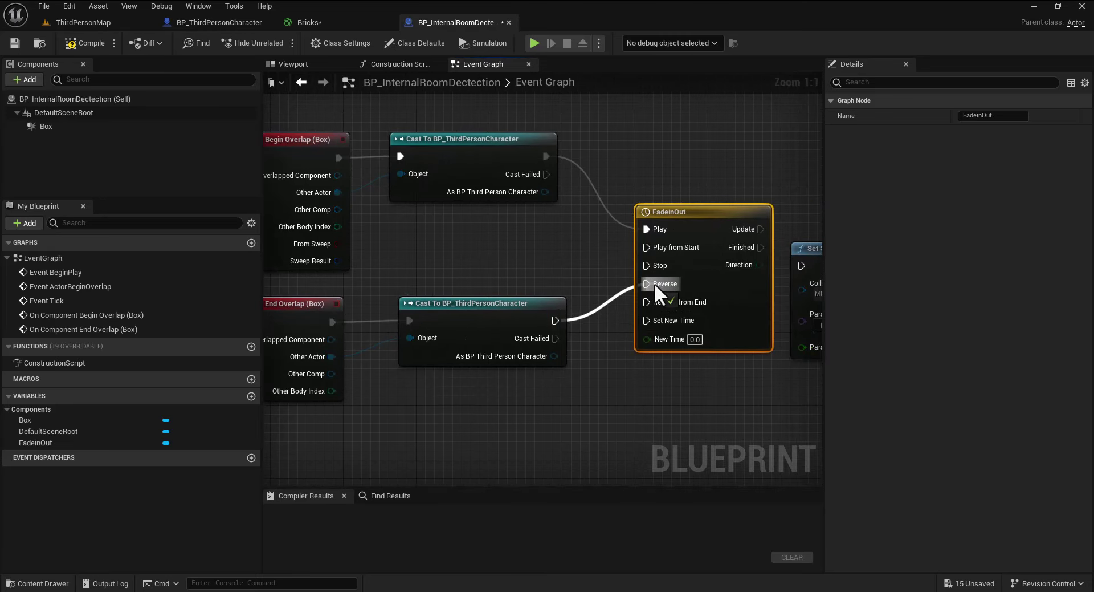
- Connect the timeline's Update output to Set Scalar Parameter Value and move that node up and away from the timeline
right_drag(661, 283, 488, 282)
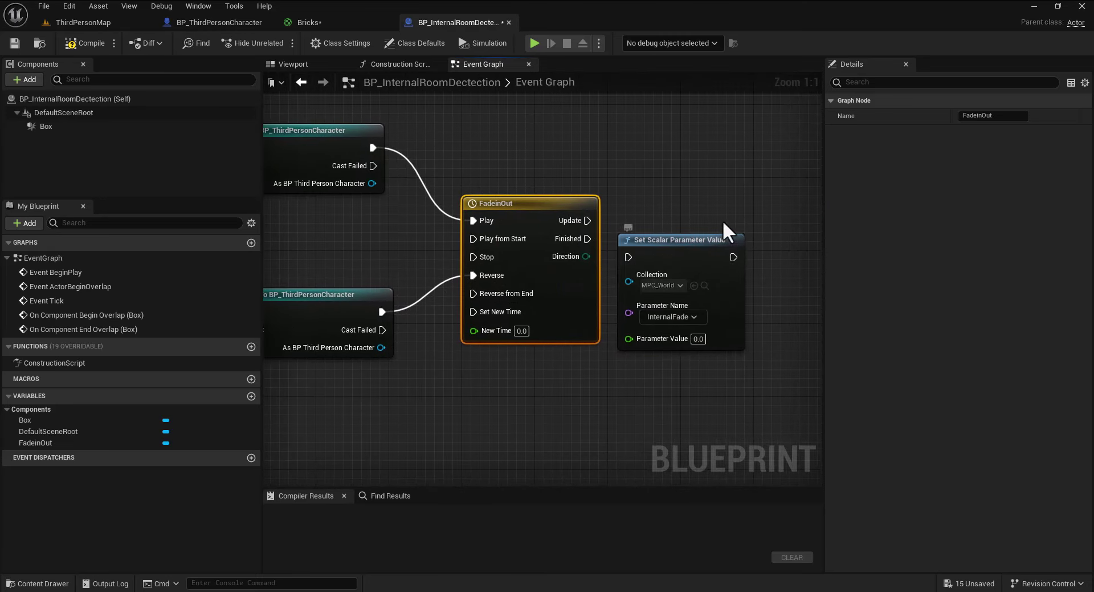
drag(698, 240, 730, 186)
drag(573, 222, 685, 202)
right_drag(677, 290, 546, 347)
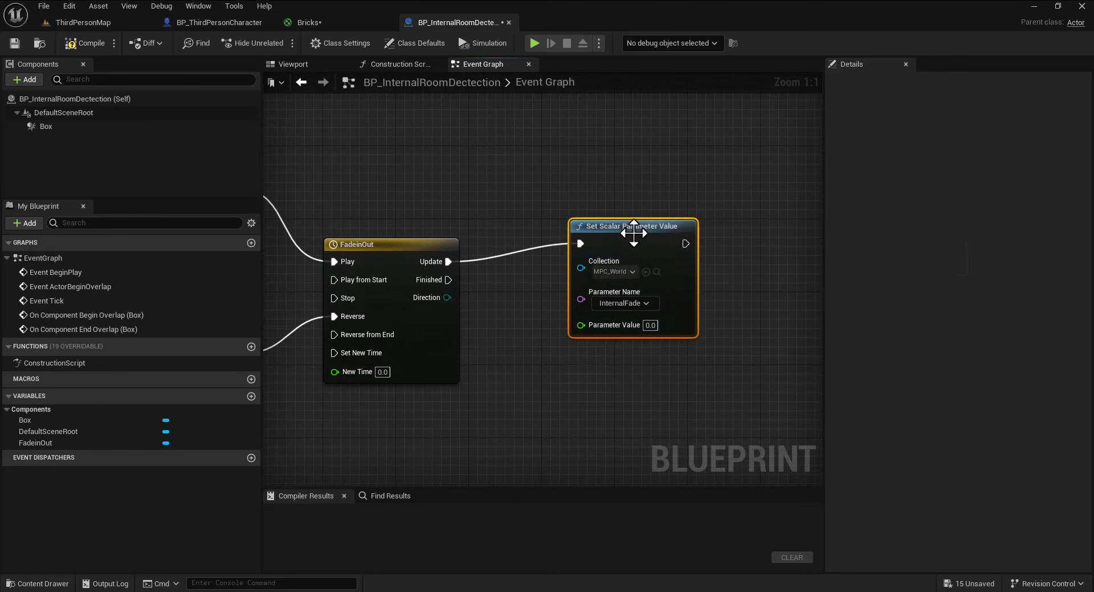
drag(634, 232, 679, 214)
right_drag(544, 321, 590, 293)
- Open the FadeinOut timeline, set its length to 1.00 and add a float track
double_click(446, 229)
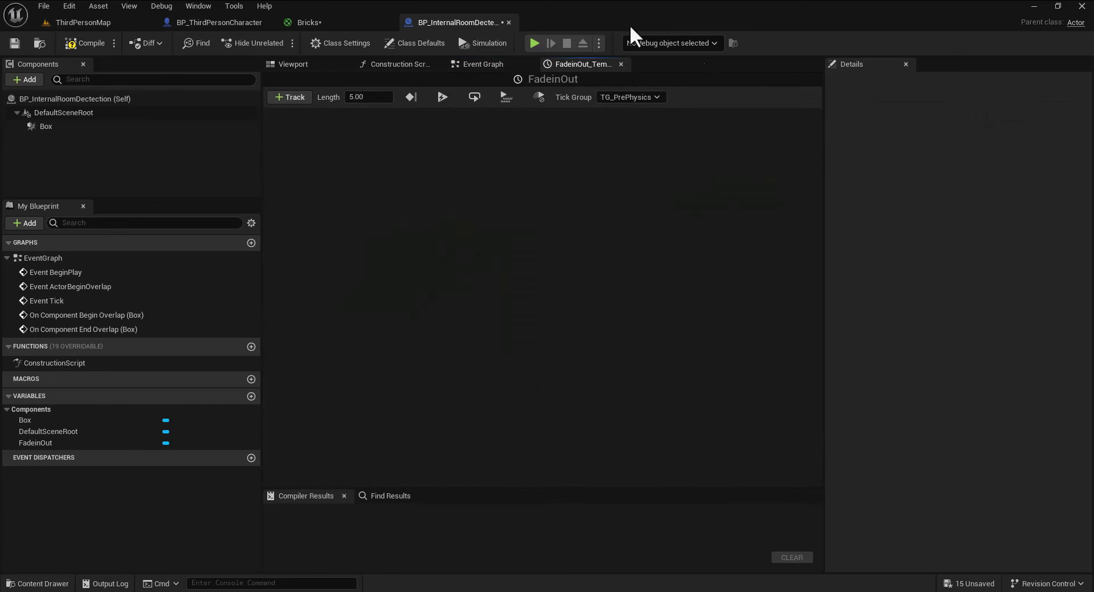
click(368, 97)
click(373, 97)
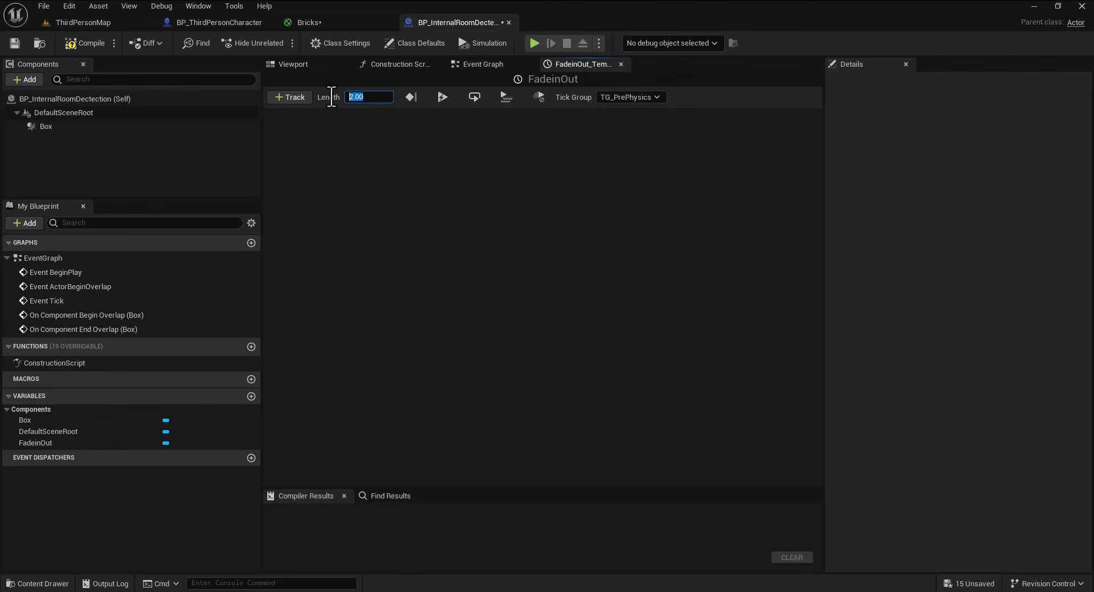
text(1)
key(Return)
click(296, 98)
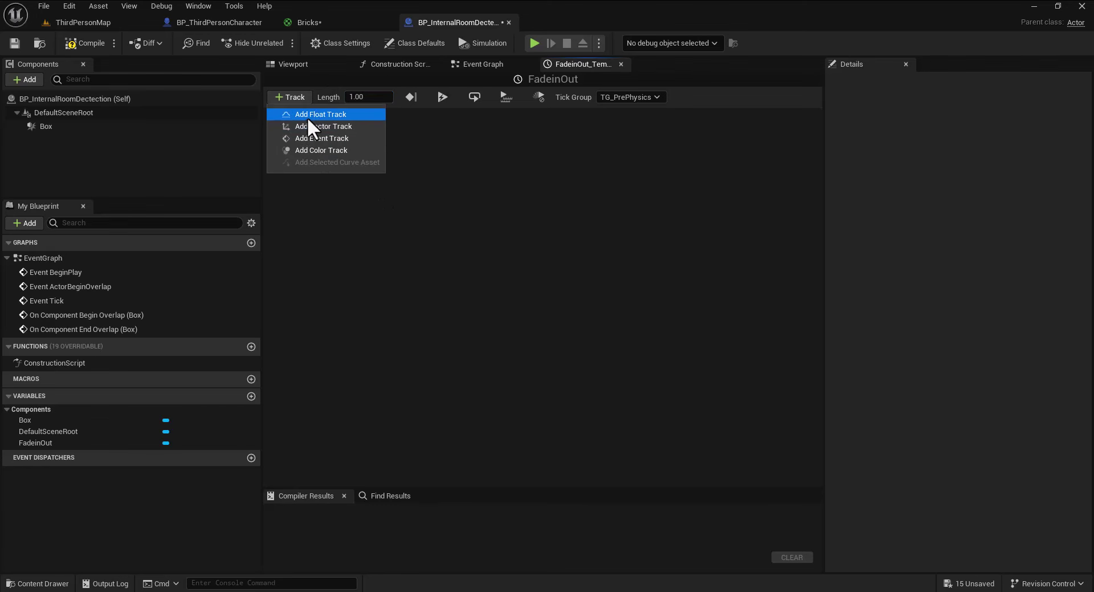
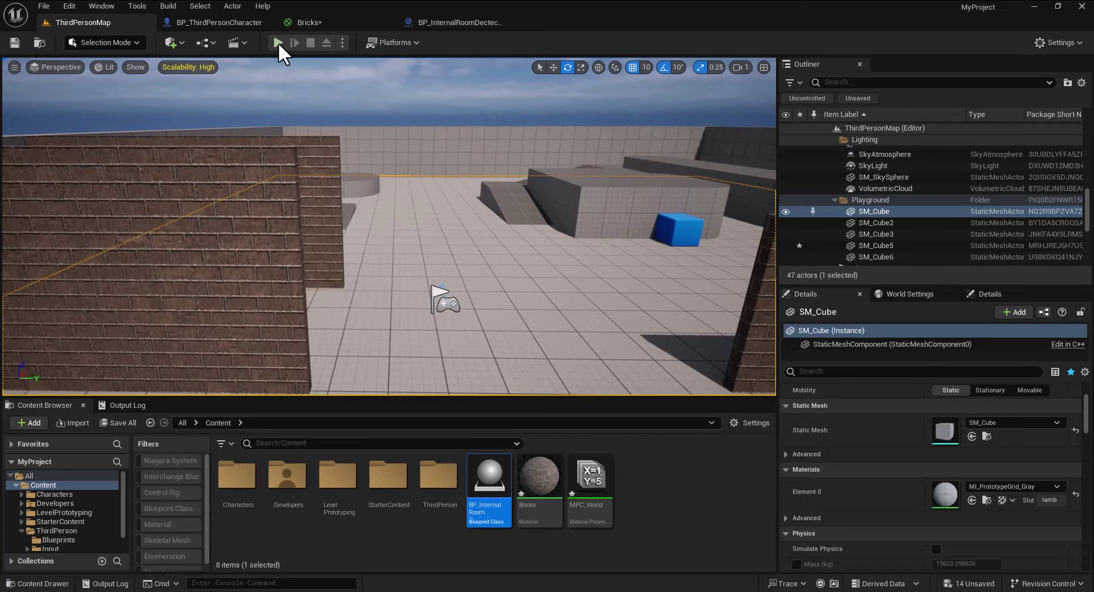
- Place a BP_InternalRoomDectection actor in the level between the two brick walls, next to the table
click(278, 42)
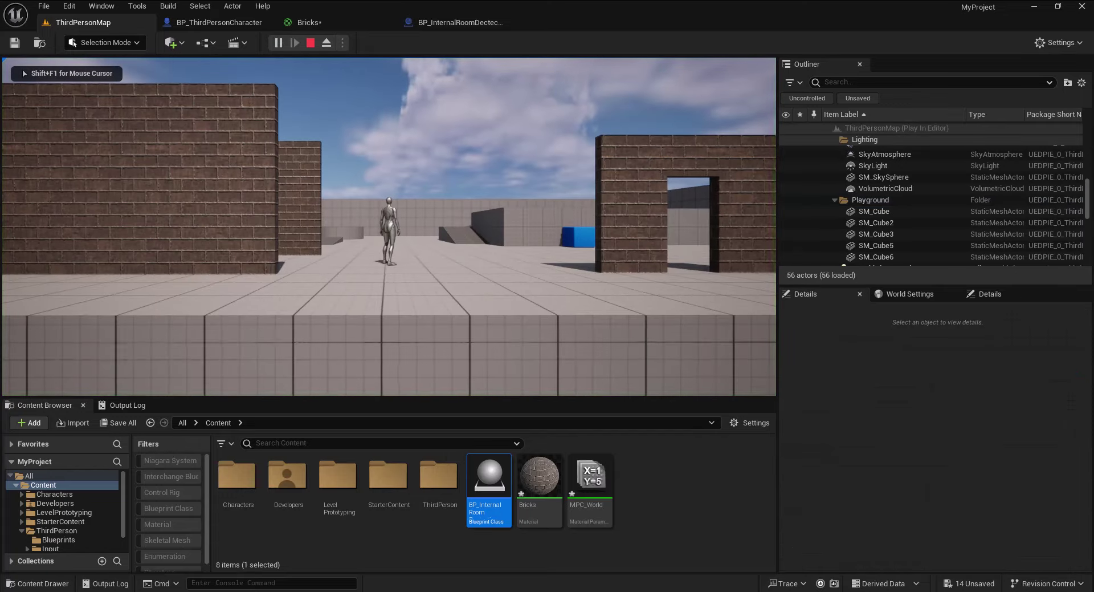
key(Escape)
right_drag(389, 227, 290, 257)
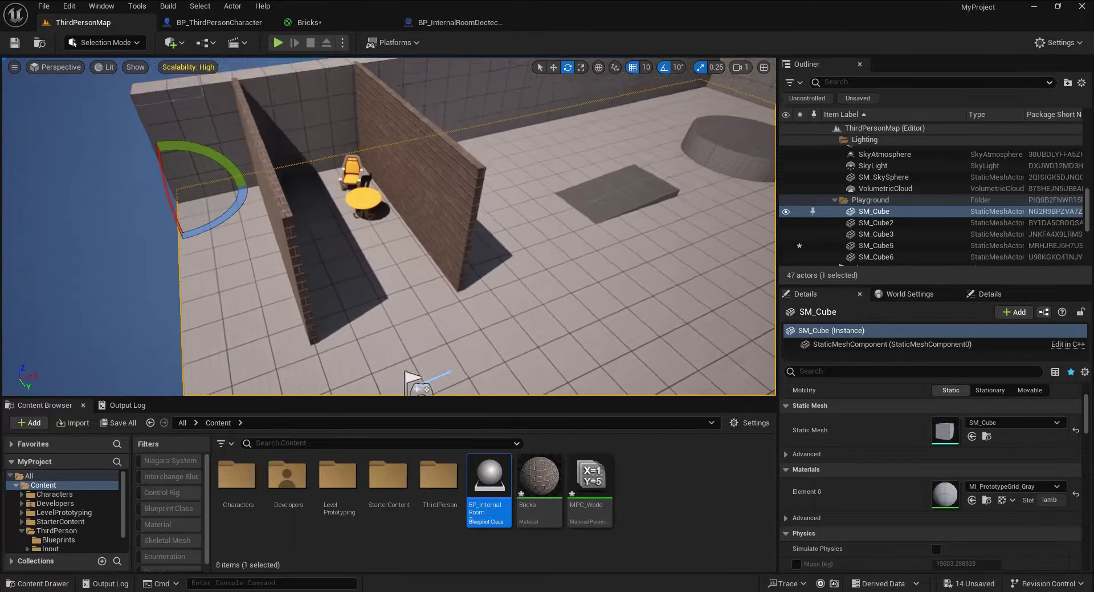
right_drag(388, 274, 388, 280)
drag(489, 481, 362, 189)
- Scale the BP_InternalRoomDectection actor in length, height and width to fill the room between the brick walls
key(w)
key(e)
key(r)
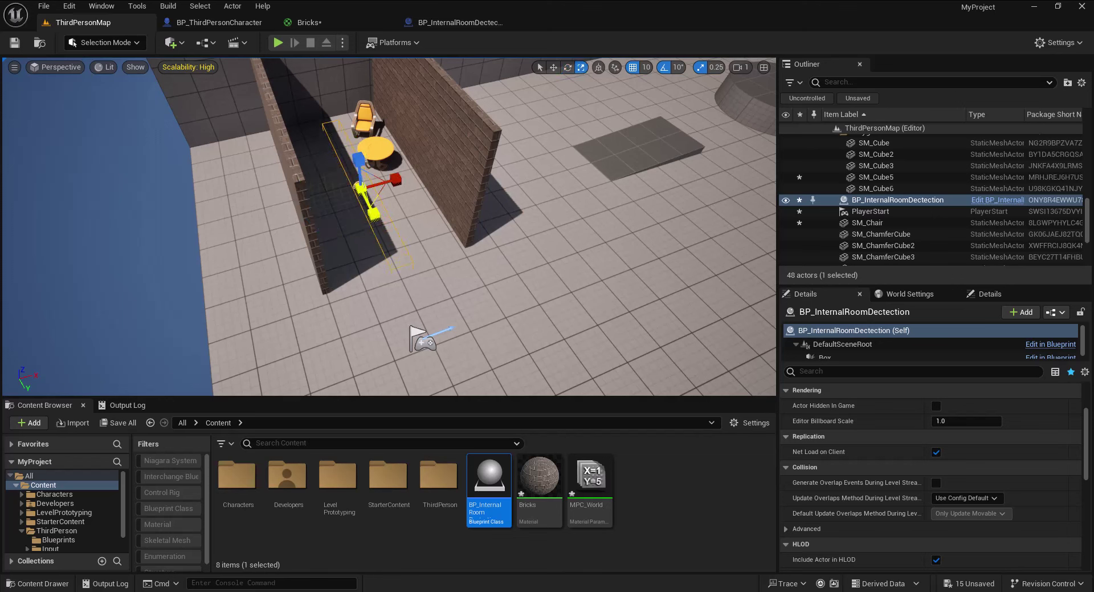
drag(360, 167, 358, 142)
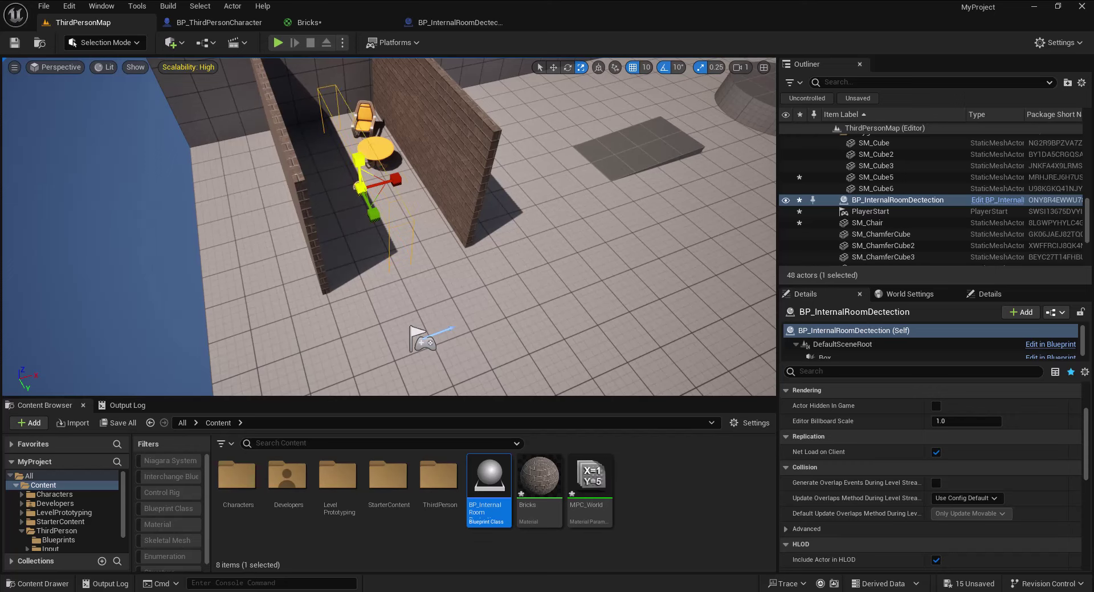
drag(396, 181, 462, 168)
- Play the level and walk the character in and out of the brick room to test the wall fade
right_drag(454, 312, 576, 248)
right_drag(457, 251, 296, 88)
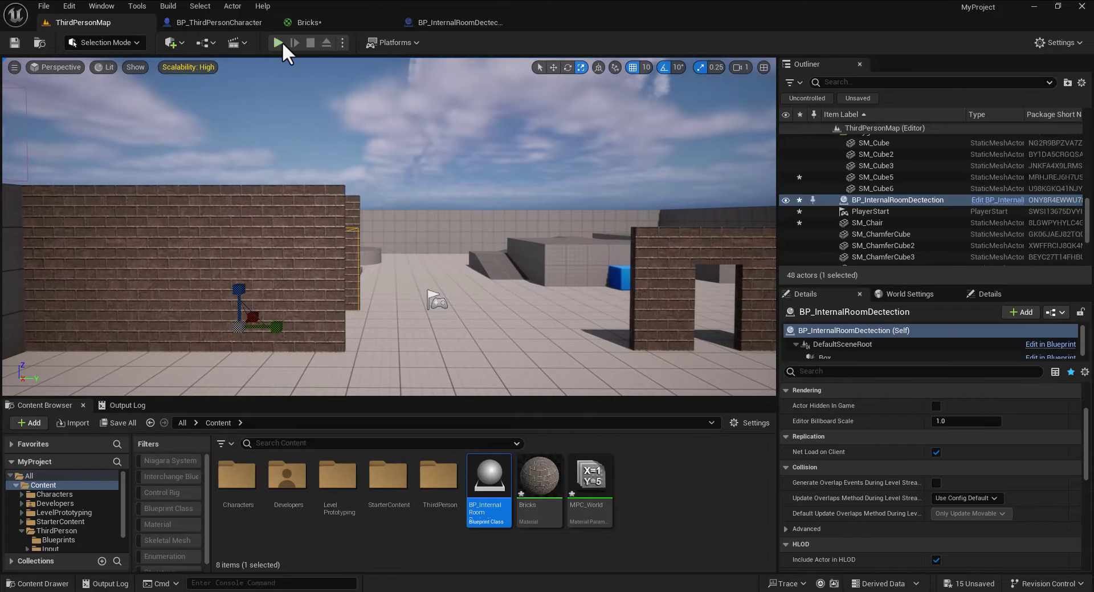
click(277, 42)
click(442, 306)
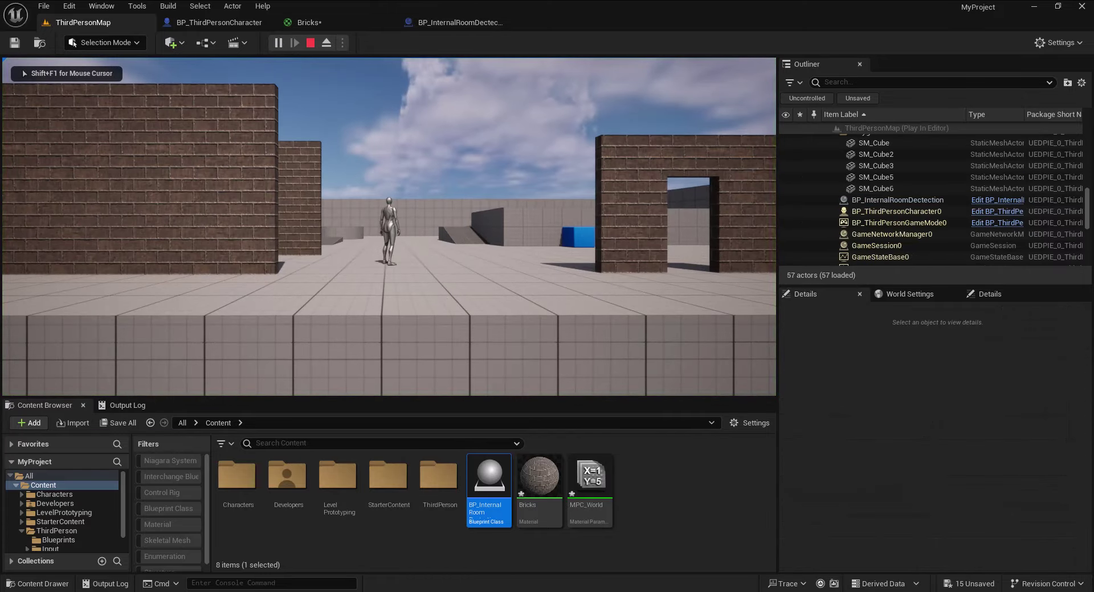
key(w)
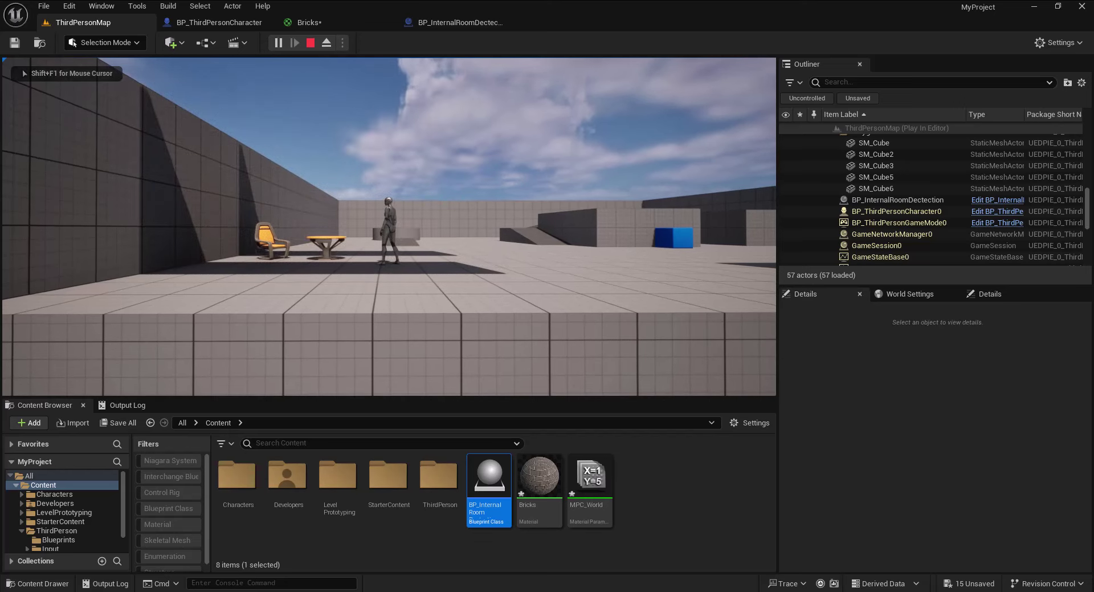
key(d)
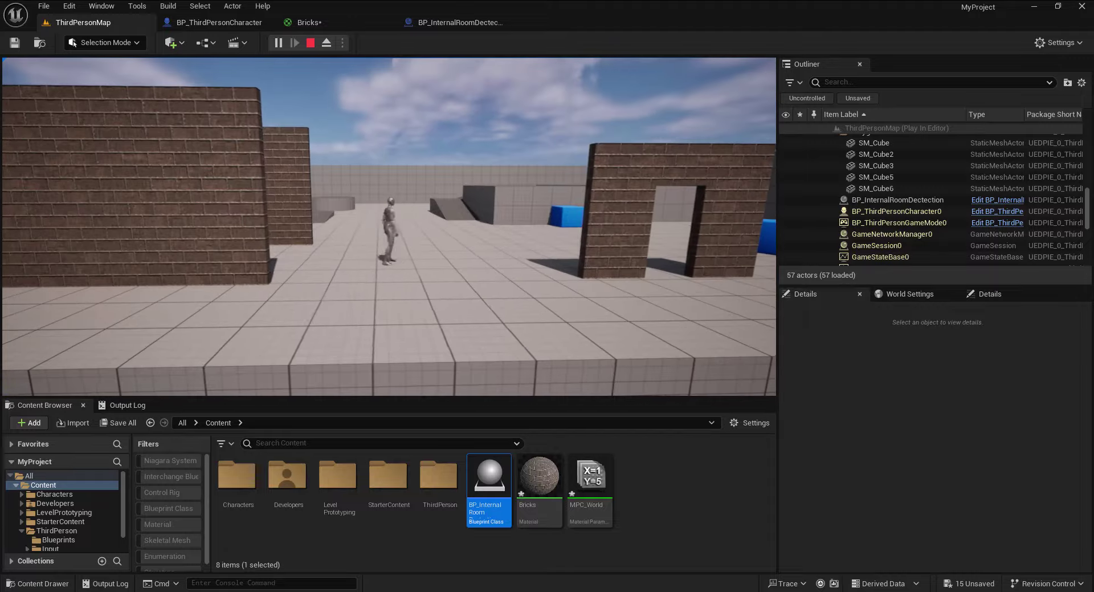
key(a)
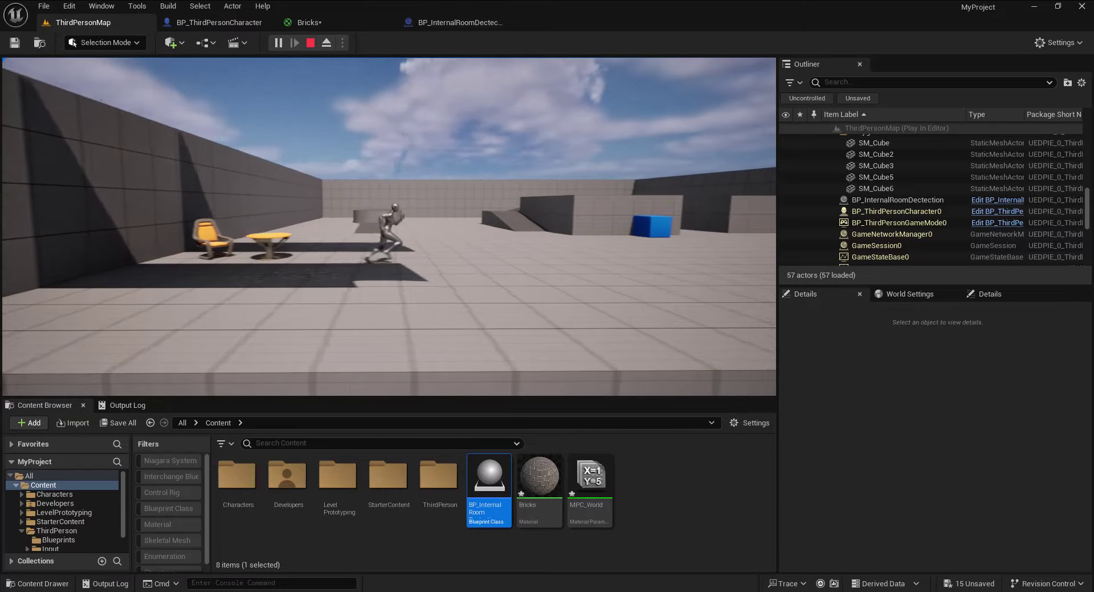
key(d)
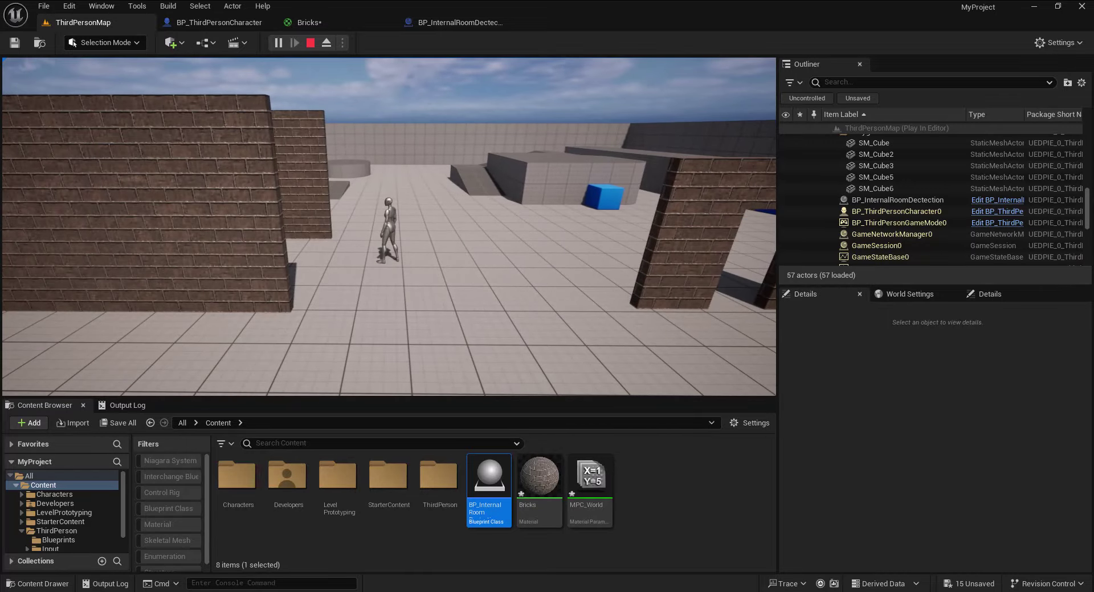
- Stop the play session, select the nearer brick wall Wall_400x400 in the level and examine its material, physics and collision properties
key(Escape)
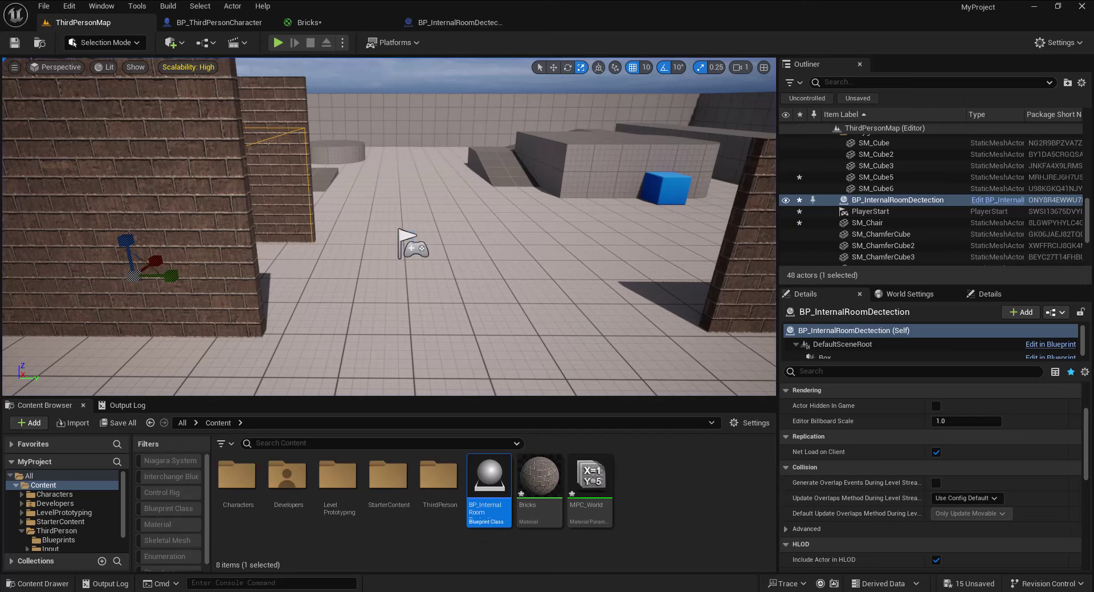
right_drag(390, 227, 348, 205)
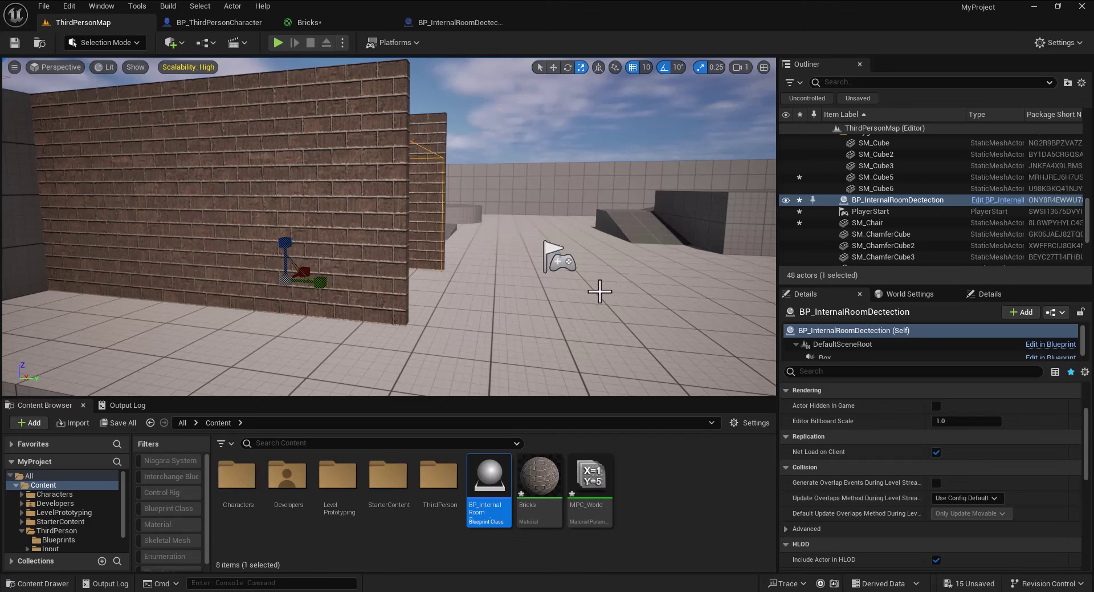
mouse_move(540, 256)
right_down()
mouse_move(495, 258)
mouse_move(493, 277)
mouse_move(513, 283)
mouse_move(538, 258)
mouse_move(516, 257)
mouse_move(527, 245)
mouse_move(542, 251)
right_up()
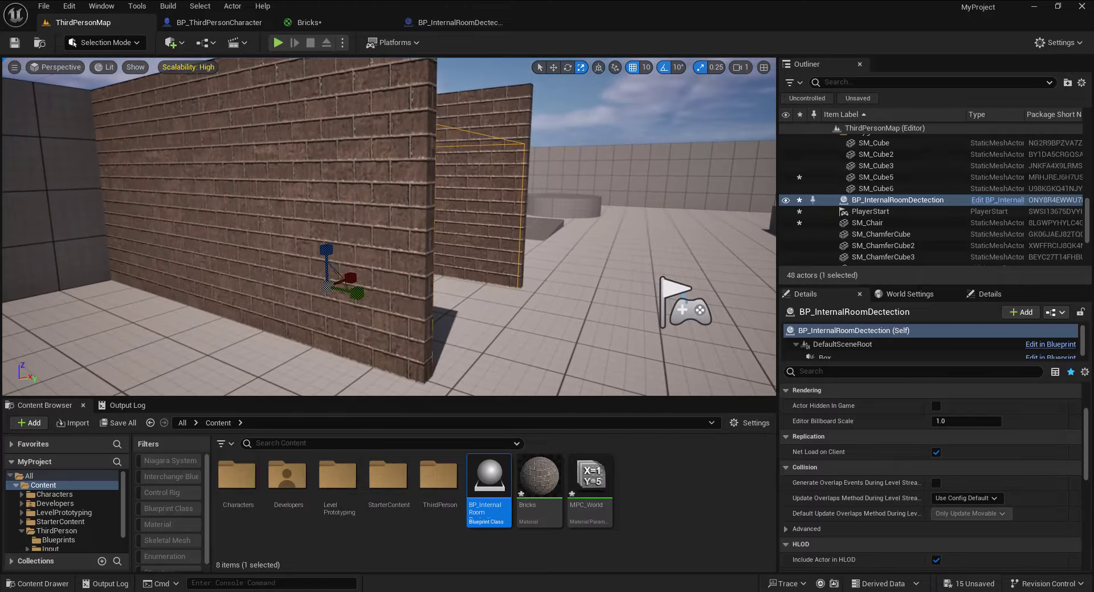
click(319, 217)
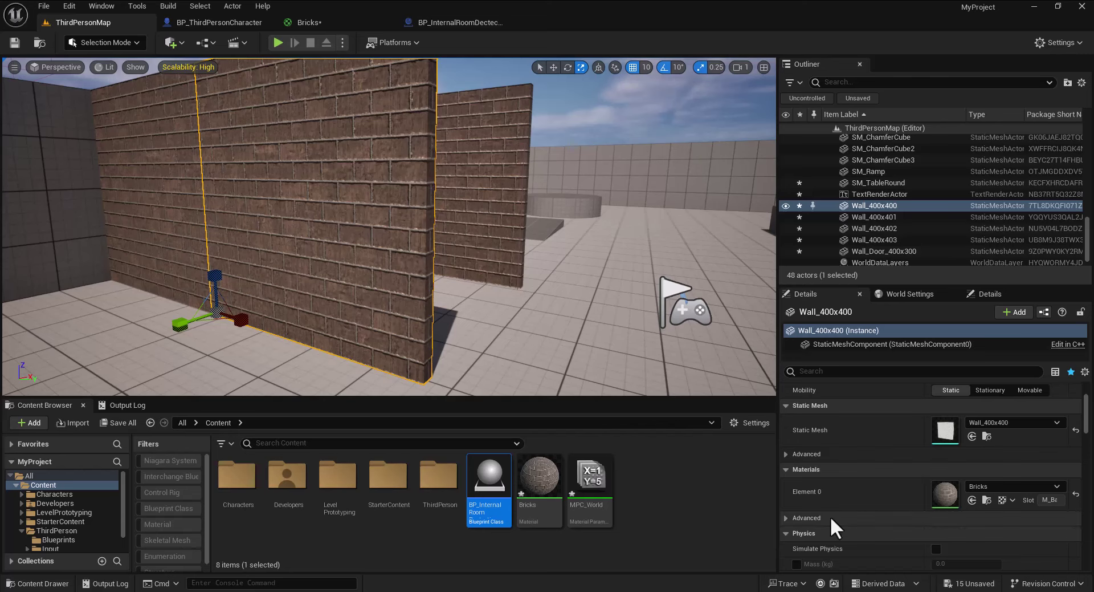
scroll(843, 456, down, 5)
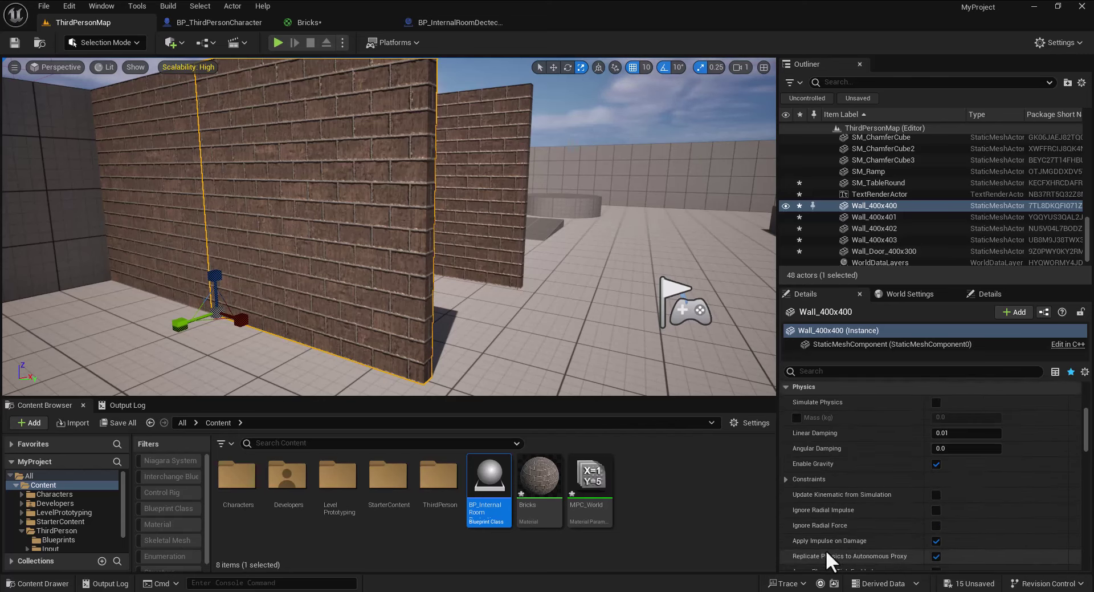
scroll(808, 563, down, 2)
scroll(809, 563, up, 4)
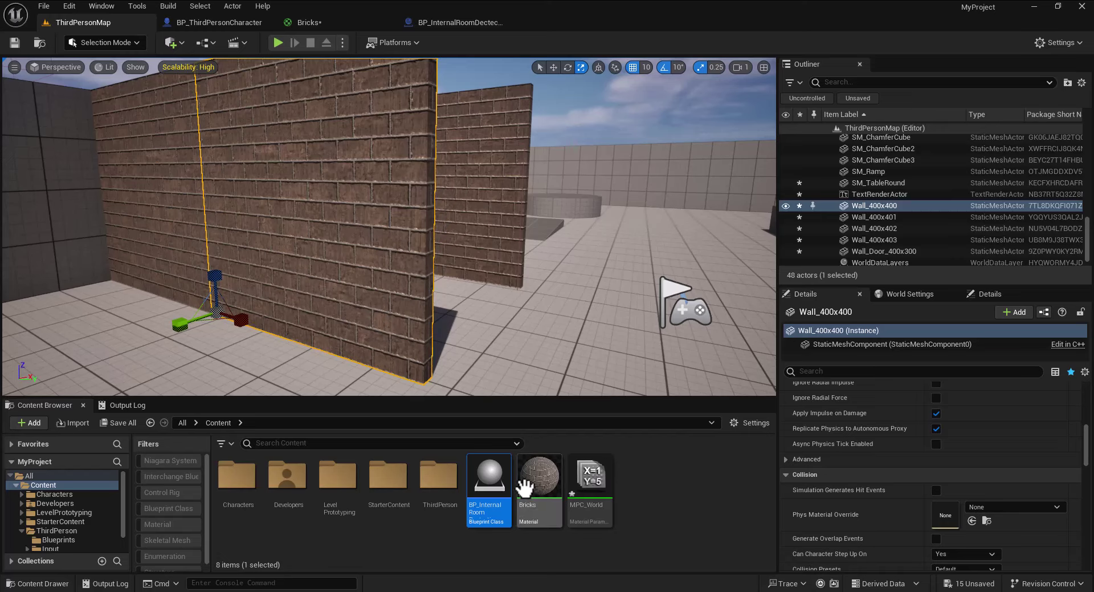
- In the Bricks material, add a scalar parameter named TurnOnFade and enable Use Custom Primitive Data on it
double_click(523, 485)
click(764, 145)
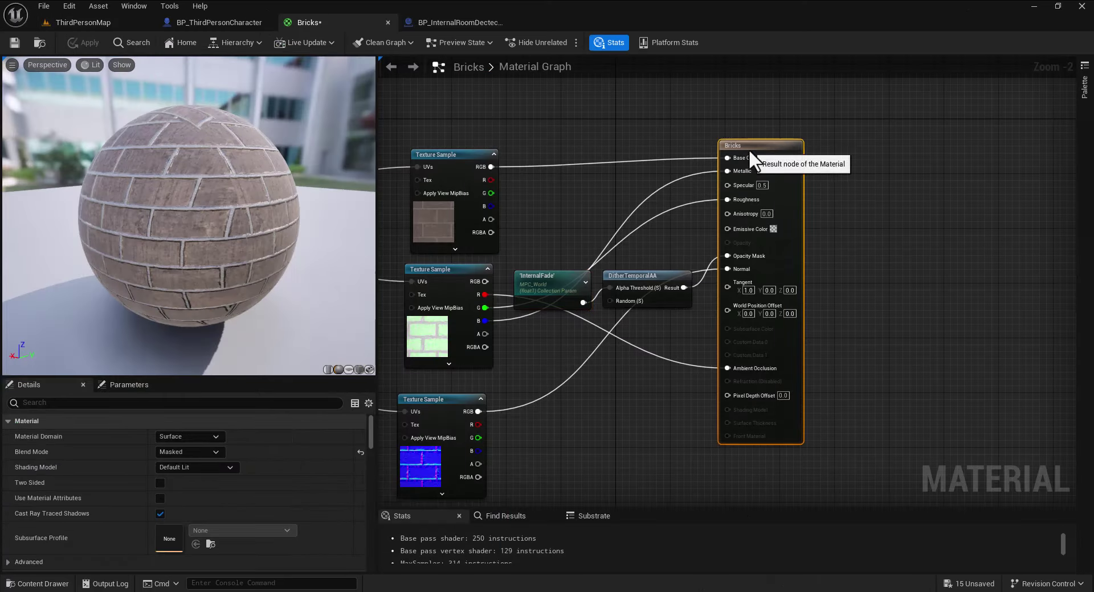
right_drag(632, 483, 710, 457)
mouse_move(664, 382)
right_down()
mouse_move(664, 410)
mouse_move(664, 371)
right_up()
click(626, 330)
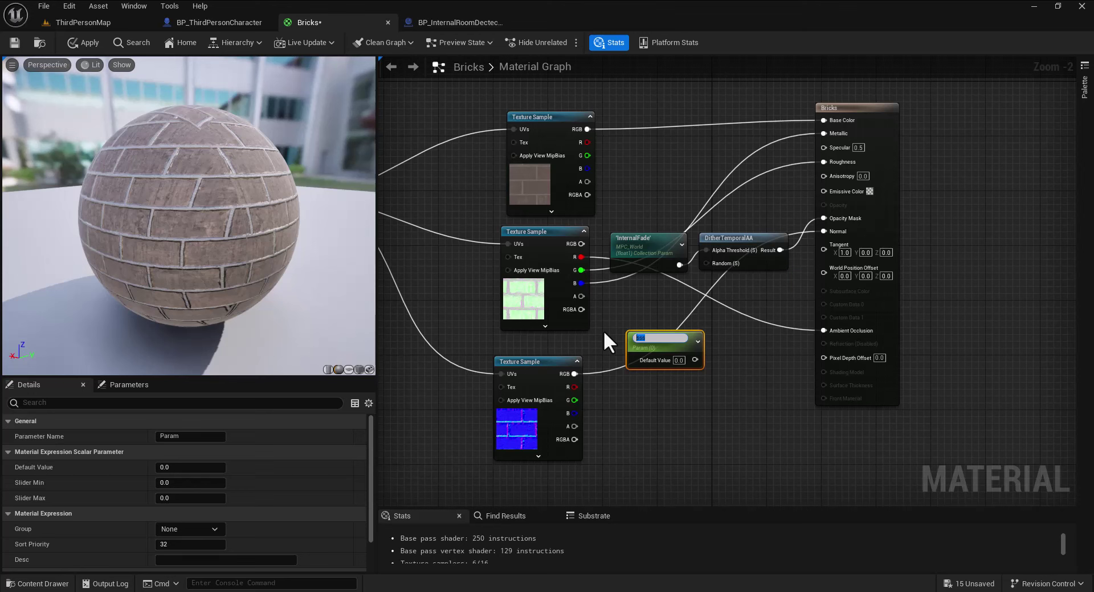
text(TurnOnFade)
key(Return)
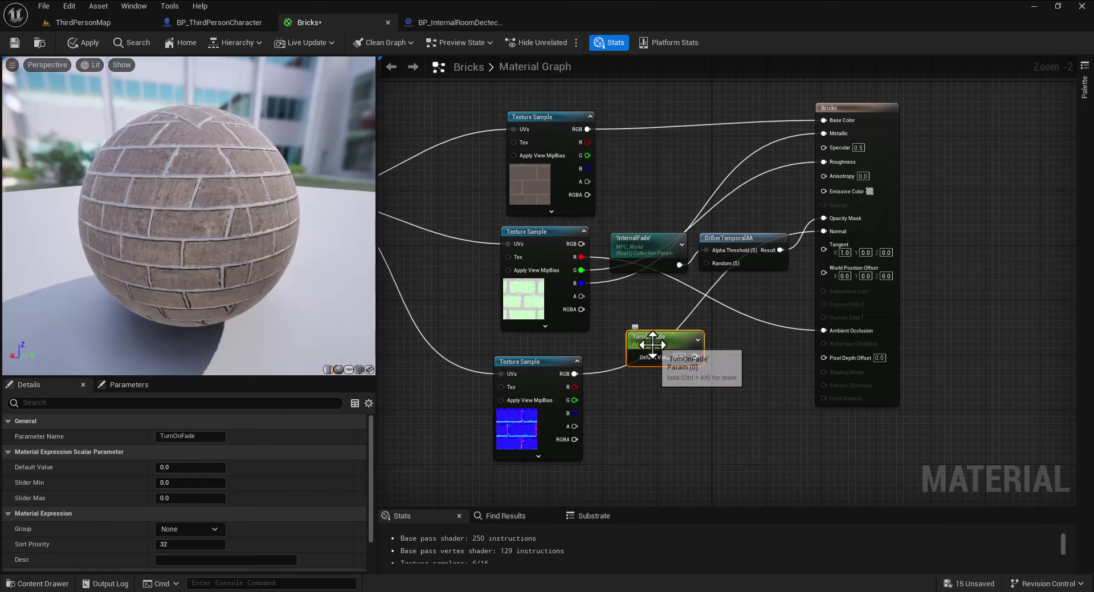
scroll(227, 491, down, 3)
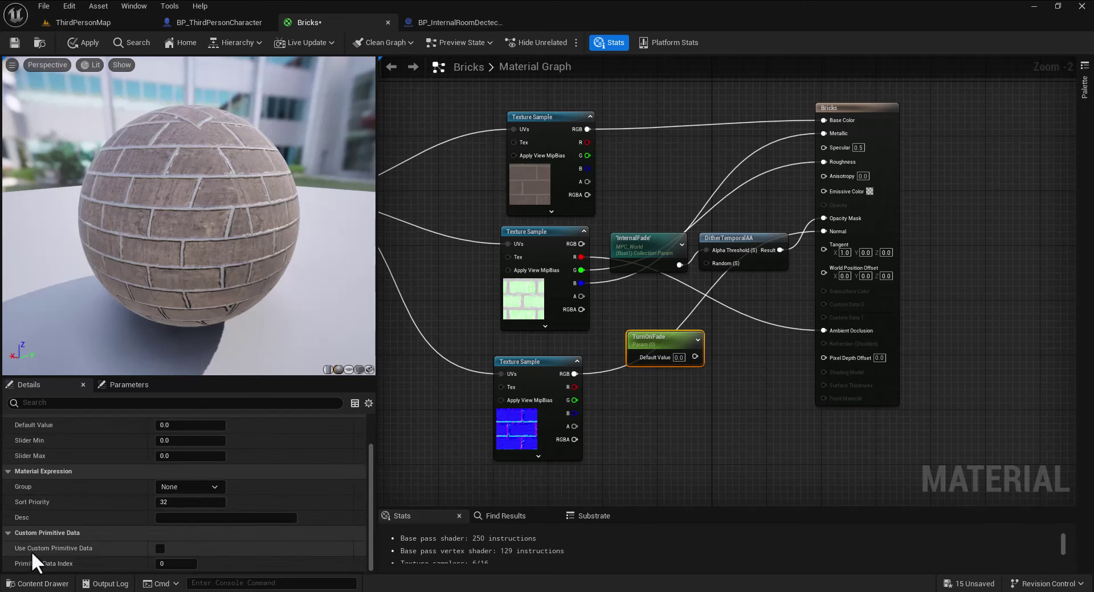
click(160, 547)
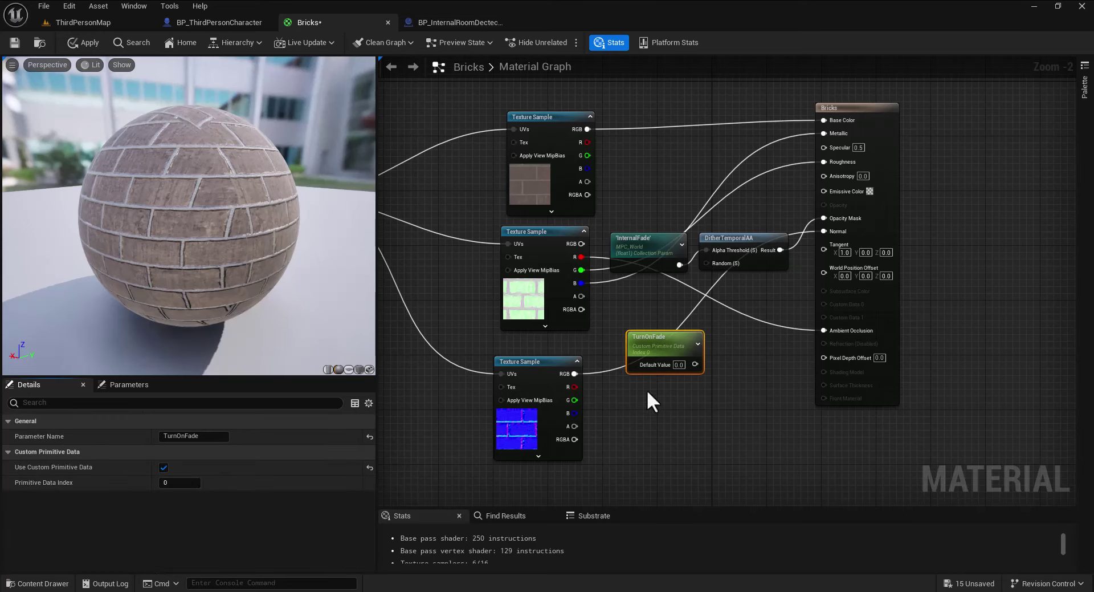
- Rearrange the Bricks graph, spacing the texture samples away from the InternalFade, DitherTemporalAA and TurnOnFade nodes
drag(657, 346, 649, 340)
drag(641, 246, 638, 231)
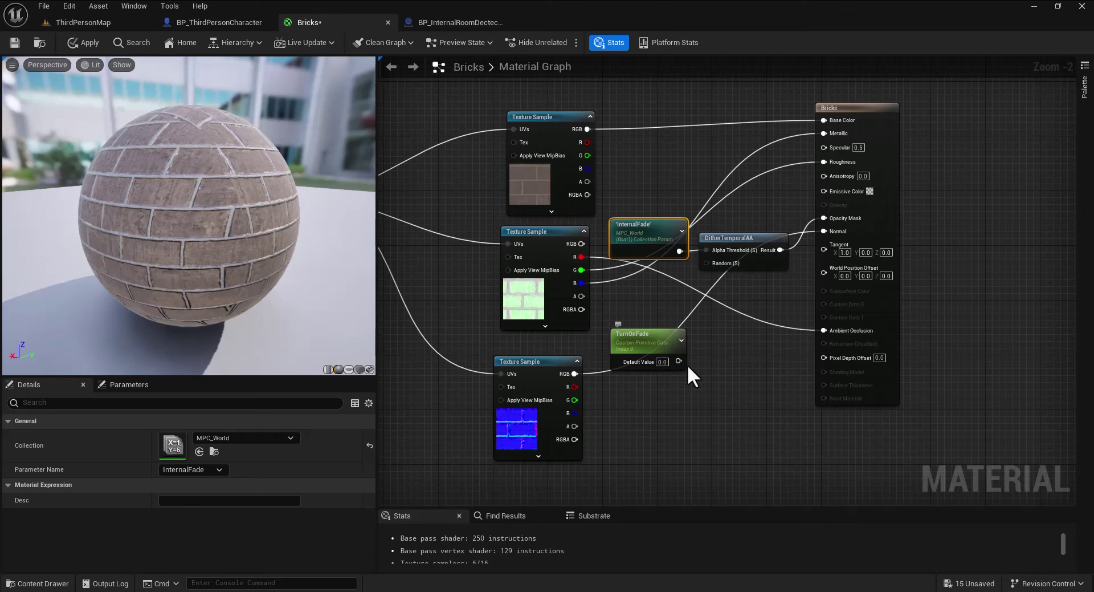
drag(733, 285, 660, 220)
drag(742, 241, 715, 221)
right_drag(552, 396, 612, 412)
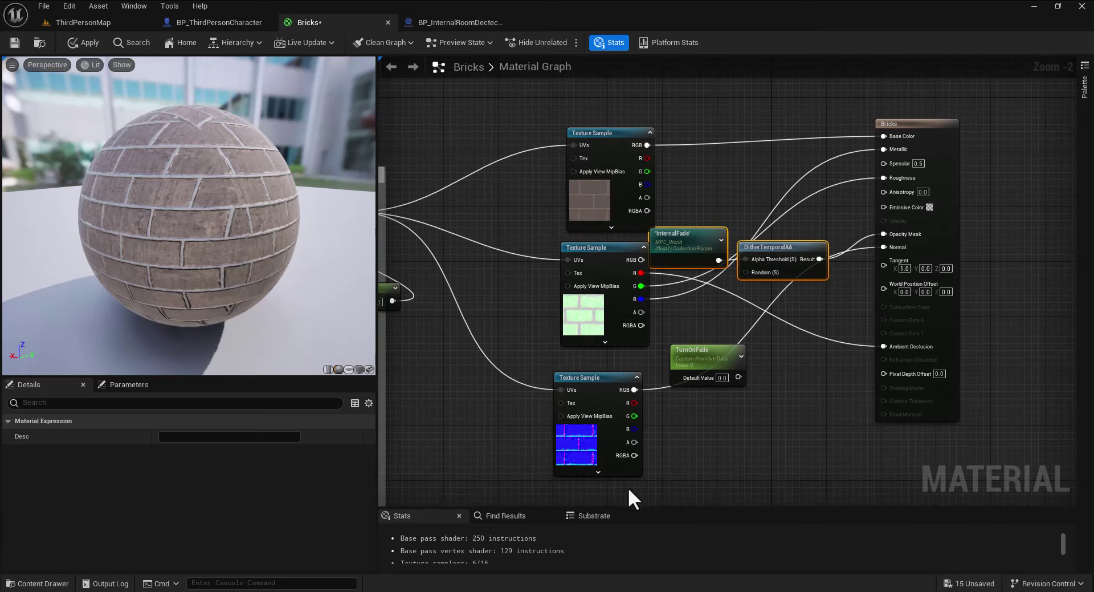
drag(606, 457, 532, 164)
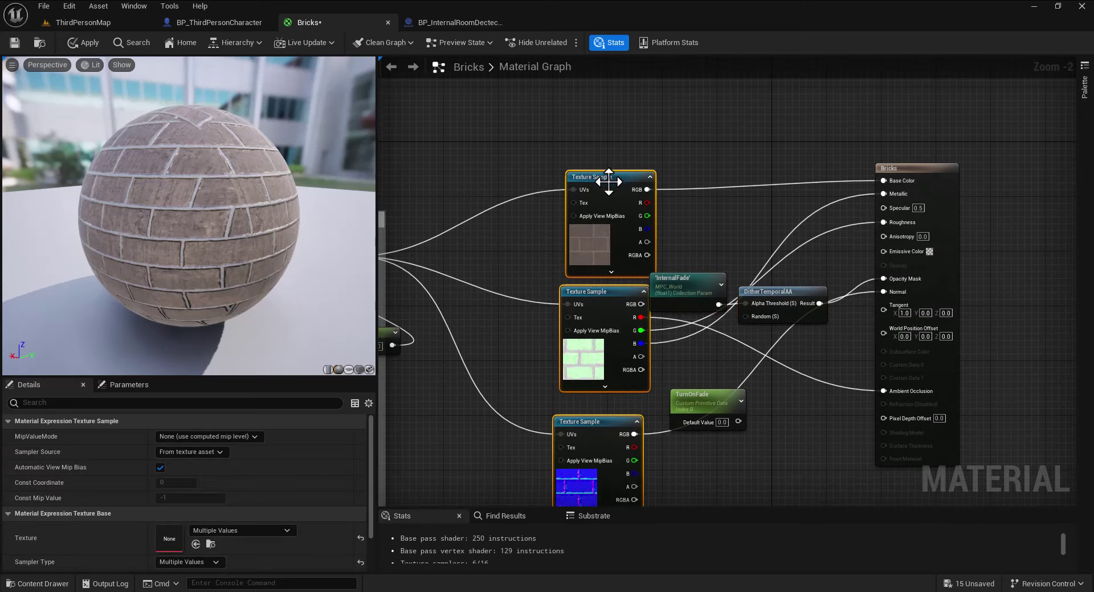
drag(611, 178, 521, 178)
drag(712, 397, 677, 395)
right_drag(739, 412, 694, 386)
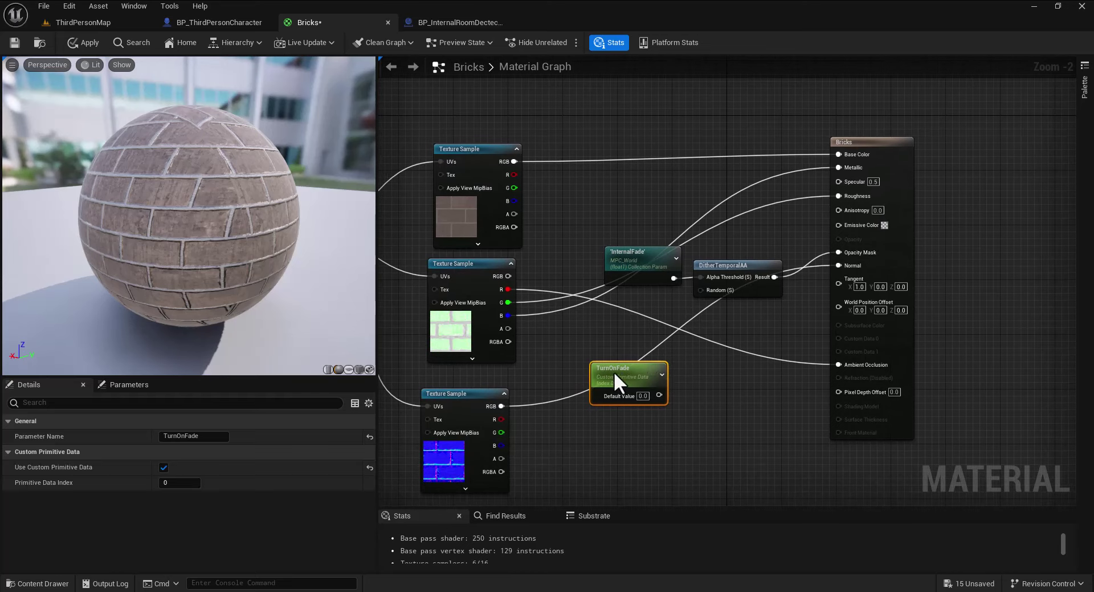
drag(612, 371, 626, 371)
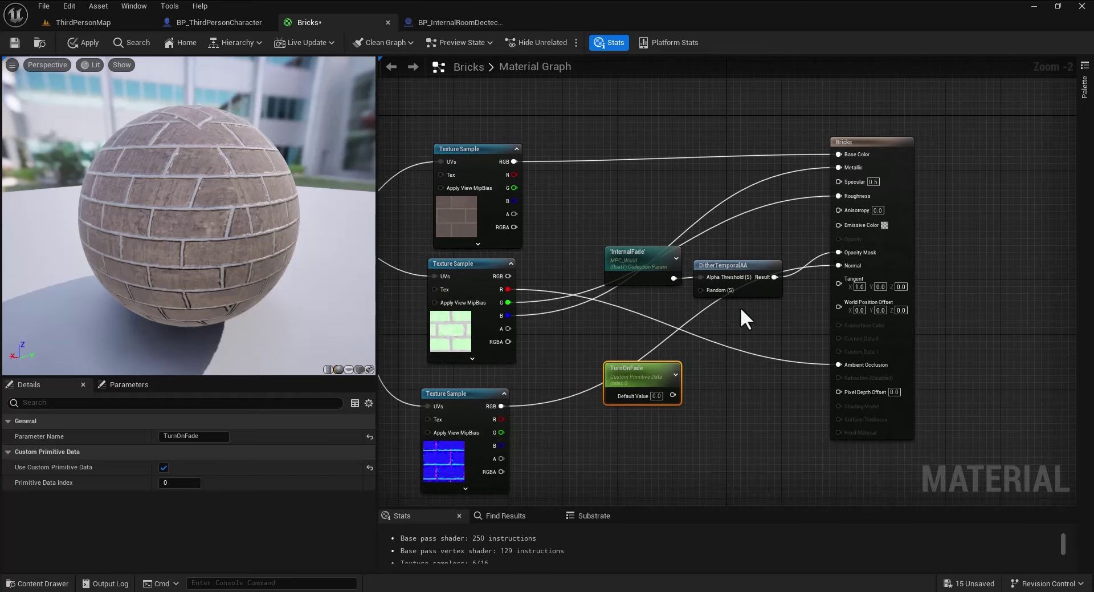
drag(740, 308, 661, 263)
drag(733, 263, 699, 244)
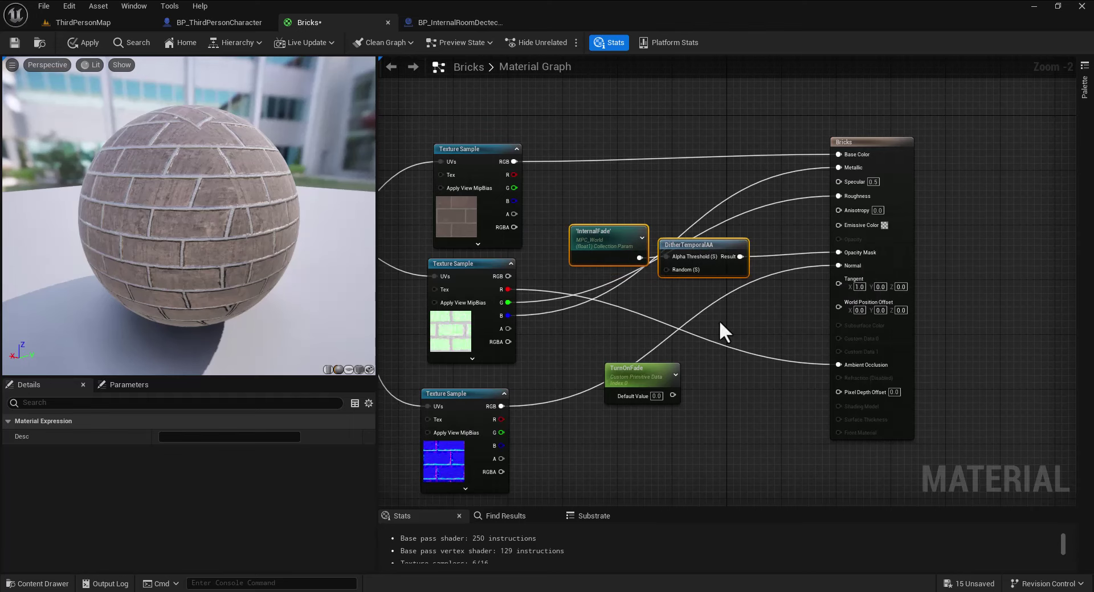
drag(651, 368, 610, 344)
right_drag(695, 373, 631, 334)
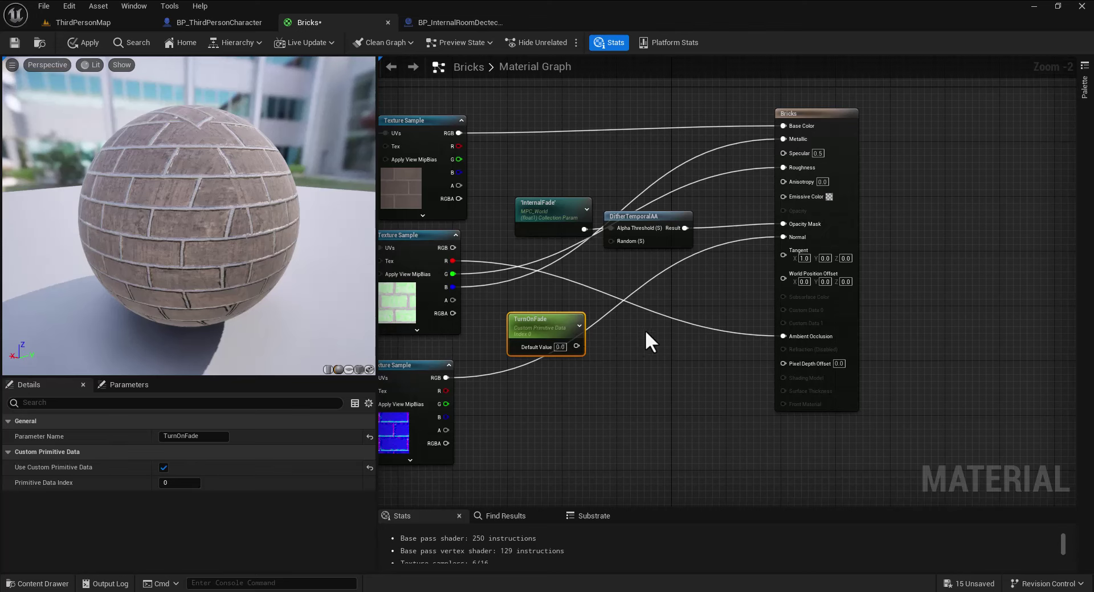
- Add an If node with TurnOnFade feeding its A input and set its B value to 0.9
drag(577, 345, 688, 313)
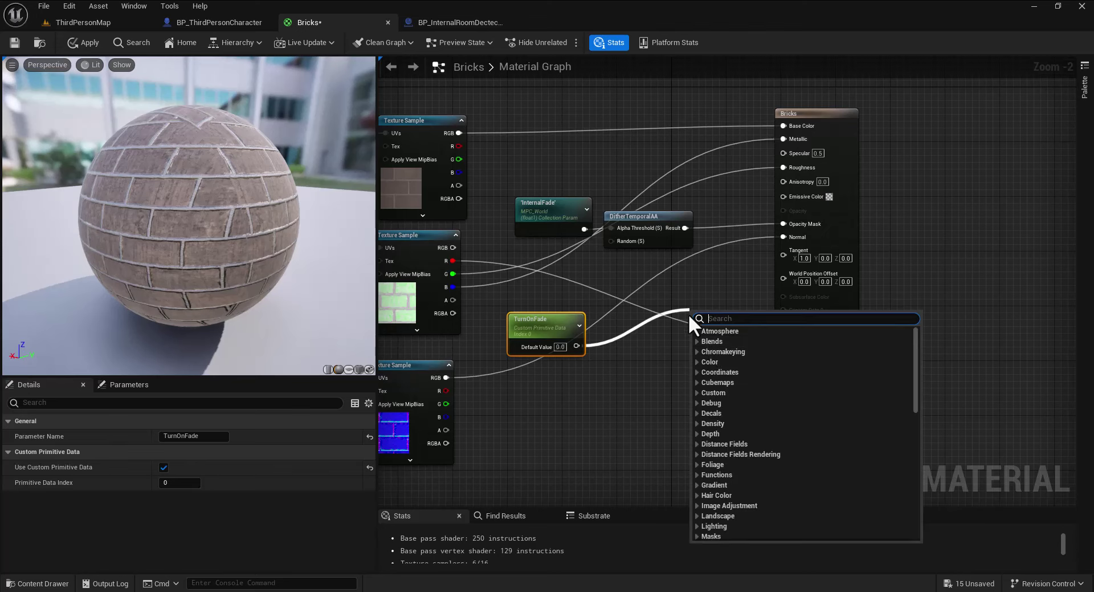
text(if)
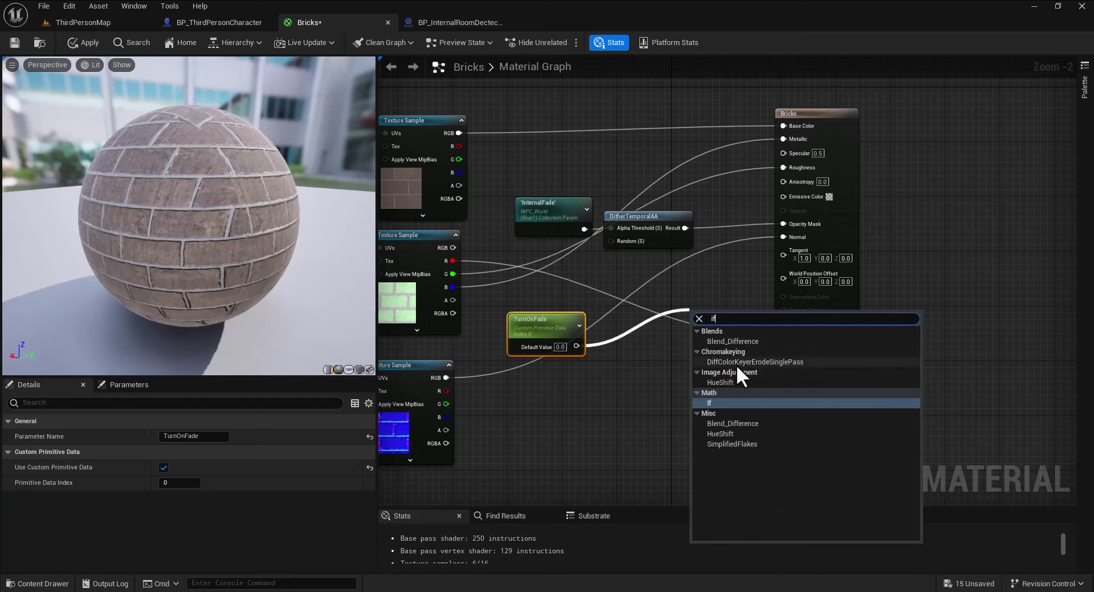
click(730, 403)
drag(705, 332, 676, 334)
drag(680, 248, 570, 232)
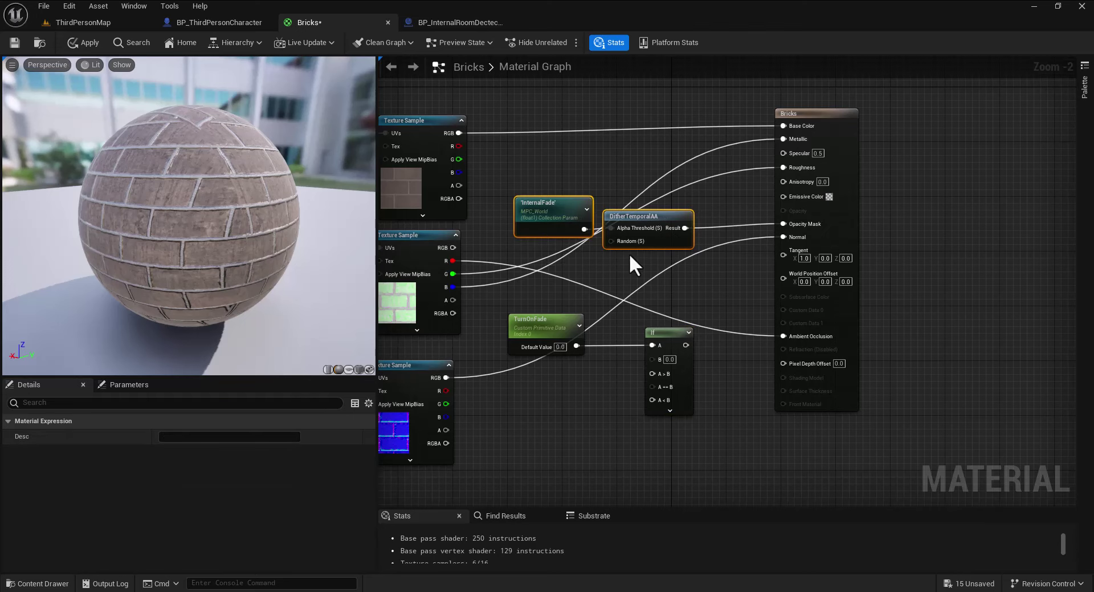
click(669, 359)
text(0.9)
click(713, 402)
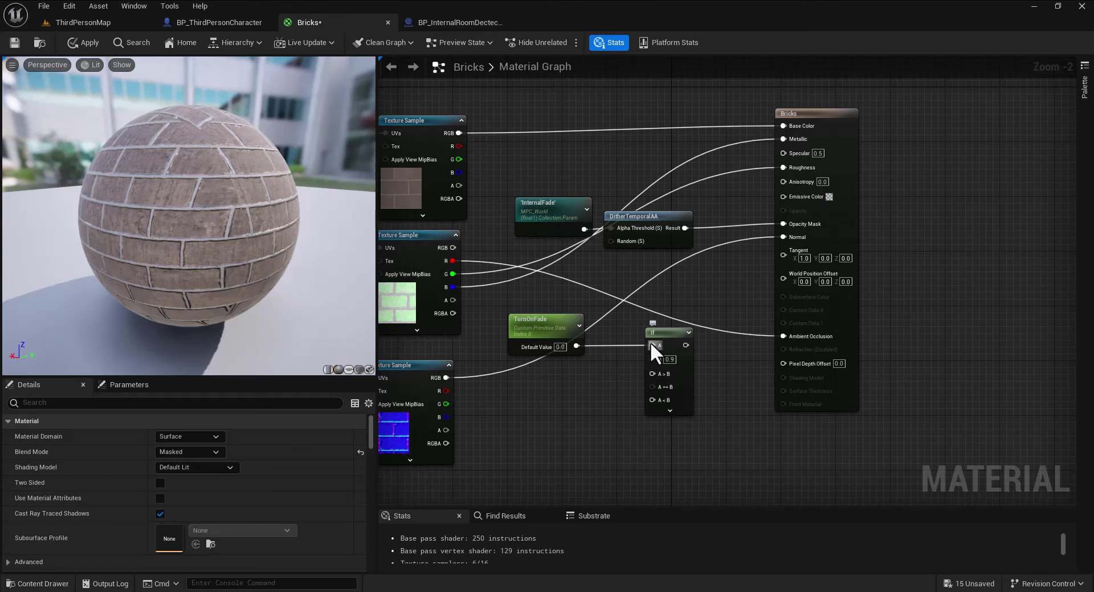
drag(685, 228, 656, 360)
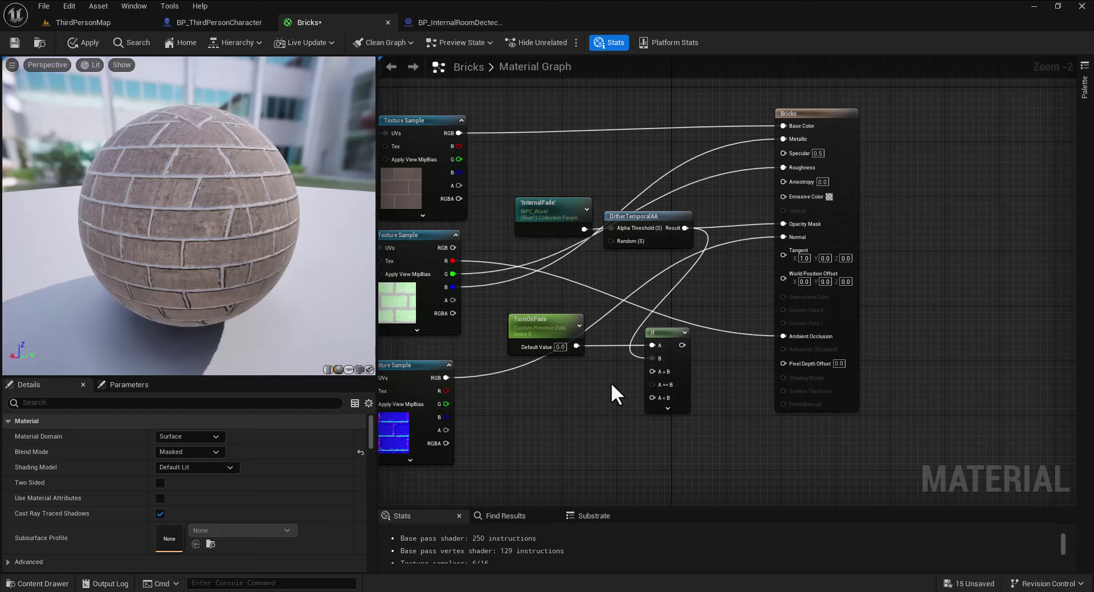
right_drag(610, 391, 610, 379)
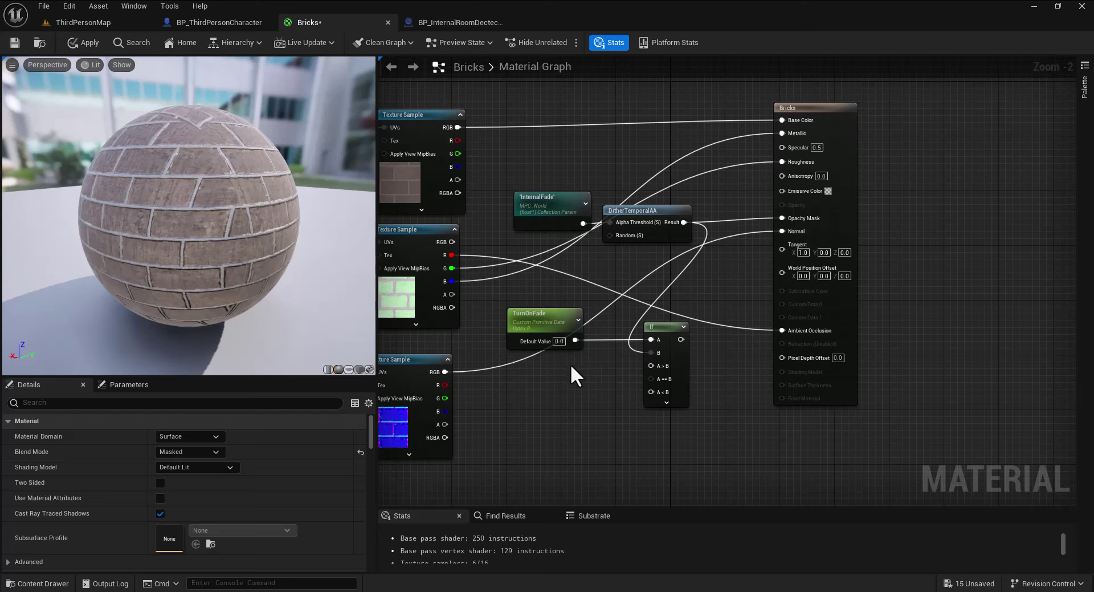
alt+click(648, 349)
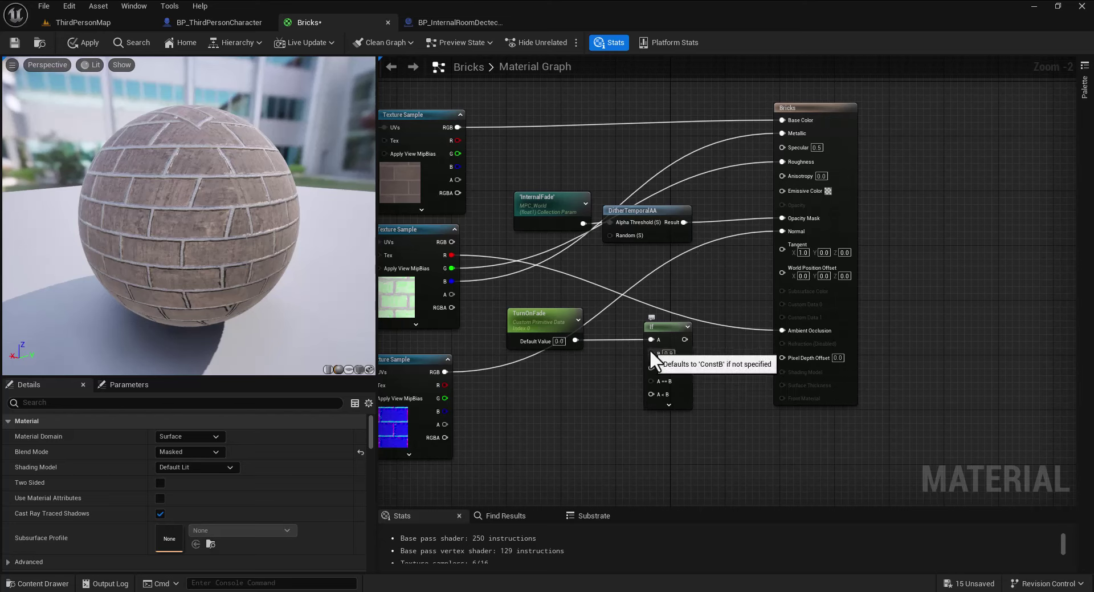
- Connect the DitherTemporalAA result to the If node's A > B input and a constant of 1 to A < B
drag(684, 221, 652, 370)
right_drag(611, 371, 589, 317)
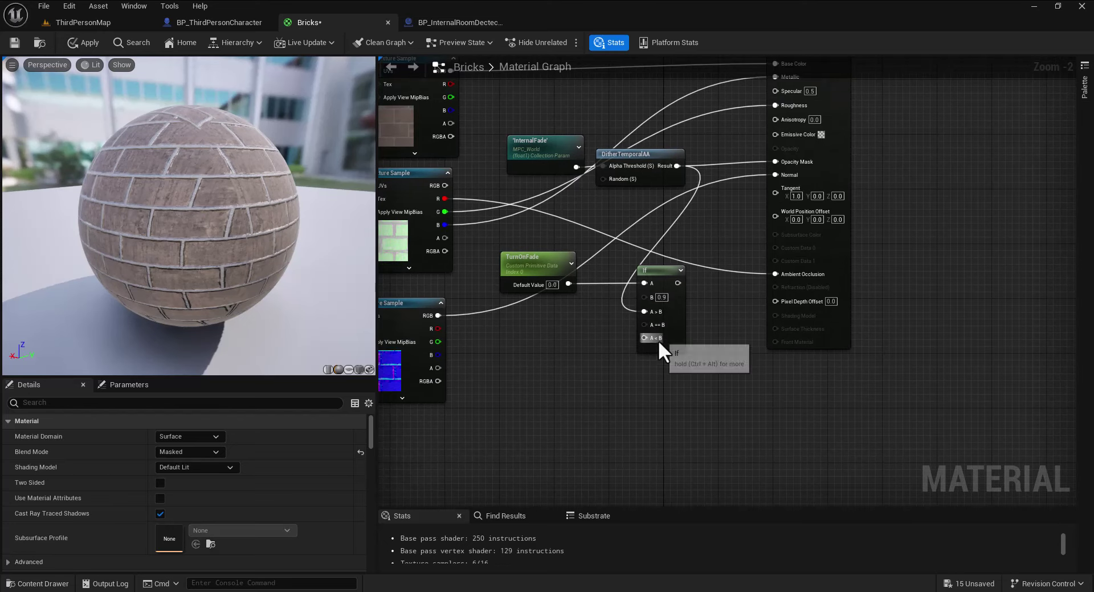
click(567, 341)
drag(617, 358, 651, 340)
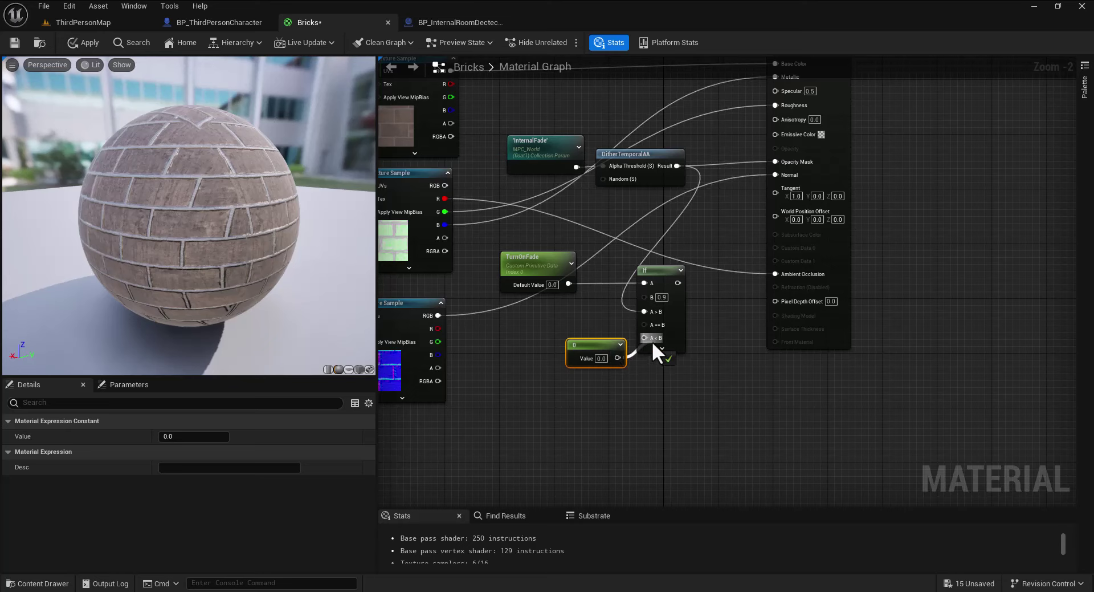
click(603, 361)
text(1)
click(707, 363)
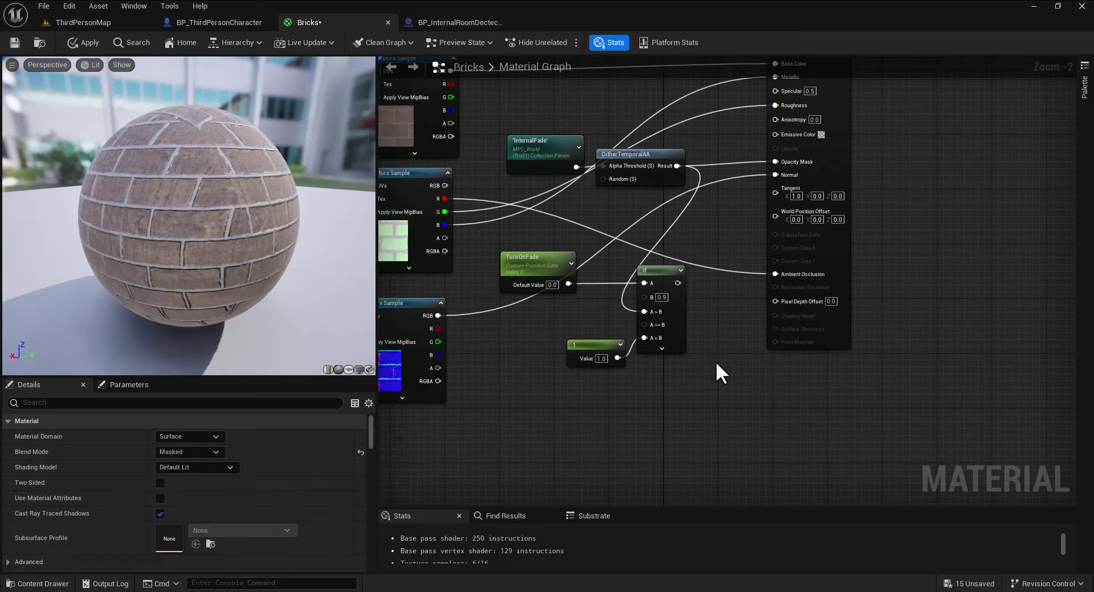
- Connect the If output to the Bricks Opacity Mask and move the fade nodes together into the empty space below
right_drag(715, 361, 688, 406)
drag(650, 327, 756, 206)
drag(617, 235, 576, 252)
click(641, 409)
drag(642, 412, 469, 256)
drag(574, 262, 609, 403)
right_drag(689, 408, 767, 240)
scroll(698, 306, up, 2)
click(796, 279)
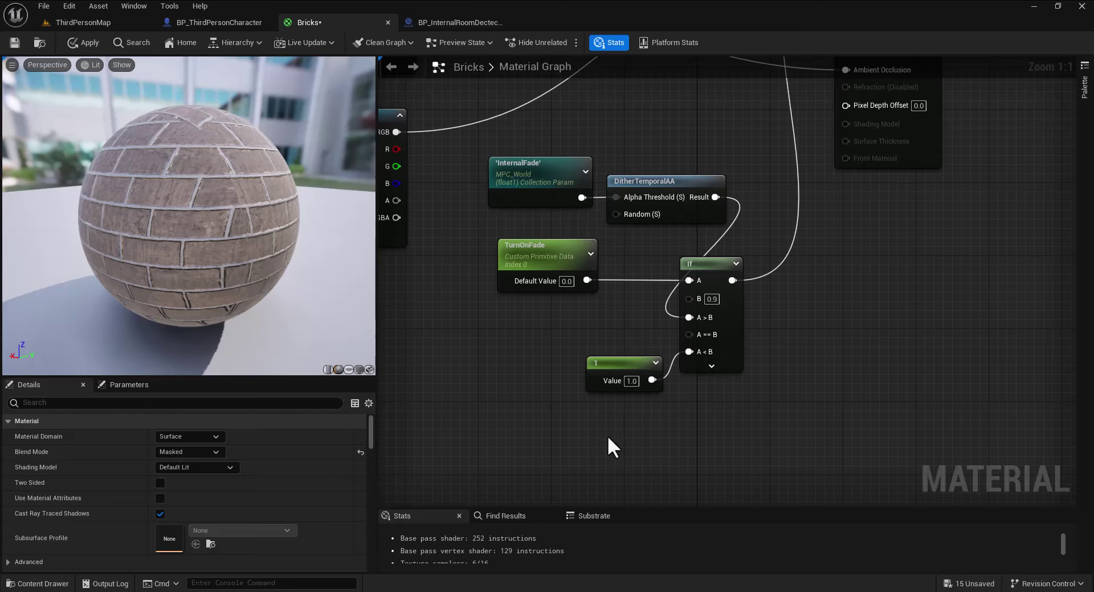
- Apply the Bricks material changes and briefly play ThirdPersonMap to test the brick walls
click(82, 43)
click(102, 23)
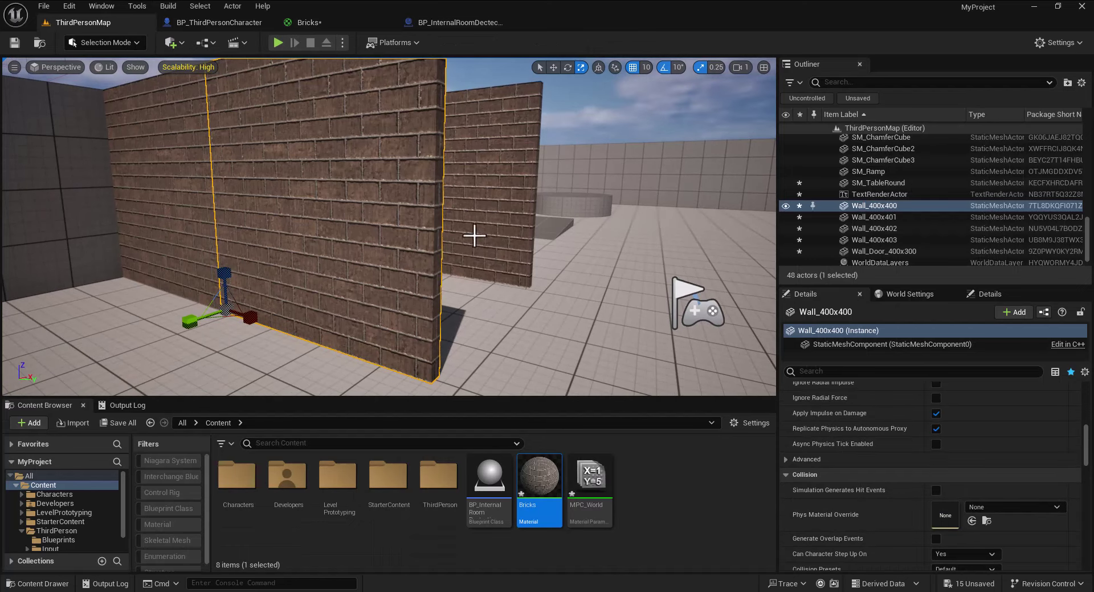
click(277, 42)
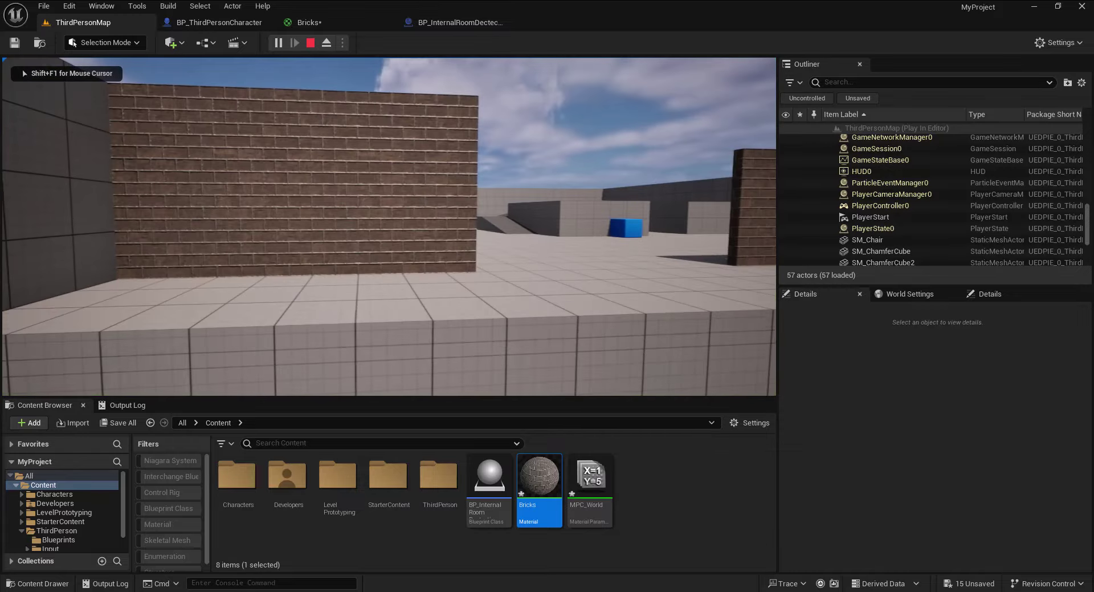
key(Escape)
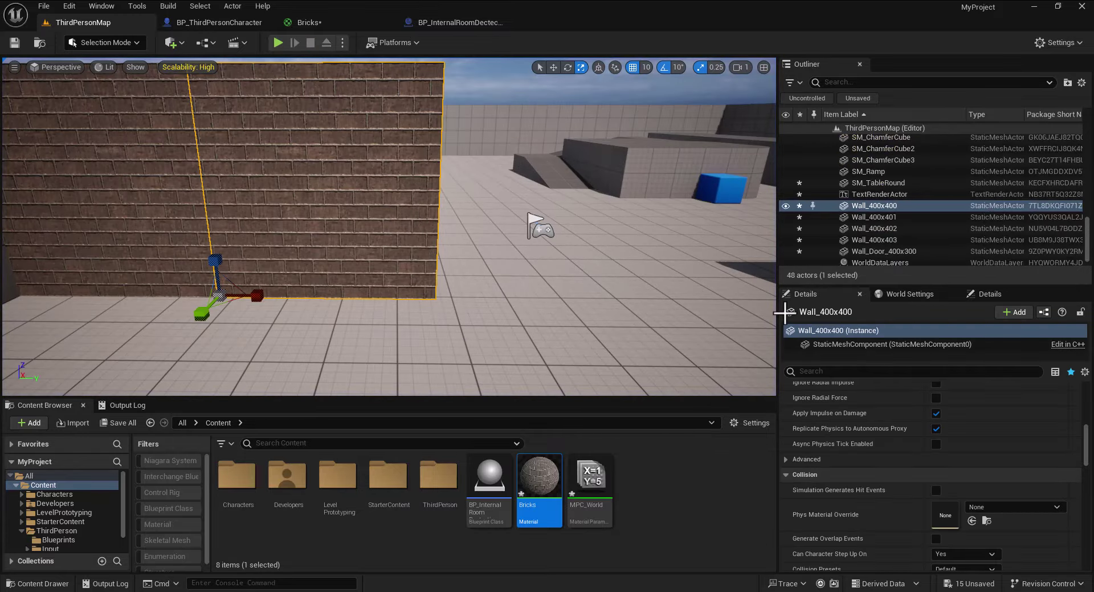
- Find Custom Primitive Data Defaults for Wall_400x400 with the filter "prim", add an element and set TurnOnFade to 1
scroll(939, 470, down, 5)
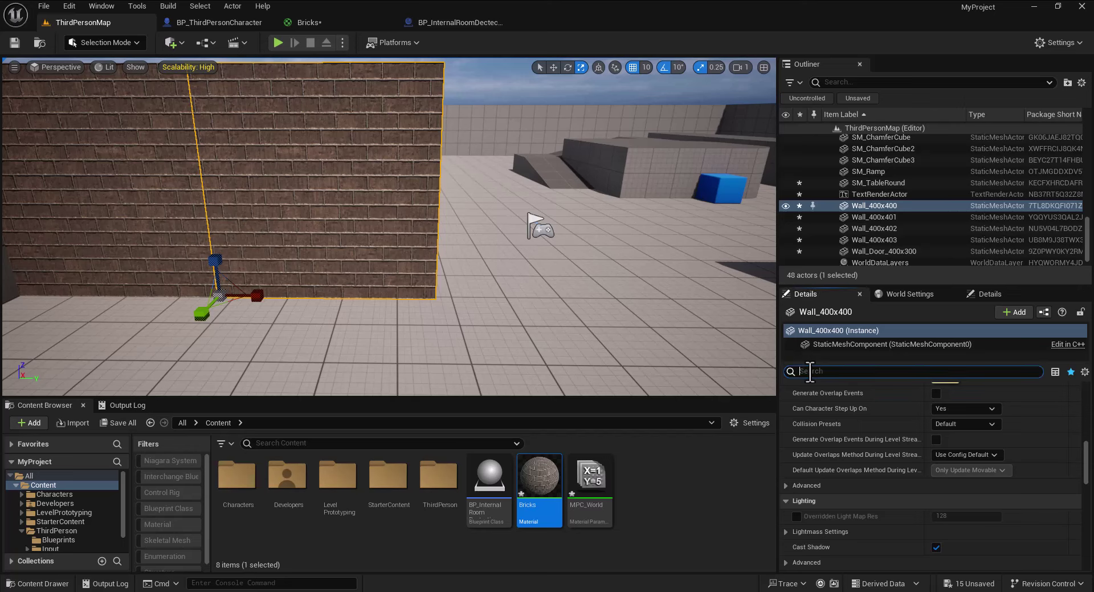
scroll(867, 440, down, 6)
scroll(898, 460, down, 6)
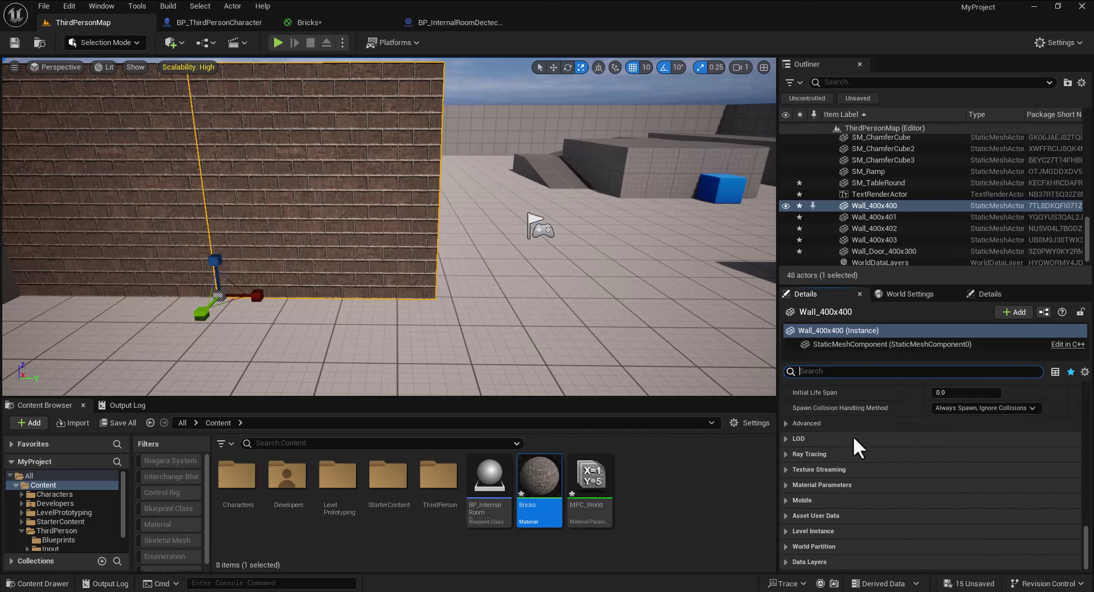
click(850, 372)
text(pri)
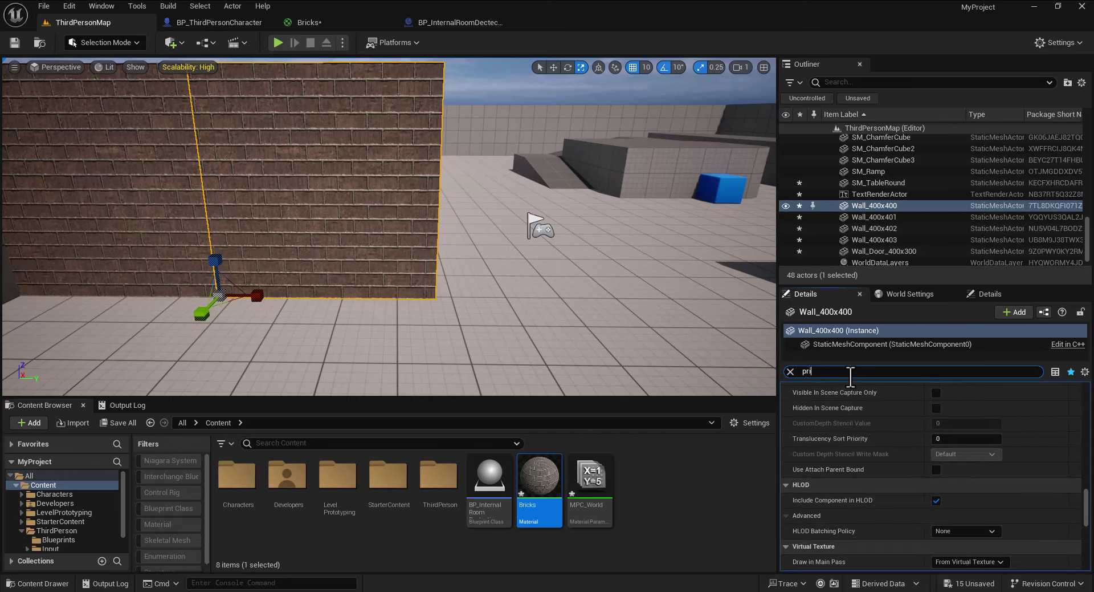
text(m)
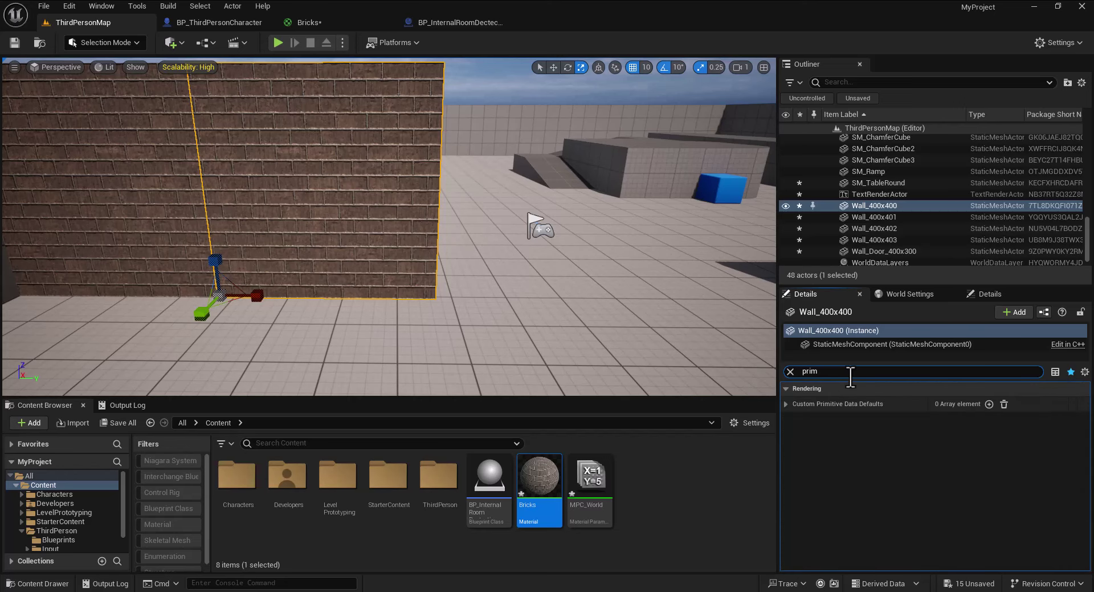
click(786, 403)
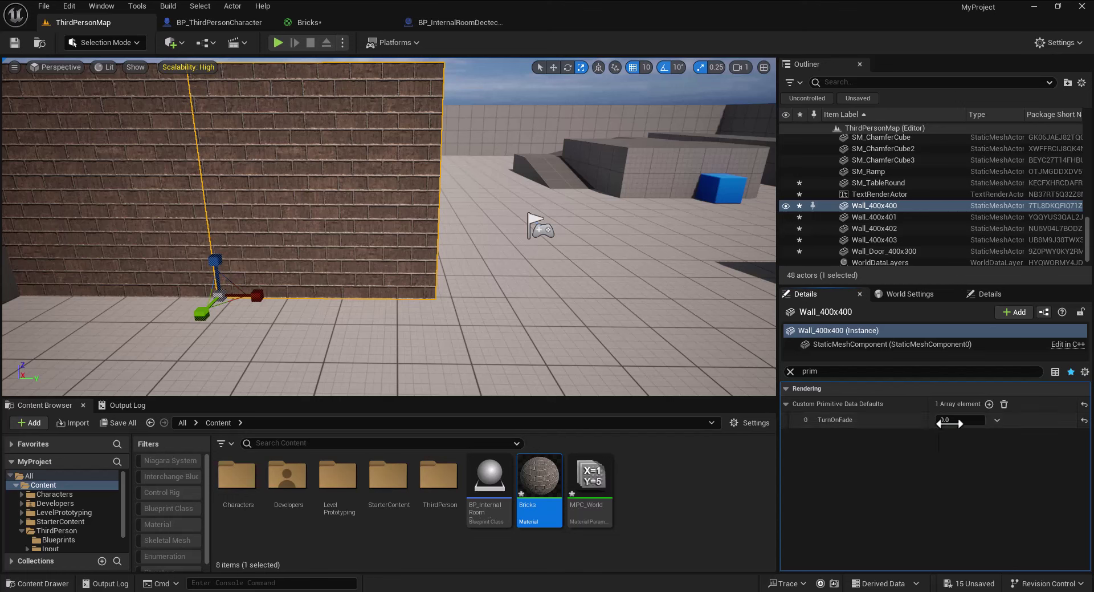
click(955, 420)
text(1)
key(Return)
- Play ThirdPersonMap, walk the character into and out of the brick room to test the wall fade, and stop playing
right_drag(595, 271, 557, 245)
click(278, 43)
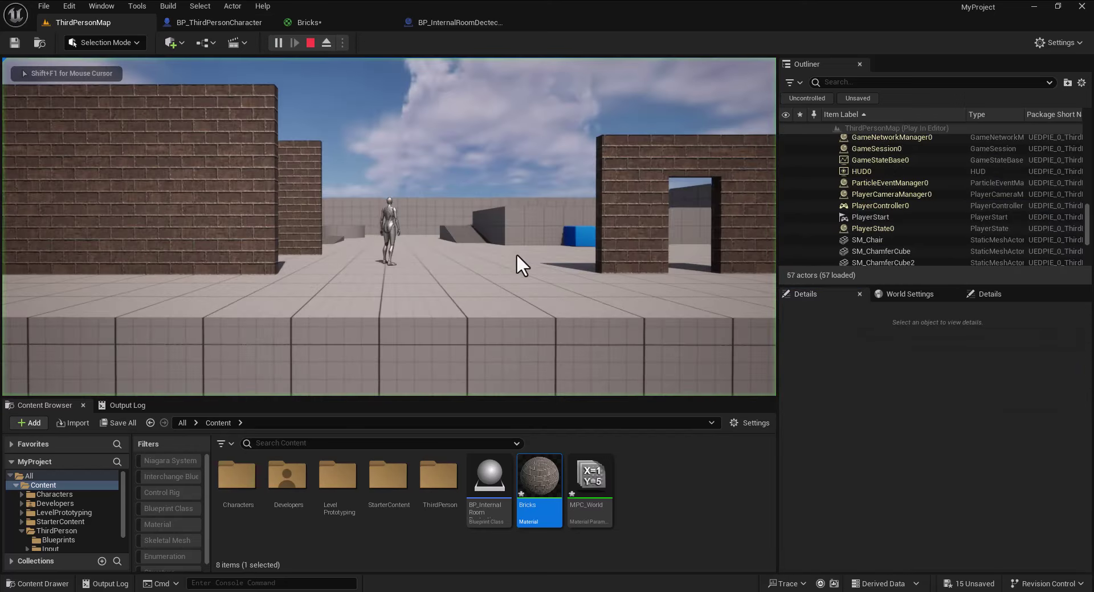
key(a)
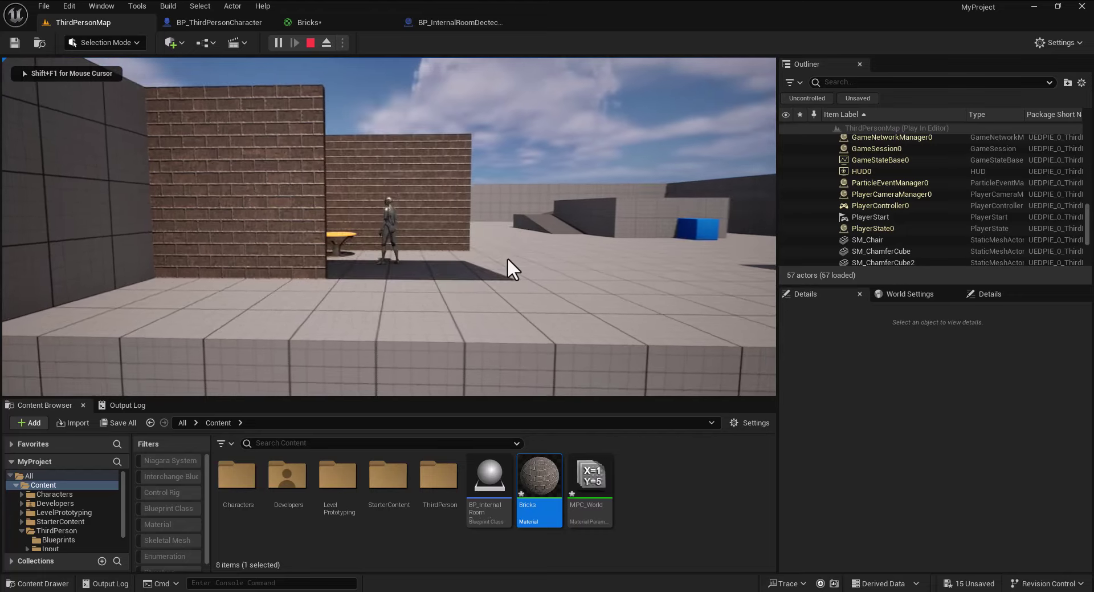
key(a)
key(d)
key(d)
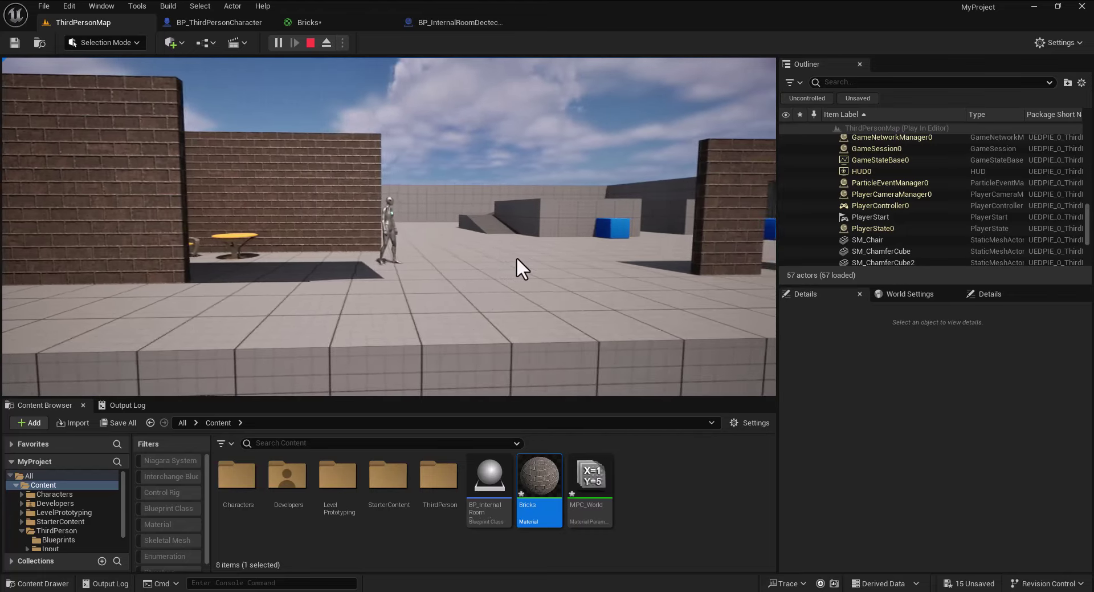
key(Escape)
- Add a custom primitive data element to Wall_400x401 and set its TurnOnFade value to 1
click(989, 404)
click(787, 402)
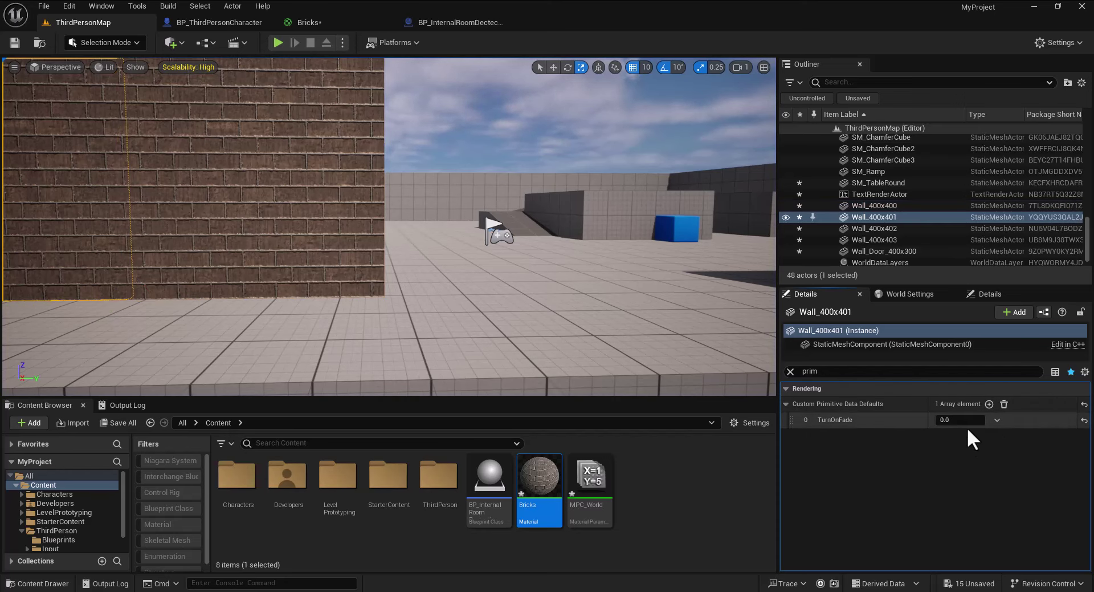
click(966, 417)
text(1)
key(Return)
- Play the level again, walk repeatedly in and out of the room to check both fading front walls, and end the session
right_drag(484, 210, 560, 303)
key(s)
click(566, 296)
key(w)
scroll(560, 304, down, 4)
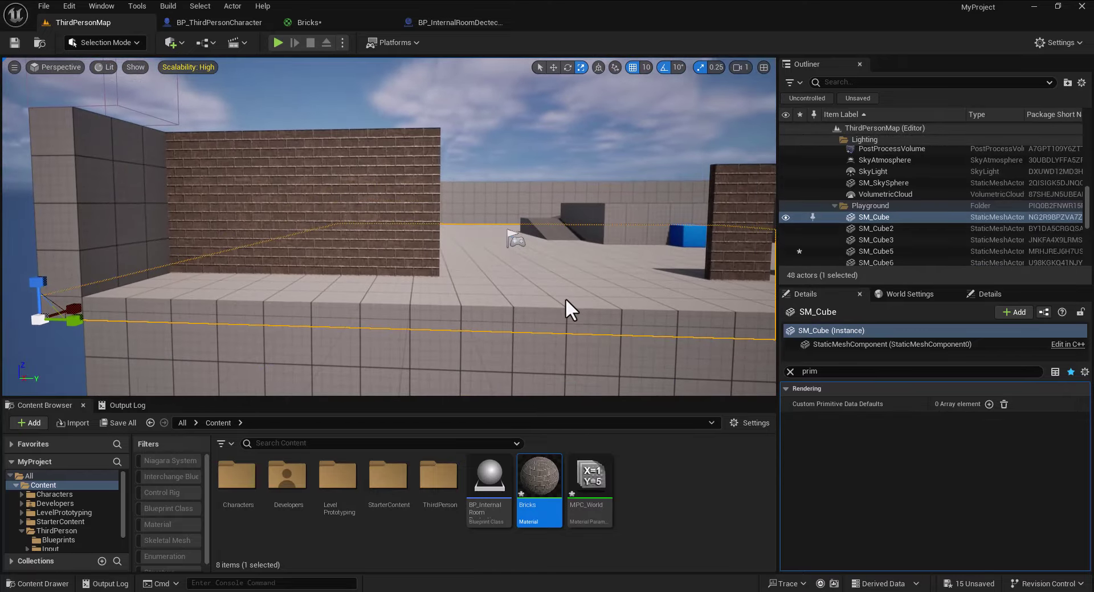
click(278, 43)
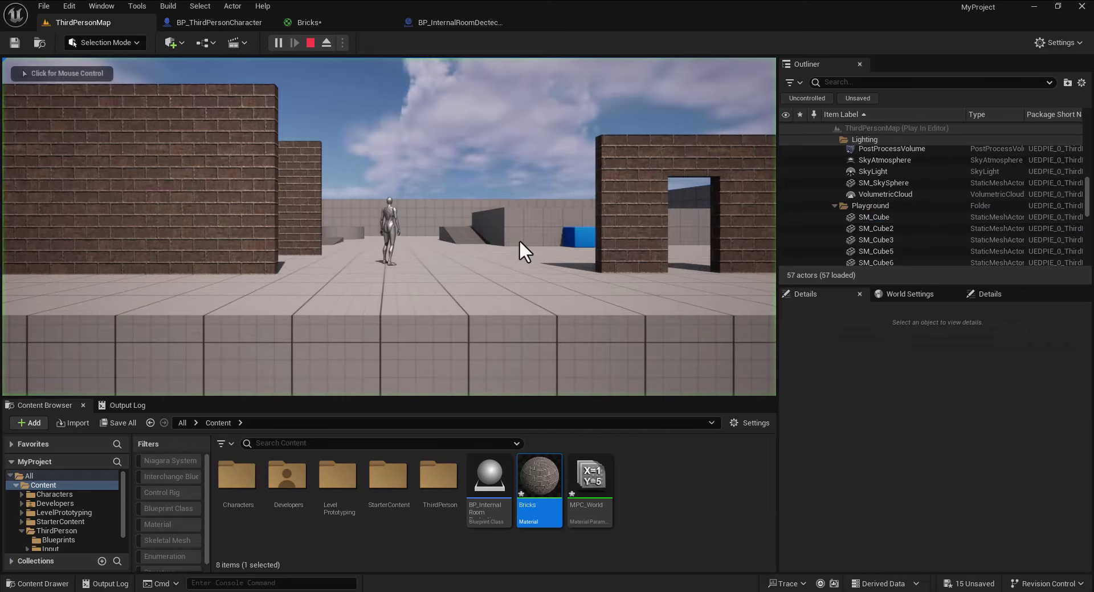
key(a)
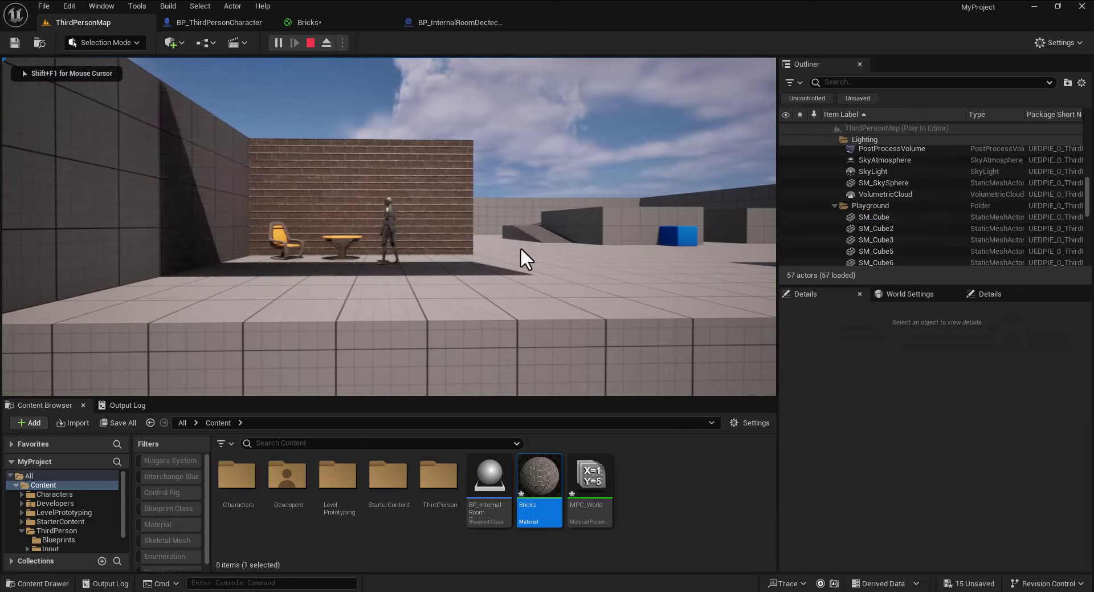
key(d)
key(a)
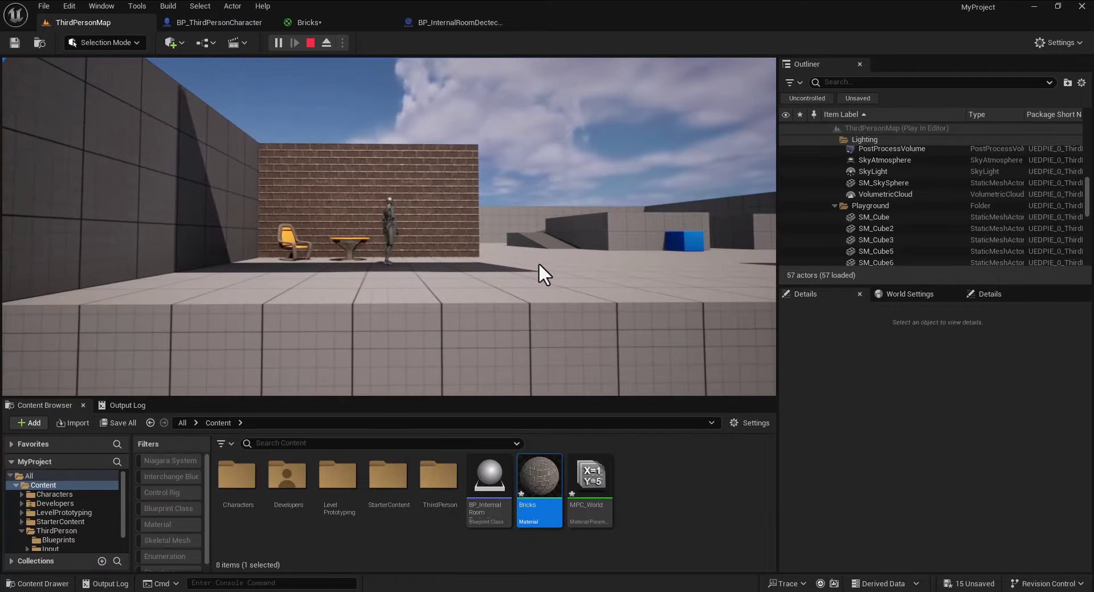
key(d)
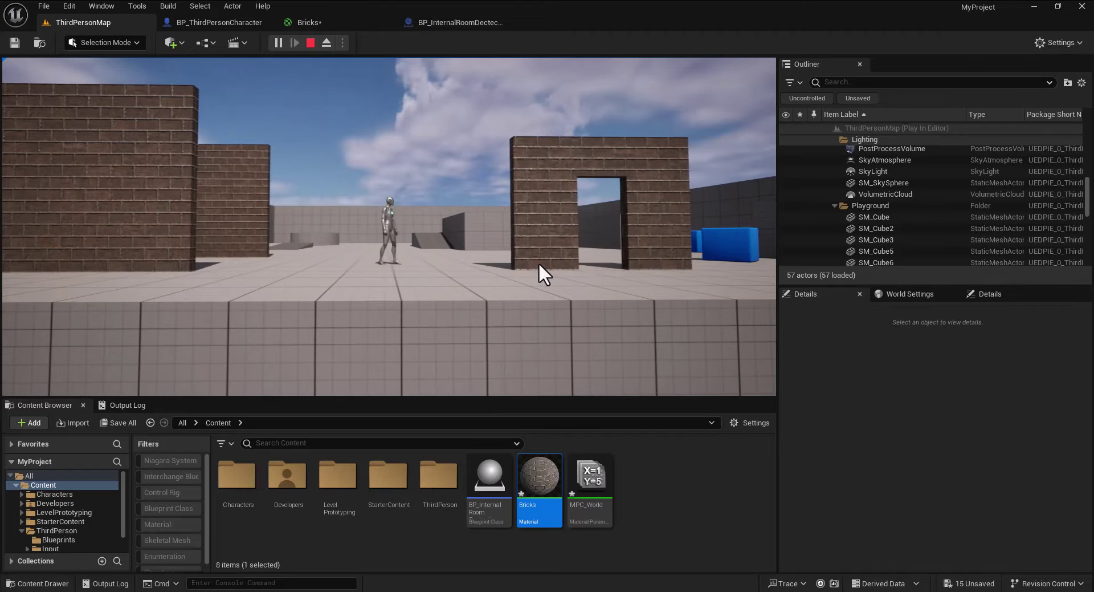
key(a)
key(a)
key(d)
key(d)
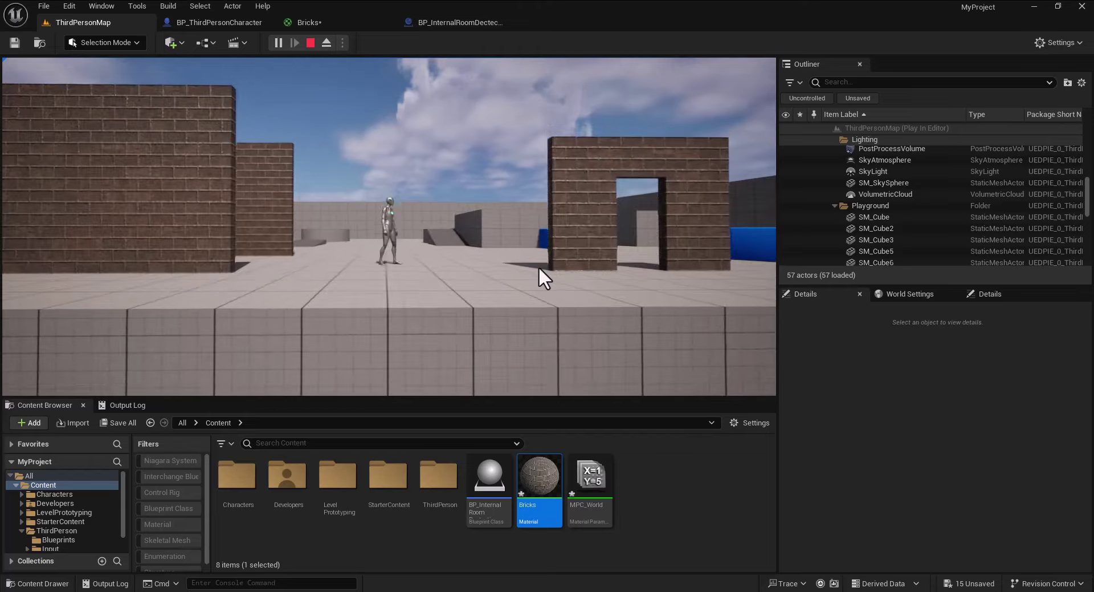
key(Escape)
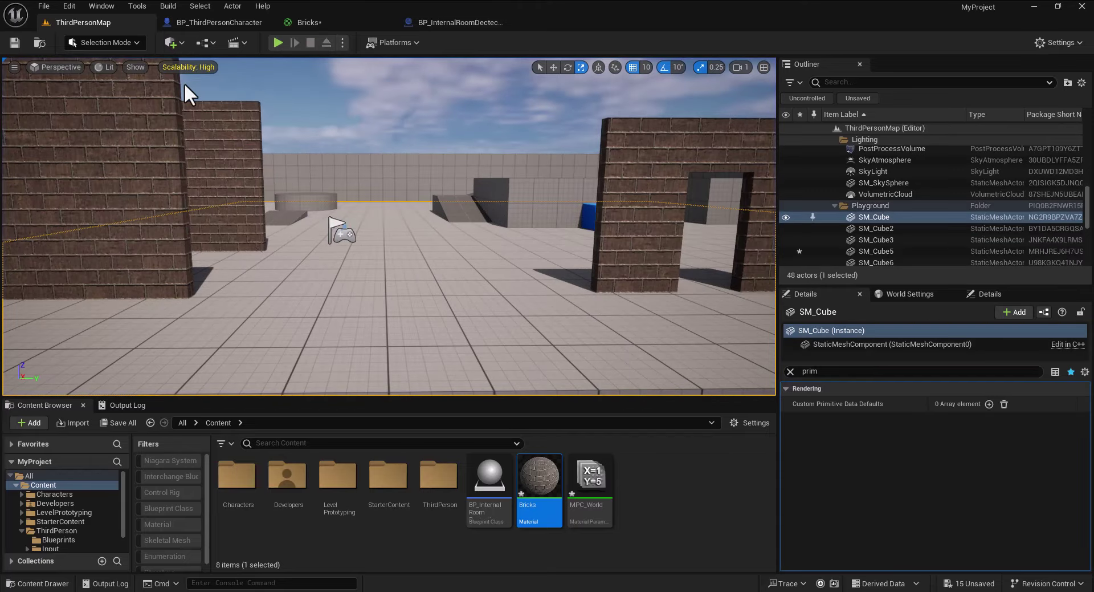
- Display the level viewport in the Shader Complexity optimization view mode
click(134, 65)
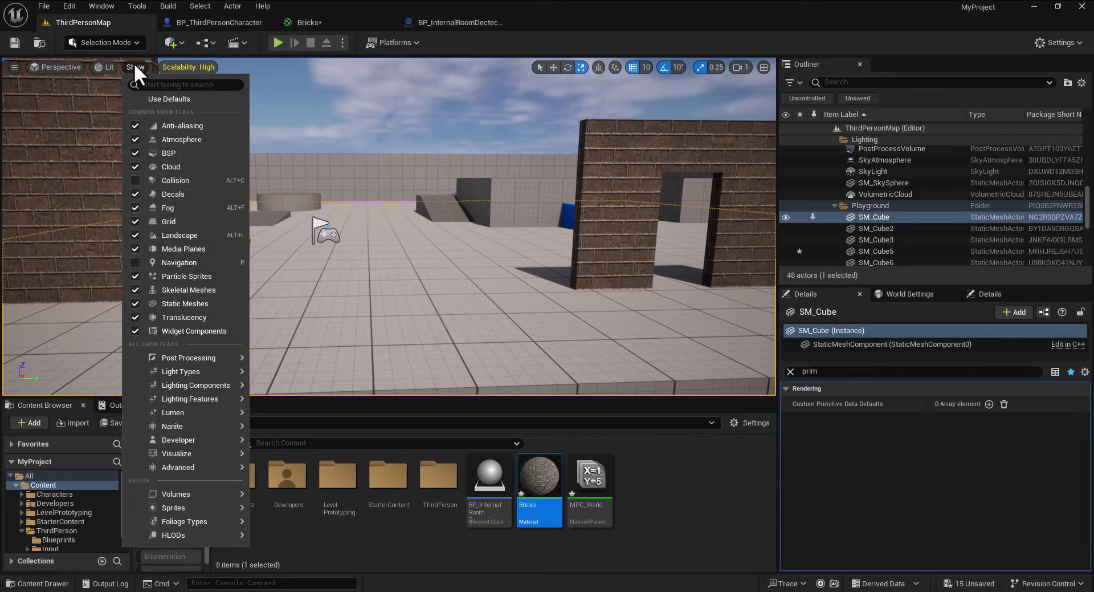
click(99, 69)
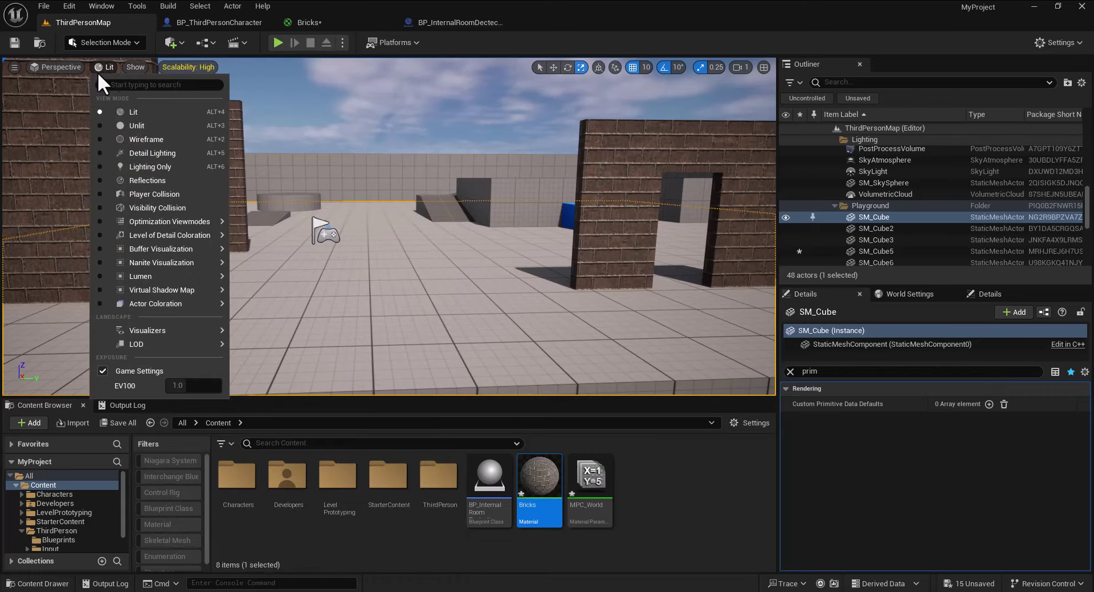
mouse_move(183, 223)
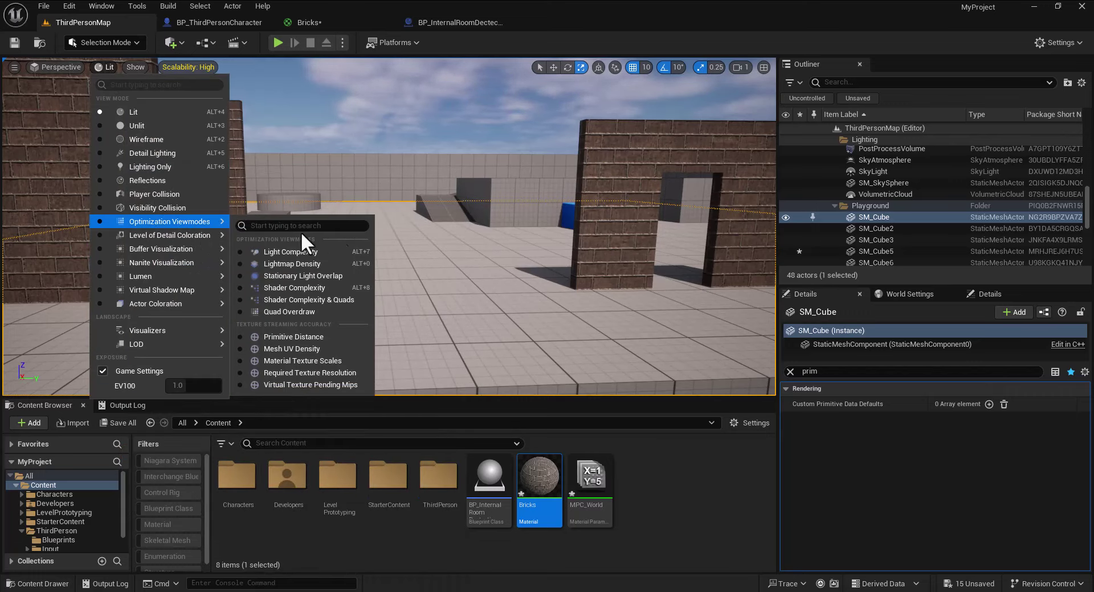
click(299, 288)
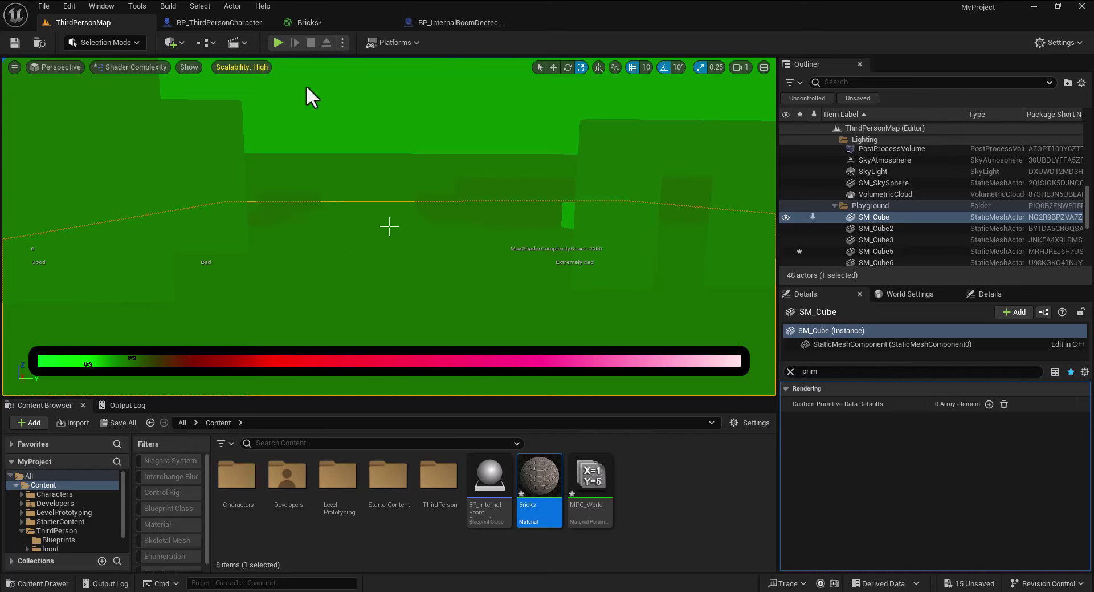
- Run a short play test from the Shader Complexity view, moving the character back and forth, and stop it
click(277, 42)
key(a)
key(d)
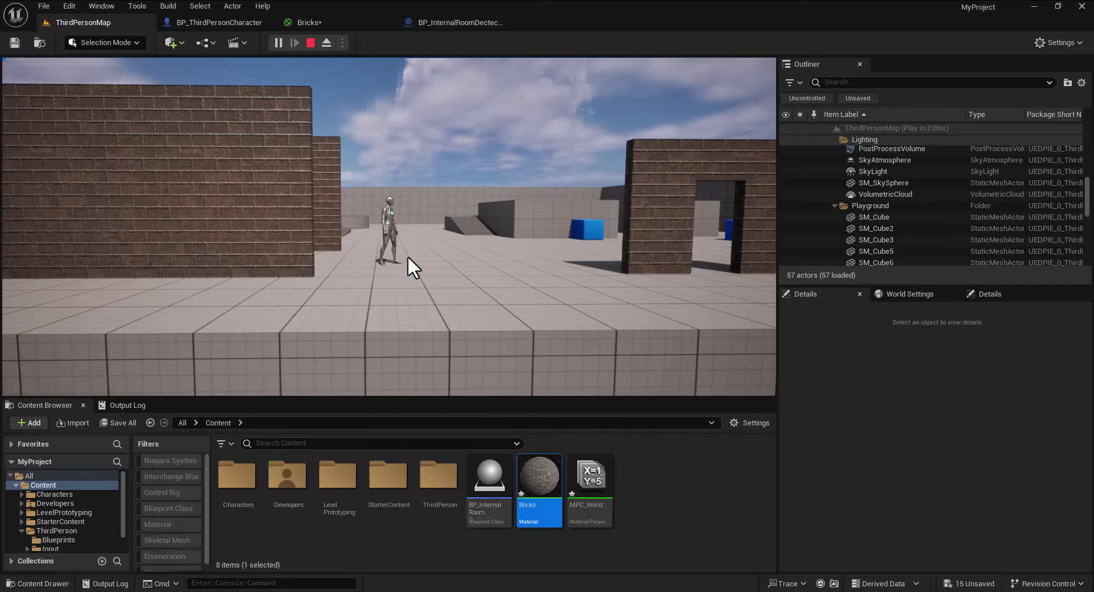
key(Escape)
- Examine the shader cost of the brick walls and return the viewport to the Lit view mode
right_drag(357, 237, 353, 247)
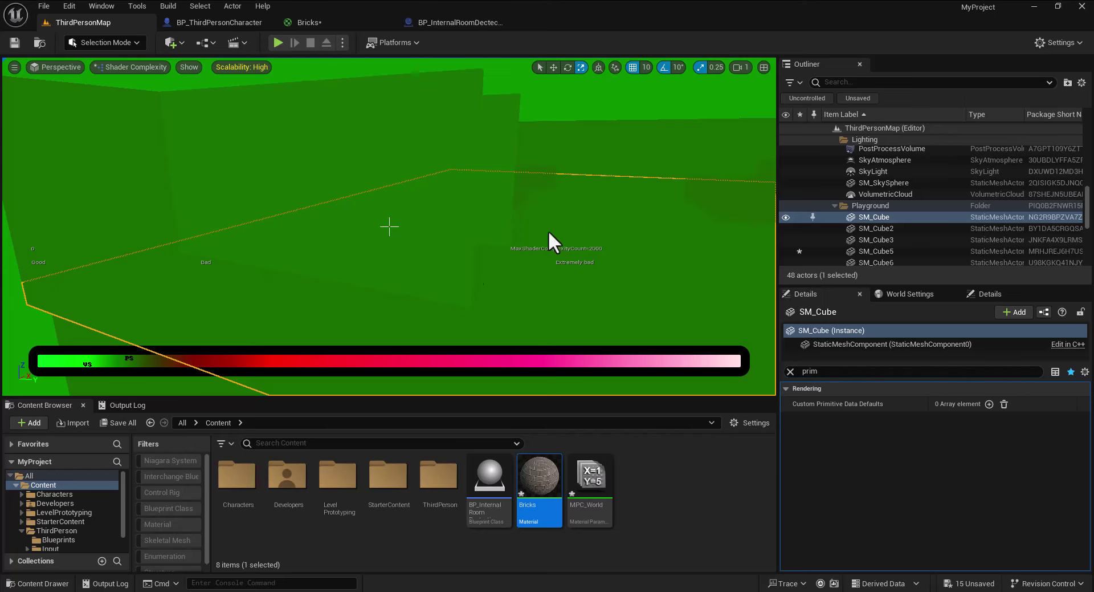
right_drag(322, 216, 341, 207)
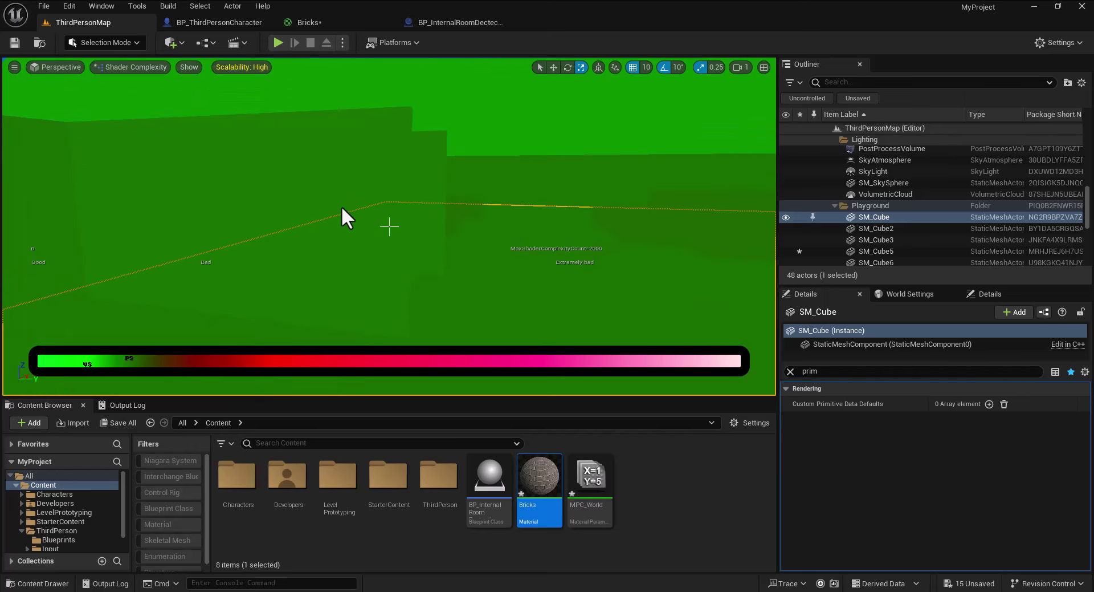
click(148, 66)
click(136, 111)
right_drag(471, 244, 491, 244)
key(s)
key(w)
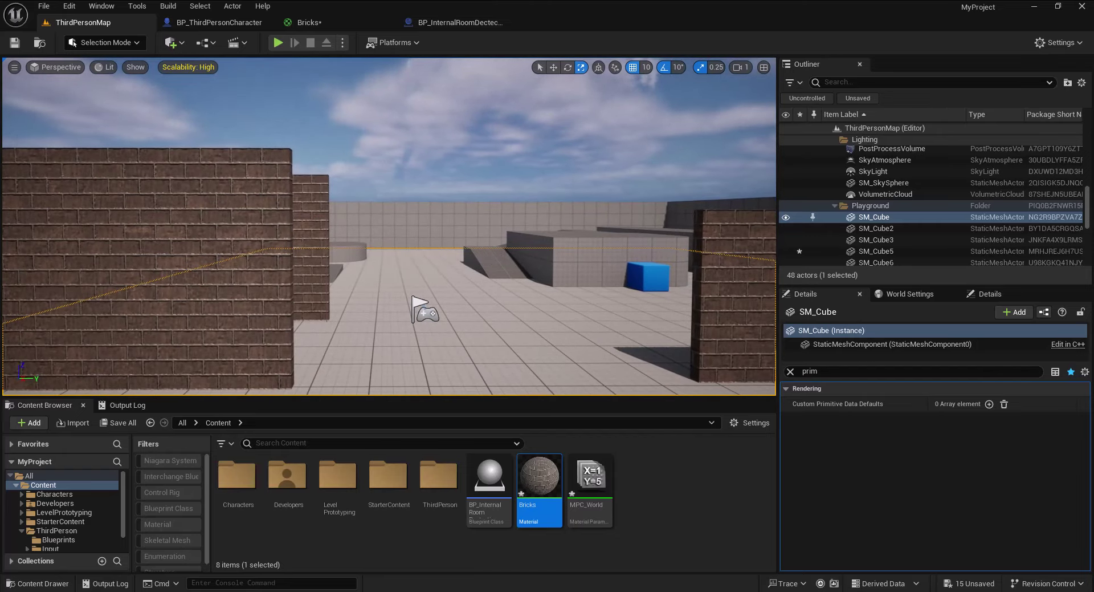
key(s)
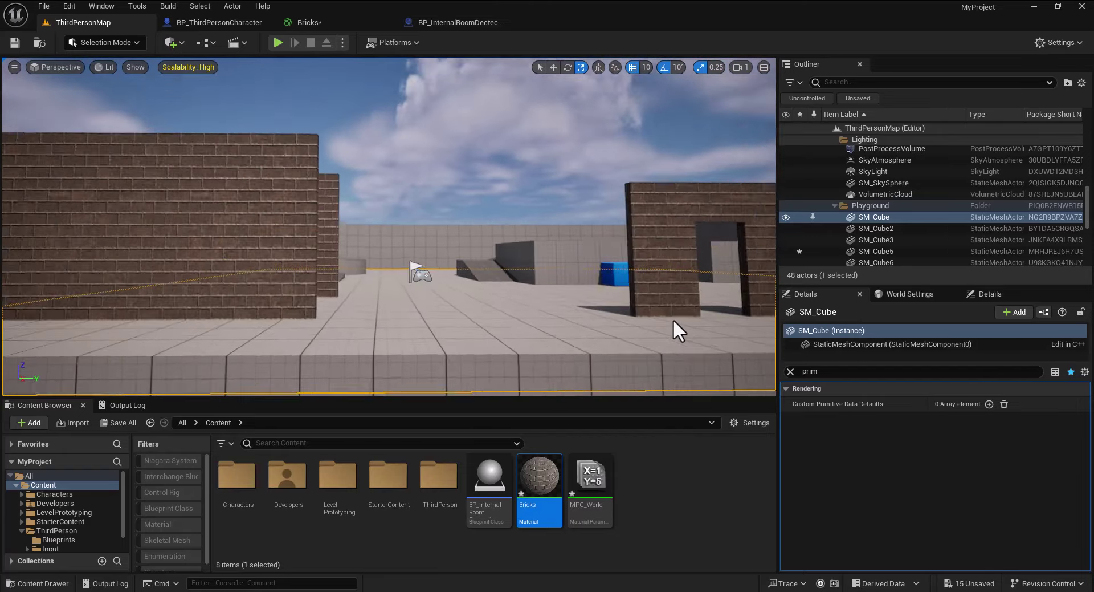